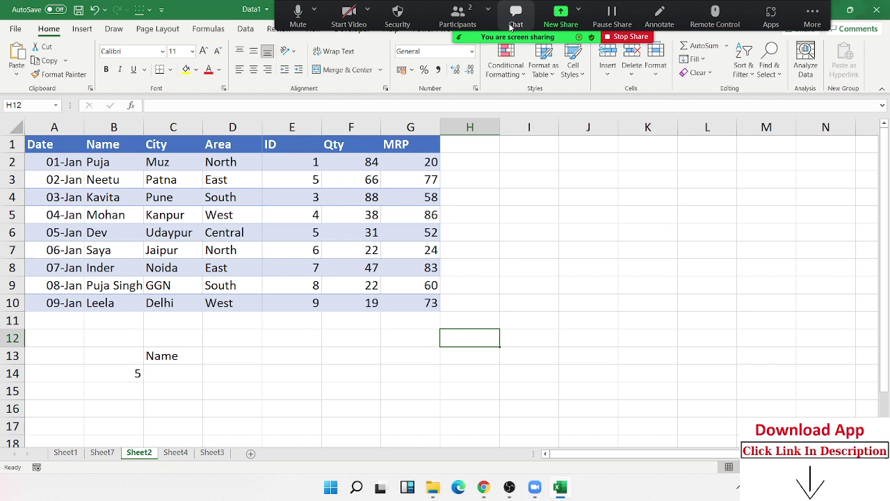
# Mute the Zoom microphone, then open and close the participant list.
pyautogui.click(298, 14)
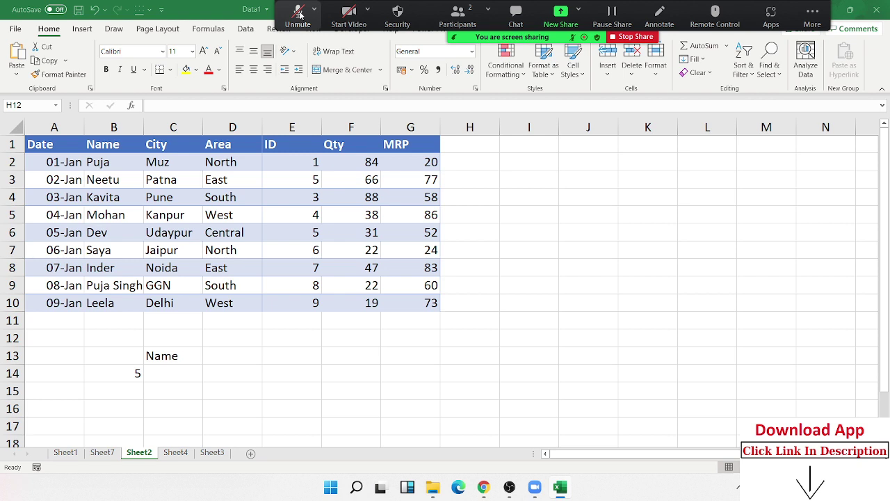
pyautogui.click(457, 11)
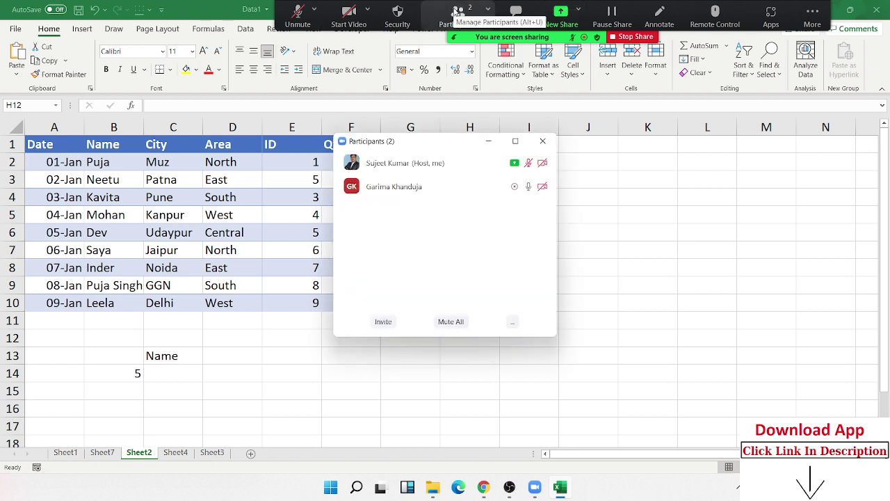
pyautogui.click(541, 141)
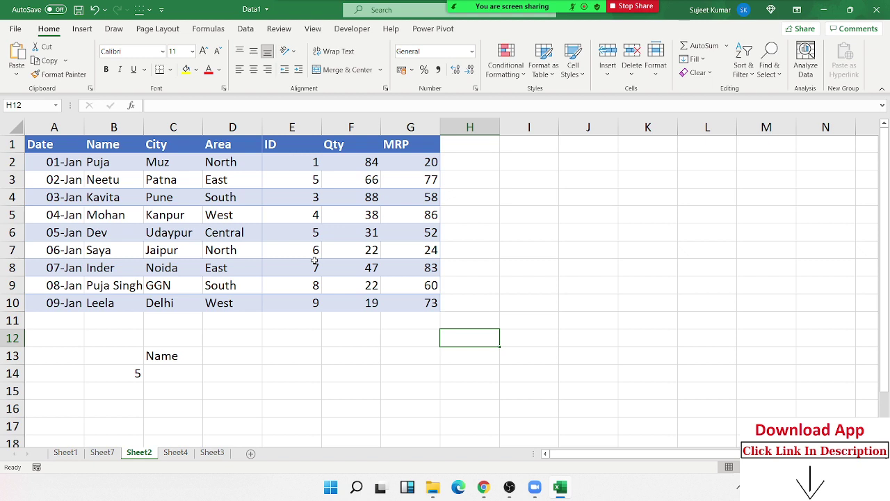
# Clear the old Name and 5 entries in B13:C14.
pyautogui.moveTo(454, 7)
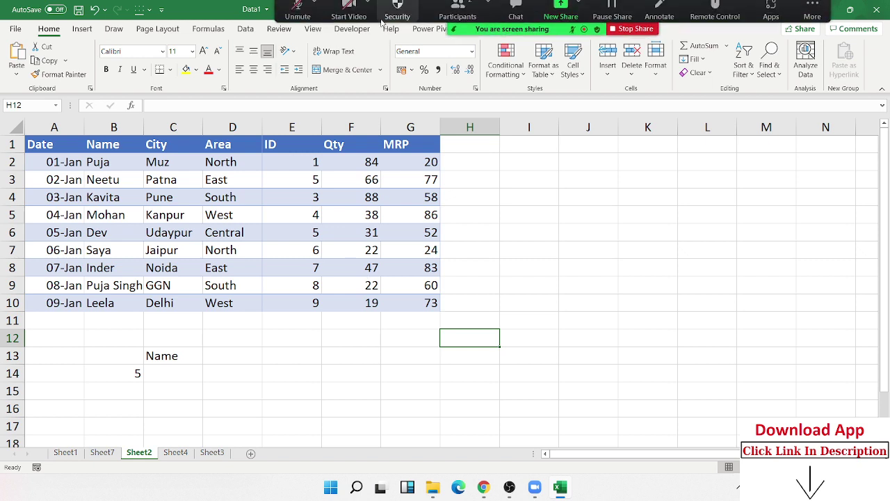
pyautogui.click(158, 376)
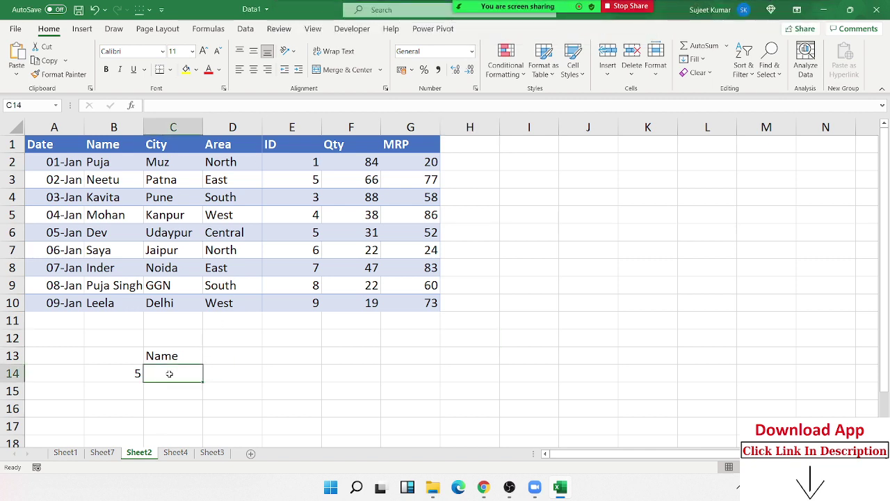
pyautogui.moveTo(135, 356); pyautogui.dragTo(178, 381)
pyautogui.press('Delete')
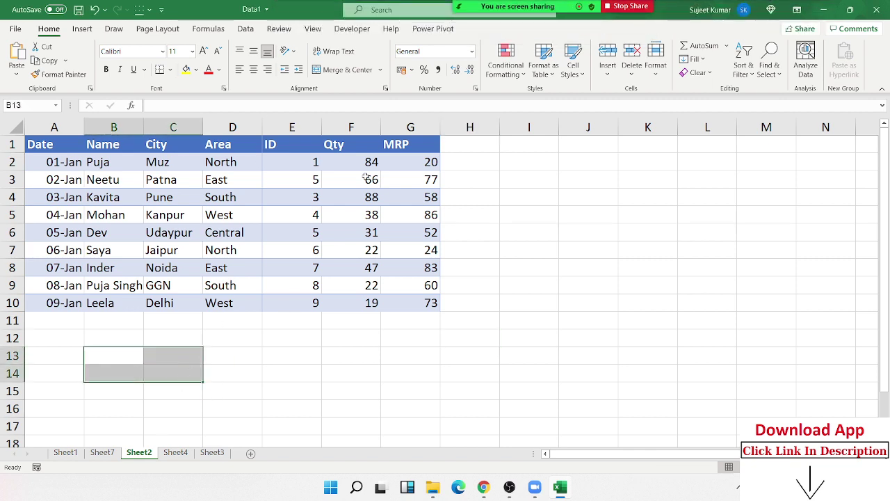
# Move the ID column to column A, ahead of Date.
pyautogui.click(292, 128)
pyautogui.hotkey('ctrl', 'c')
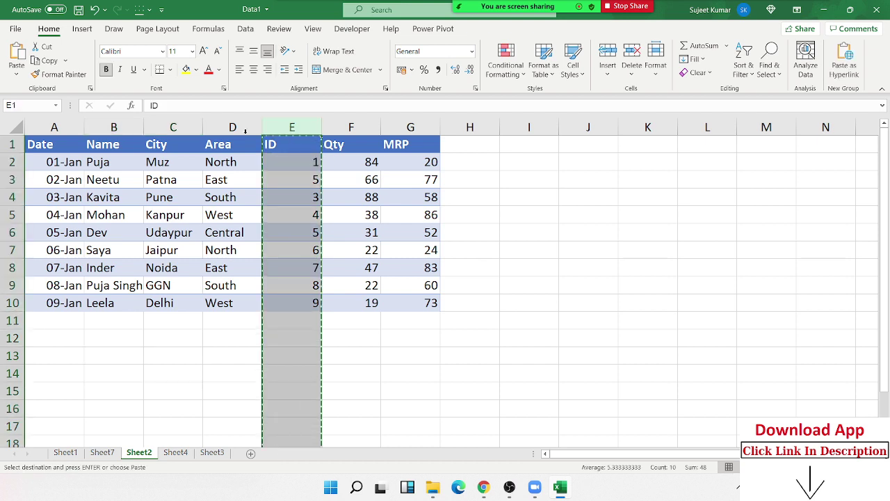
pyautogui.click(54, 127)
pyautogui.hotkey('ctrl', 'shift', '+')
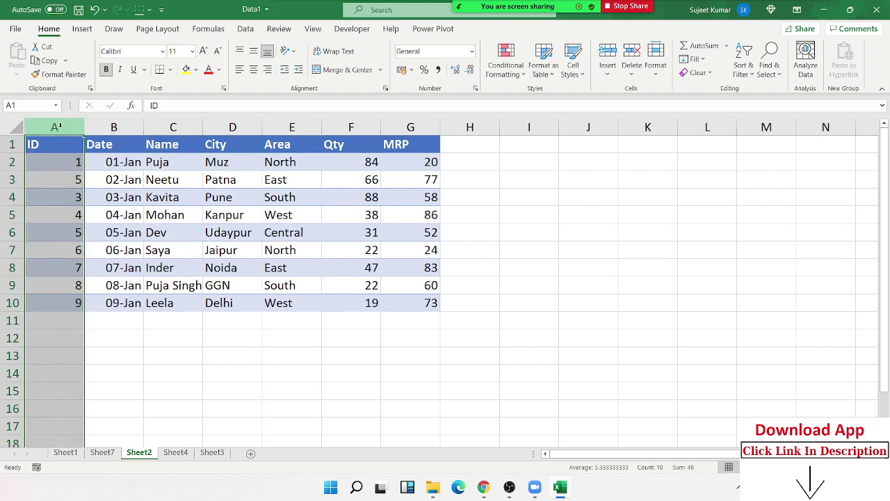
# Enter the lookup ID 5 in C13.
pyautogui.click(175, 324)
pyautogui.click(165, 357)
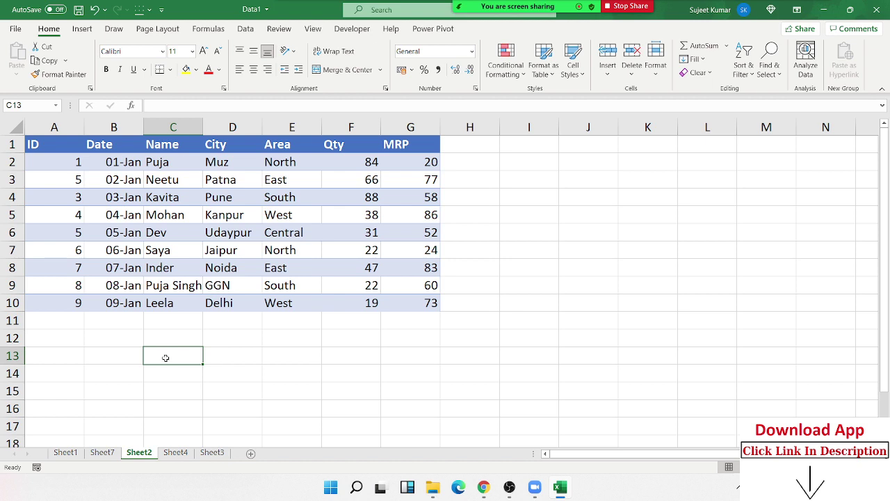
pyautogui.write('5')
pyautogui.press('Tab')
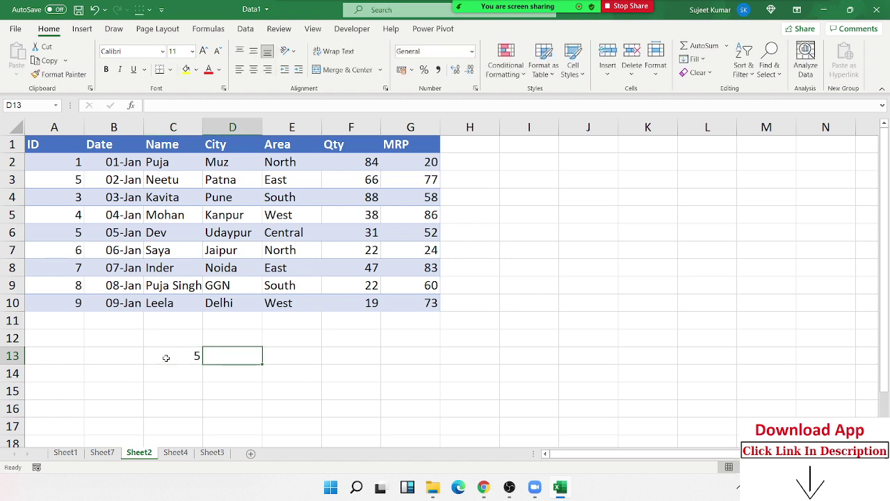
# Enter =VLOOKUP(C13,A1:G10,2,0) in D13.
pyautogui.write('=vl')
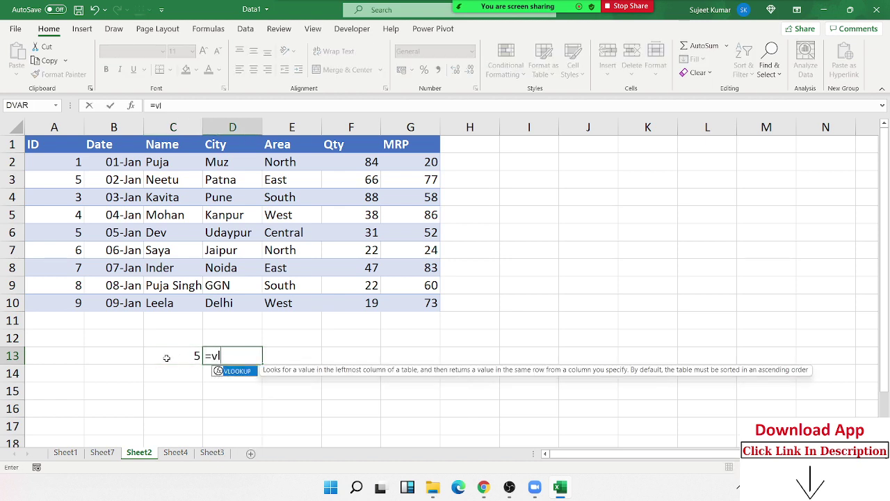
pyautogui.press('Tab')
pyautogui.click(167, 358)
pyautogui.write(',')
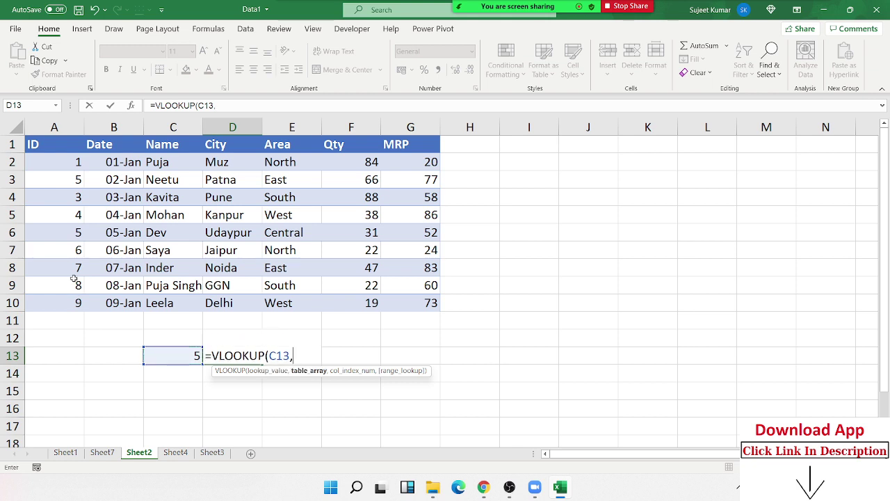
pyautogui.moveTo(81, 143)
pyautogui.mouseDown()
pyautogui.moveTo(371, 268)
pyautogui.moveTo(413, 298)
pyautogui.mouseUp()
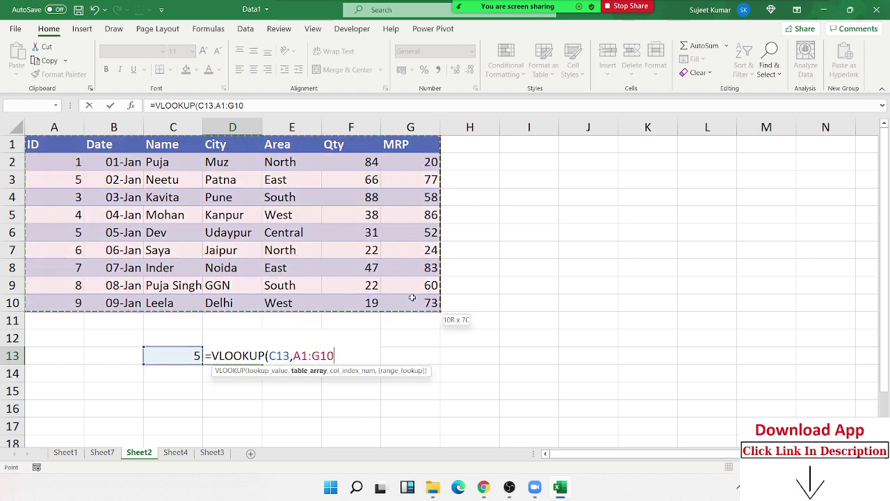
pyautogui.write(',2,')
pyautogui.press('Return')
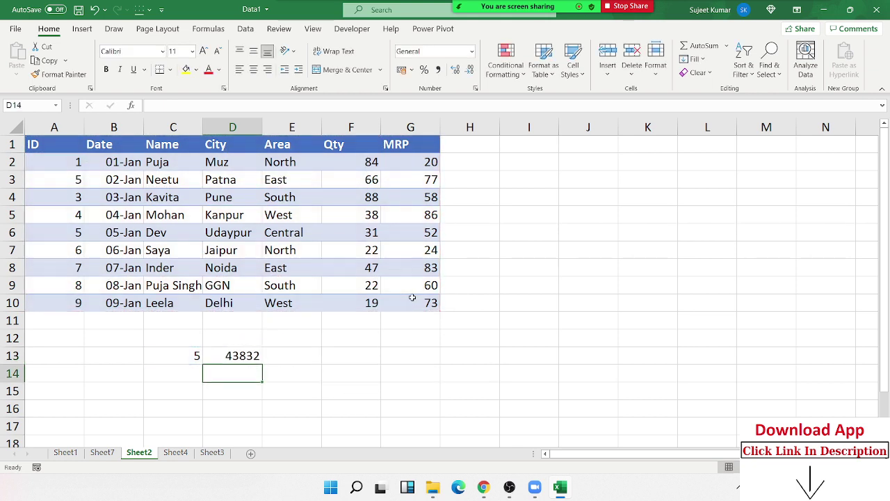
# Change D13's column index from 2 to 3 so it returns Neetu.
pyautogui.click(245, 358)
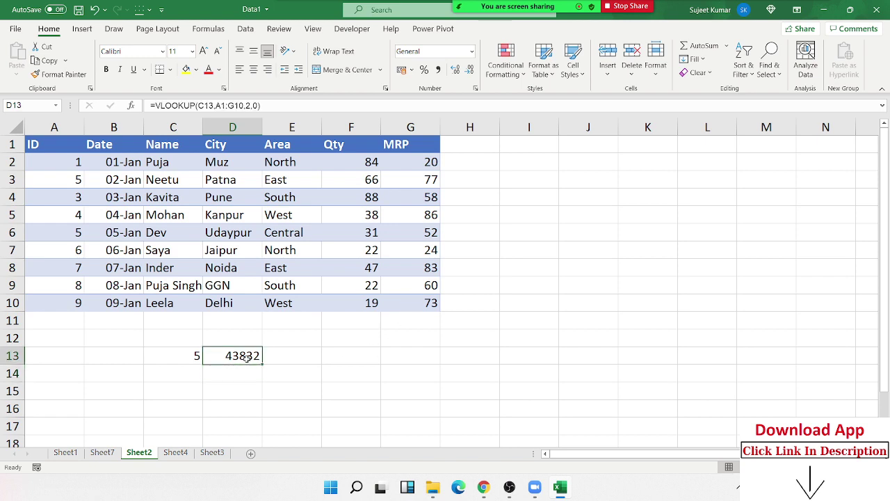
pyautogui.doubleClick(249, 355)
pyautogui.click(344, 355)
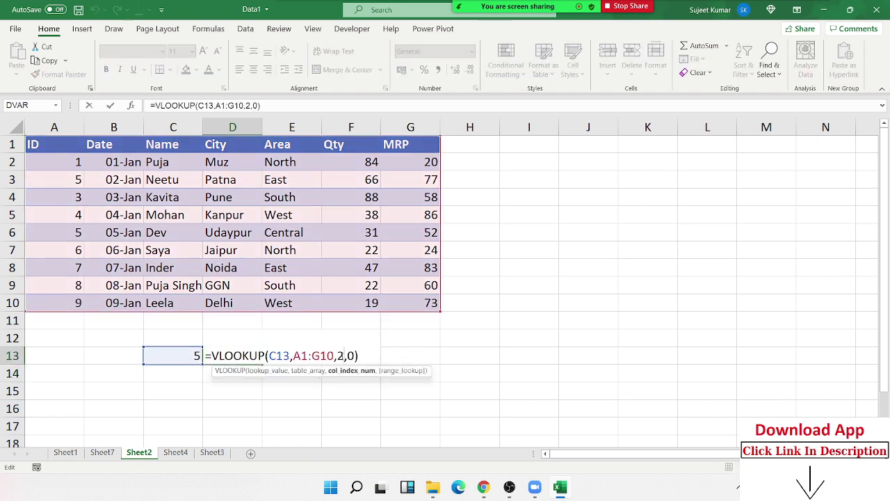
pyautogui.press('BackSpace')
pyautogui.write('3')
pyautogui.press('Return')
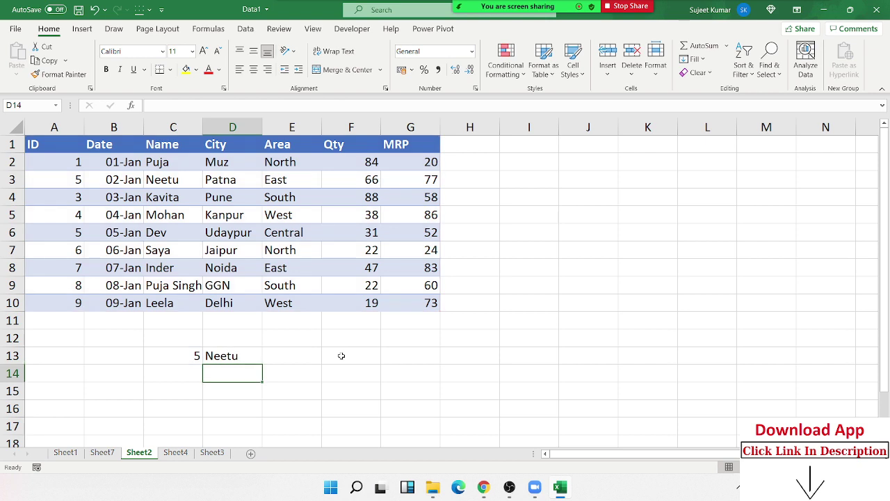
pyautogui.click(235, 354)
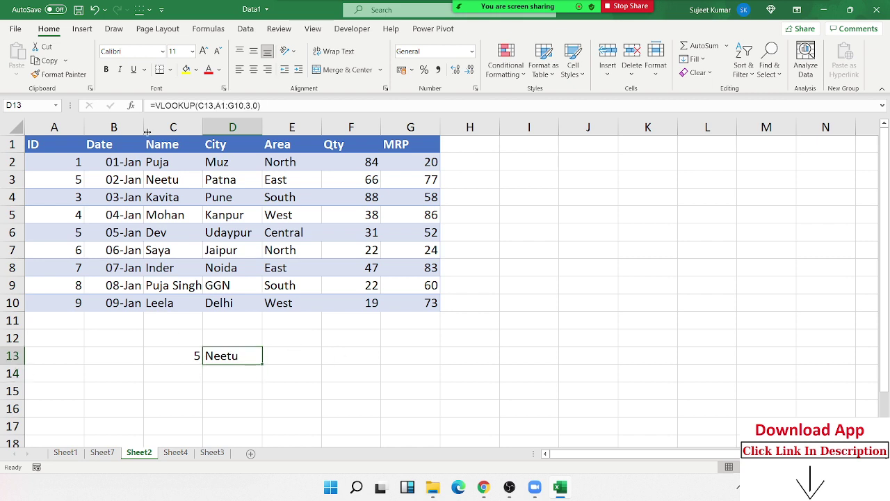
# Move the ID column back between Area and Qty.
pyautogui.click(38, 126)
pyautogui.moveTo(84, 144); pyautogui.dragTo(351, 126)
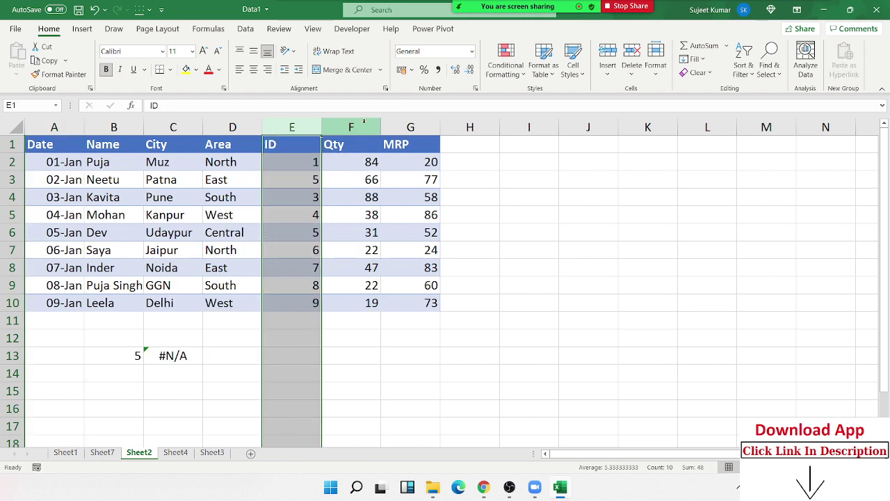
pyautogui.click(178, 341)
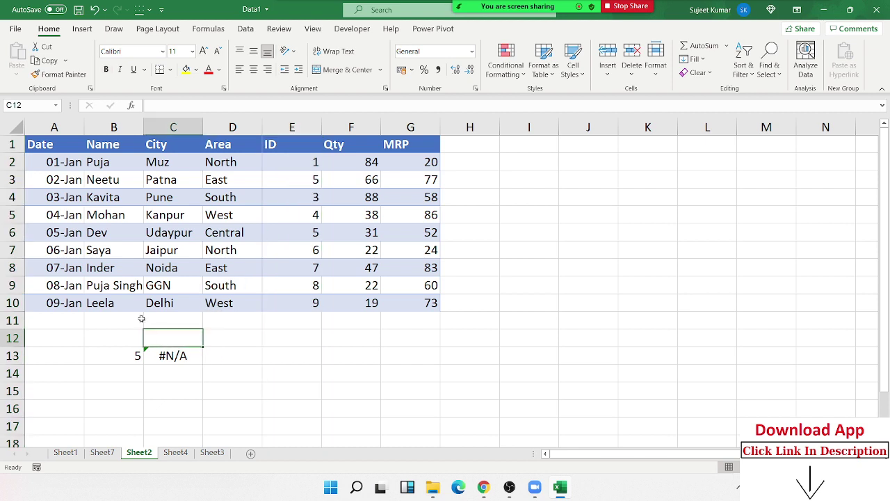
# Highlight the header, table rows and columns left of ID while explaining.
pyautogui.moveTo(42, 144); pyautogui.dragTo(384, 149)
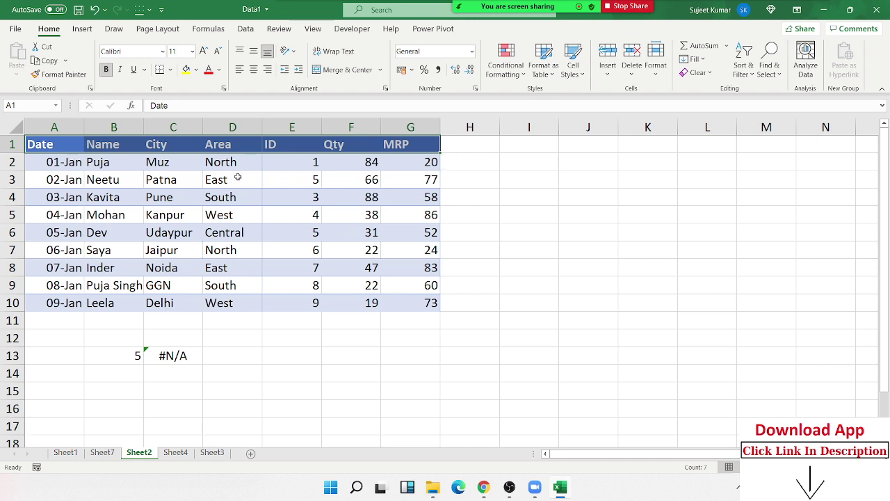
pyautogui.moveTo(61, 145)
pyautogui.mouseDown()
pyautogui.moveTo(372, 242)
pyautogui.moveTo(399, 293)
pyautogui.mouseUp()
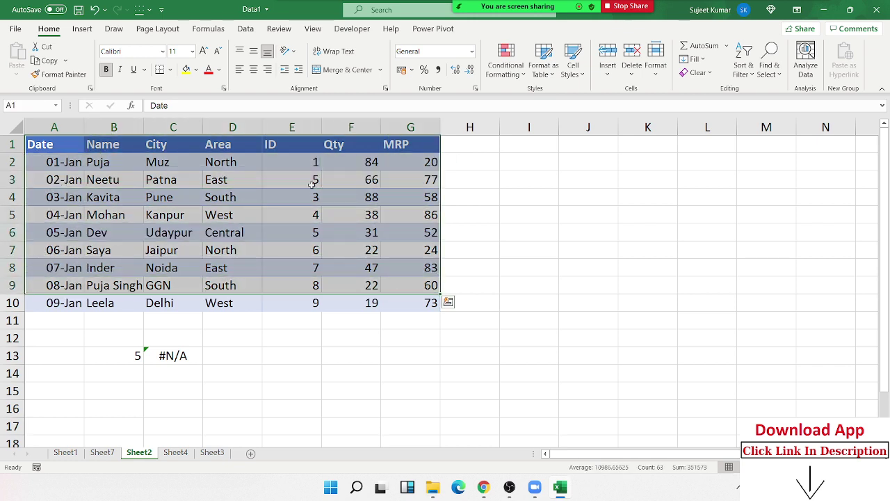
pyautogui.moveTo(308, 163); pyautogui.dragTo(388, 171)
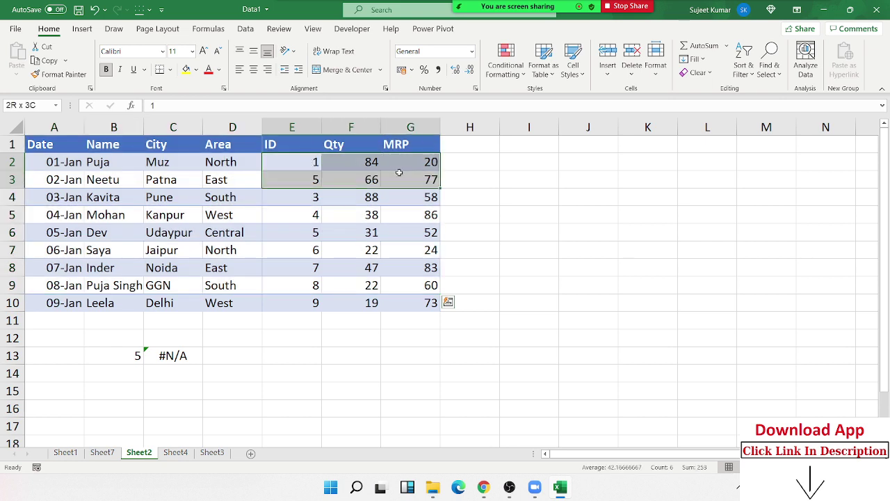
pyautogui.moveTo(299, 162); pyautogui.dragTo(133, 164)
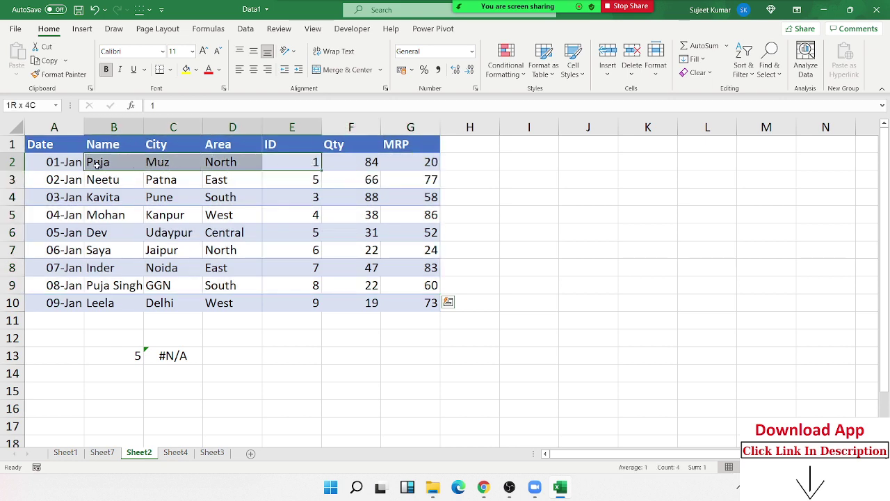
pyautogui.moveTo(133, 165)
pyautogui.mouseDown()
pyautogui.moveTo(57, 302)
pyautogui.moveTo(74, 151)
pyautogui.mouseUp()
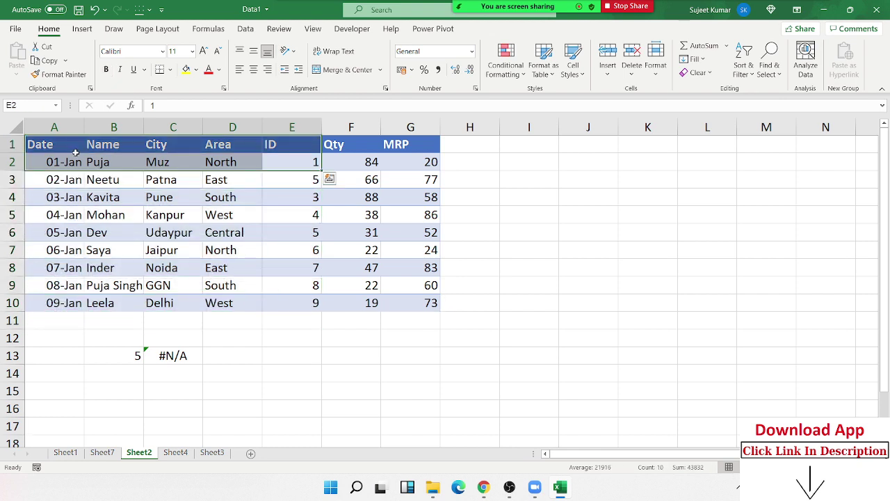
# Clear the #N/A VLOOKUP result in C13.
pyautogui.click(209, 350)
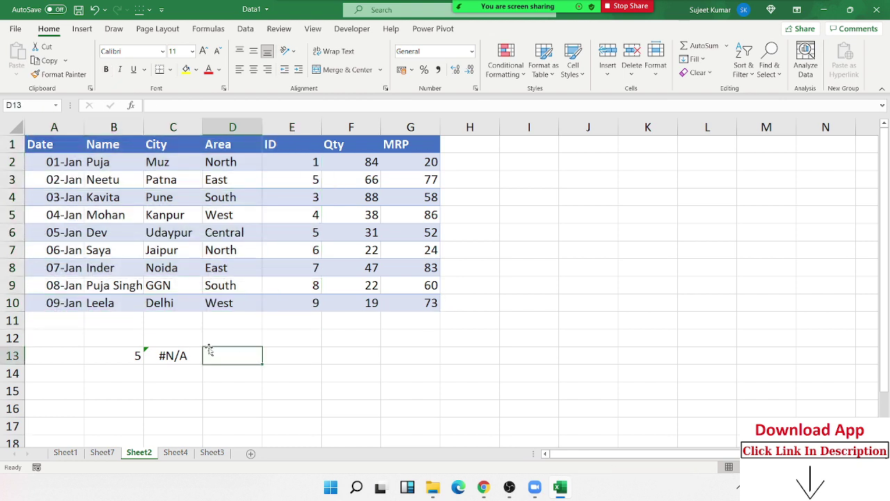
pyautogui.moveTo(139, 339); pyautogui.dragTo(174, 376)
pyautogui.click(175, 358)
pyautogui.press('Delete')
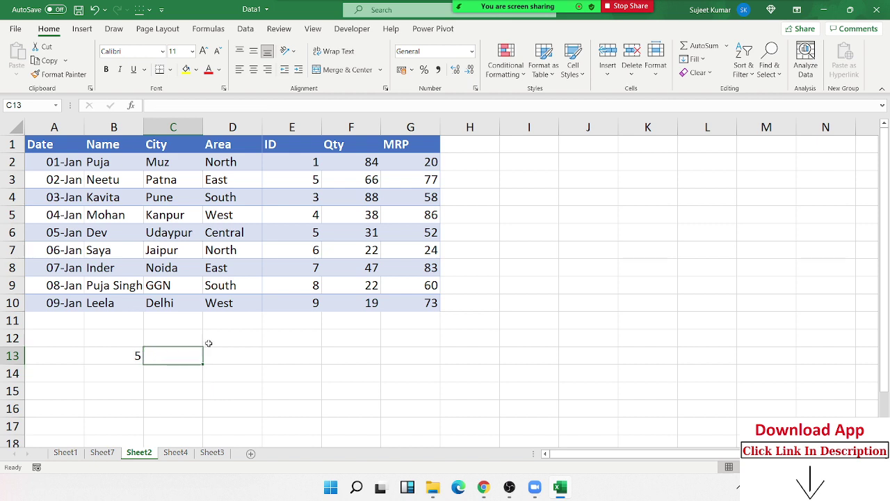
# Enter =MATCH(B13,E1:E10,0) in C13, returning position 3.
pyautogui.write('=ma')
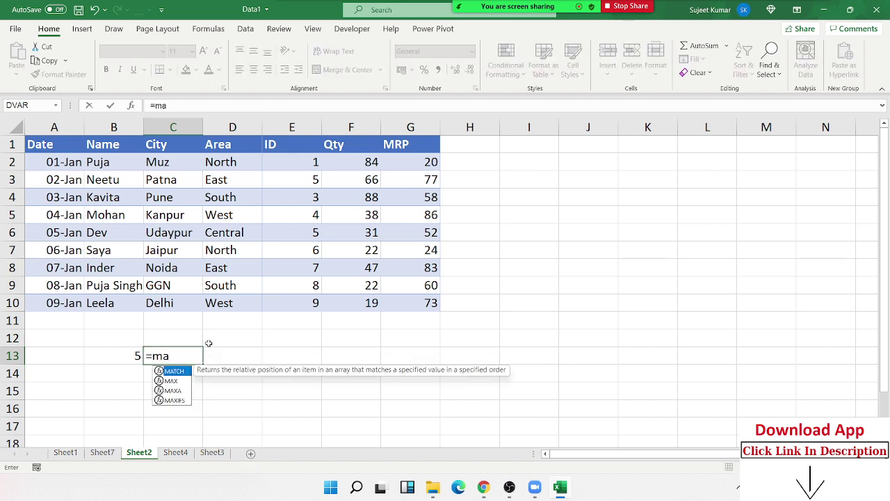
pyautogui.press('Tab')
pyautogui.press('Left')
pyautogui.write(',')
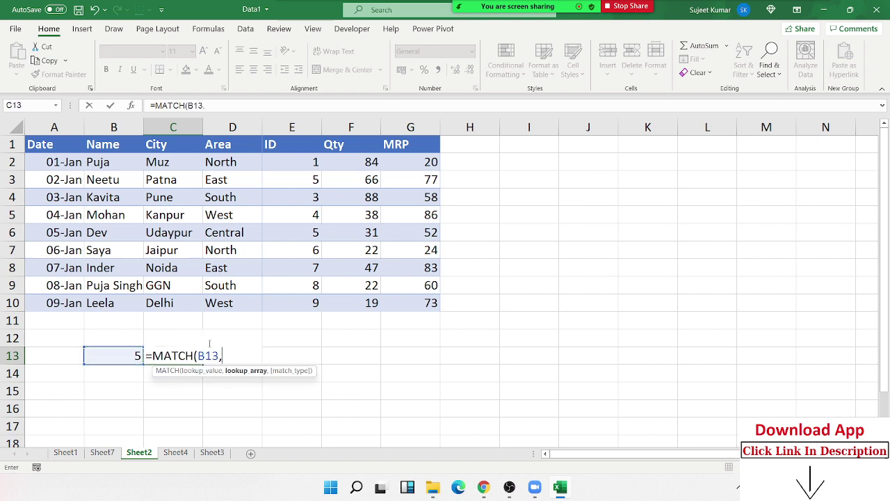
pyautogui.moveTo(289, 301); pyautogui.dragTo(294, 145)
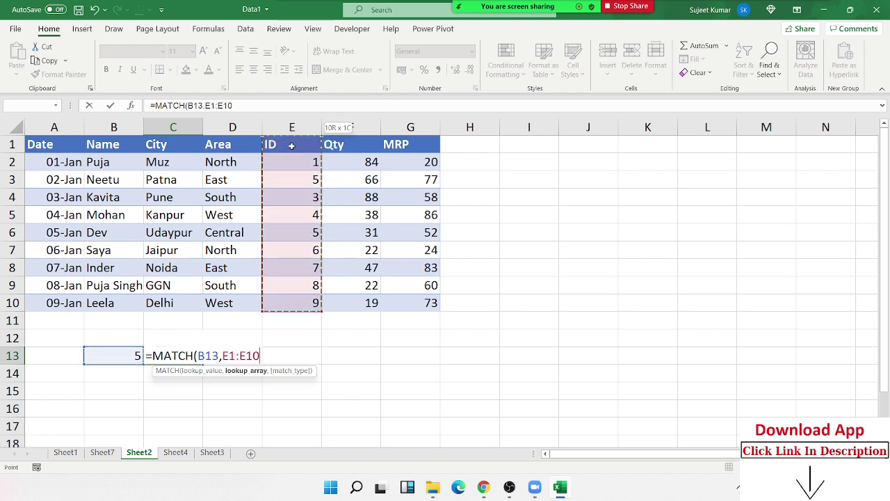
pyautogui.write(',0')
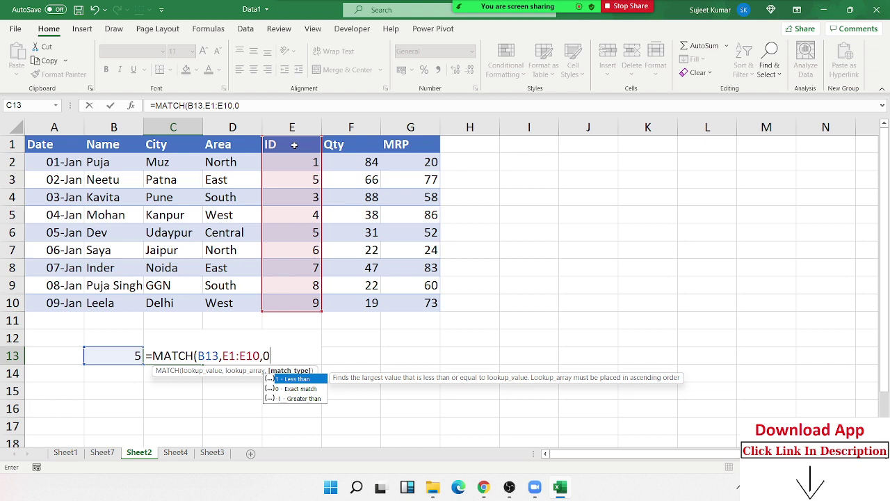
pyautogui.press('Return')
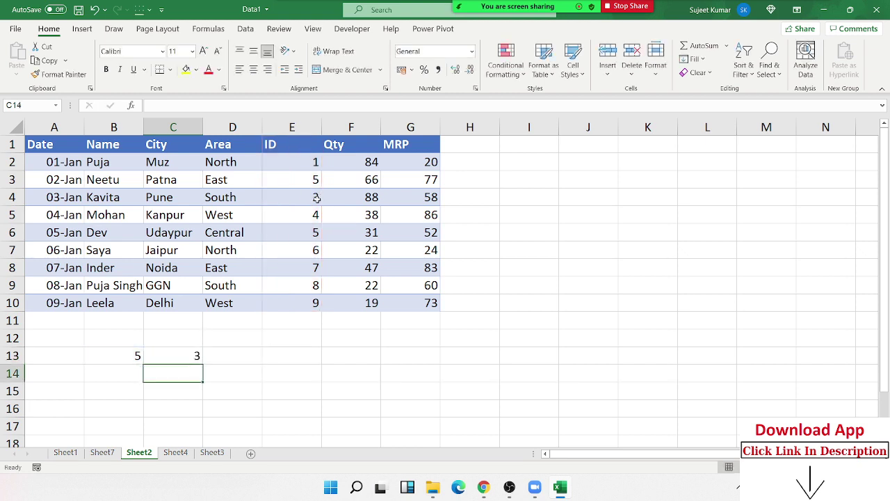
pyautogui.click(308, 176)
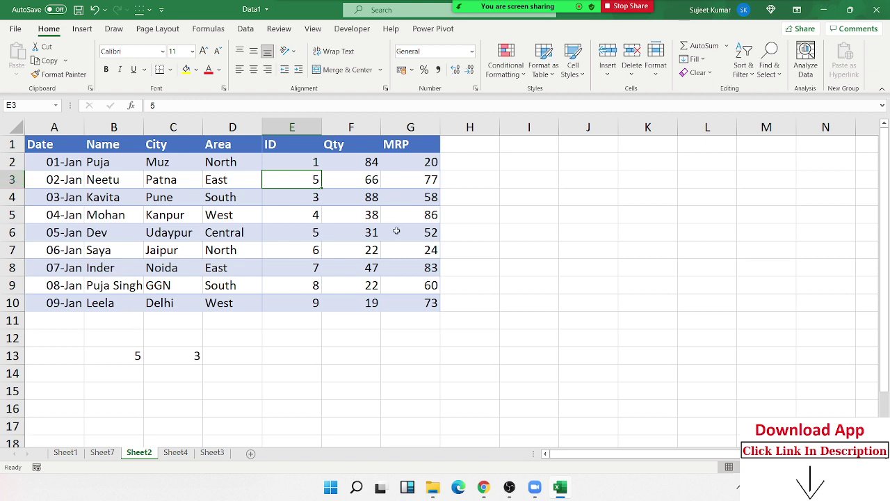
# Set E3 back to 2 and narrow C13's MATCH range to E2:E10.
pyautogui.write('2')
pyautogui.press('Return')
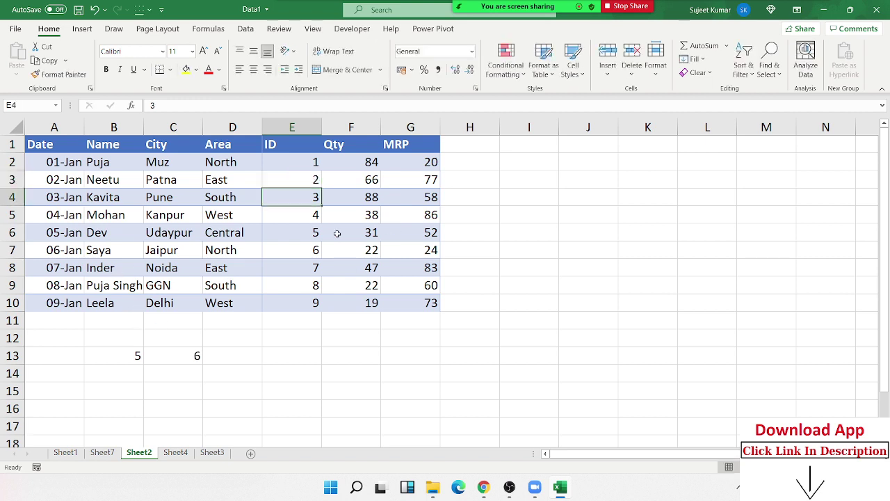
pyautogui.click(315, 235)
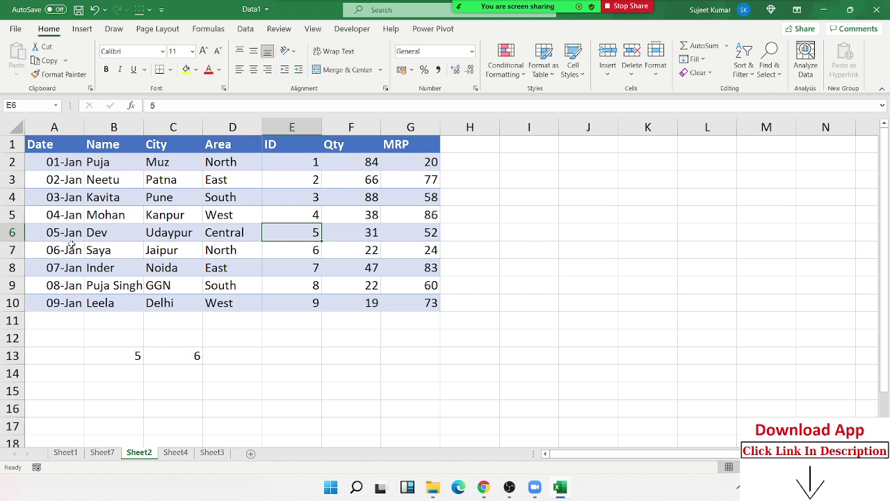
pyautogui.doubleClick(171, 357)
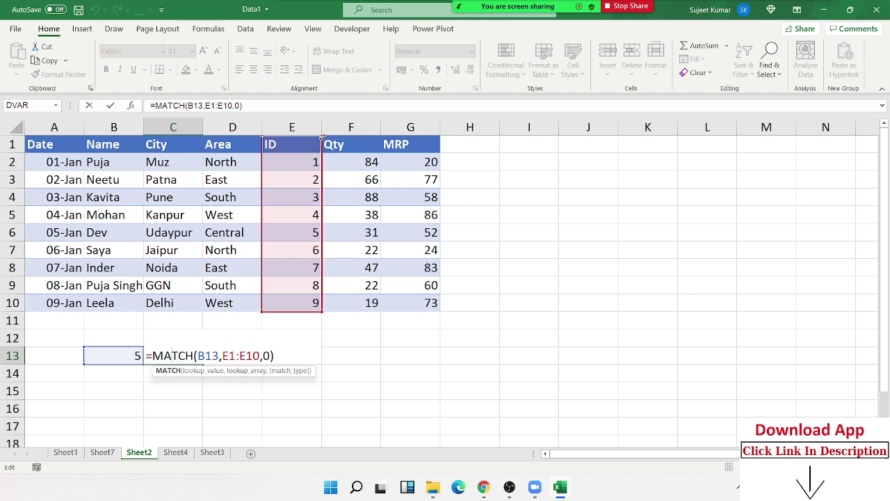
pyautogui.moveTo(321, 139); pyautogui.dragTo(323, 149)
pyautogui.press('Return')
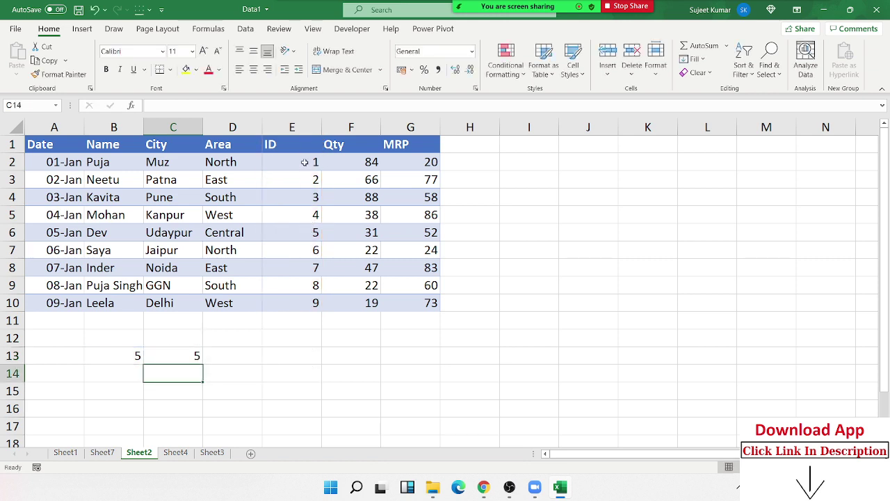
# Restore C13's MATCH range to E1:E10 so it returns 6.
pyautogui.click(304, 160)
pyautogui.press('Down')
pyautogui.press('Down')
pyautogui.press('Down')
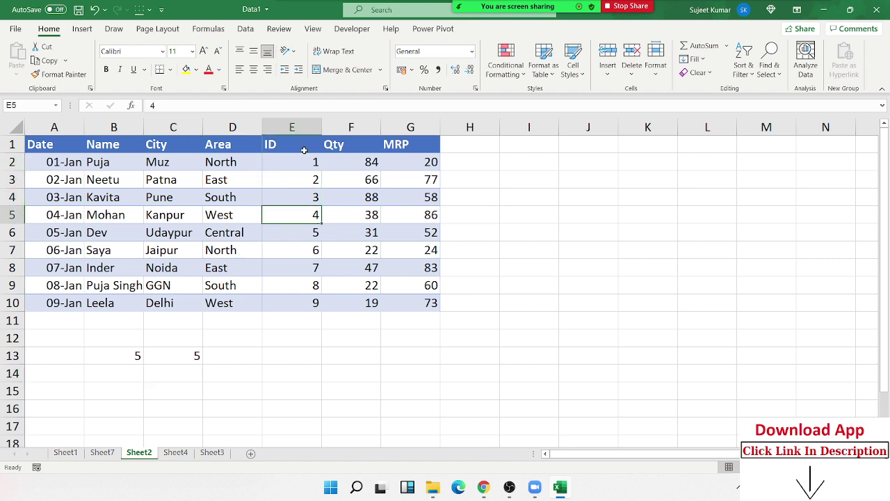
pyautogui.press('Down')
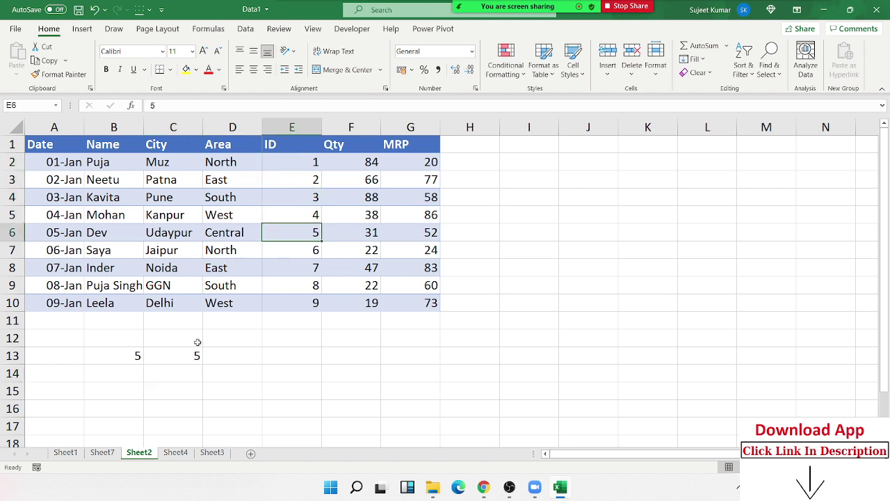
pyautogui.click(185, 350)
pyautogui.doubleClick(185, 350)
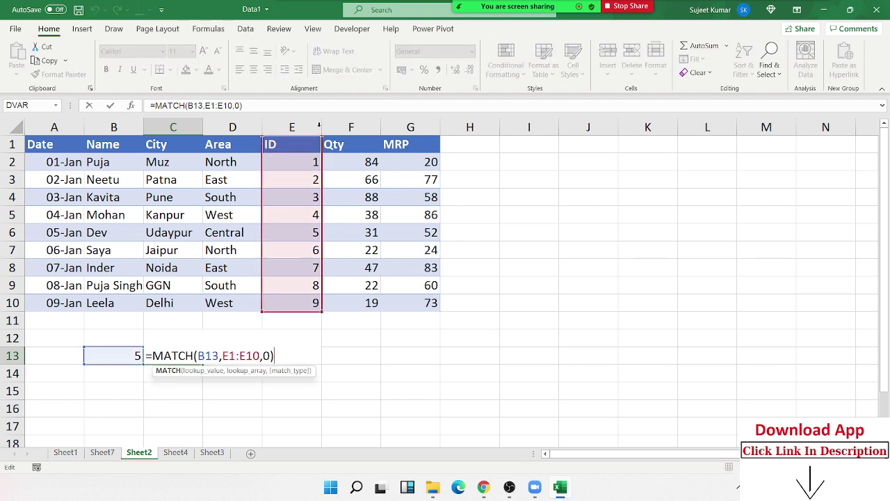
pyautogui.press('Return')
pyautogui.click(131, 355)
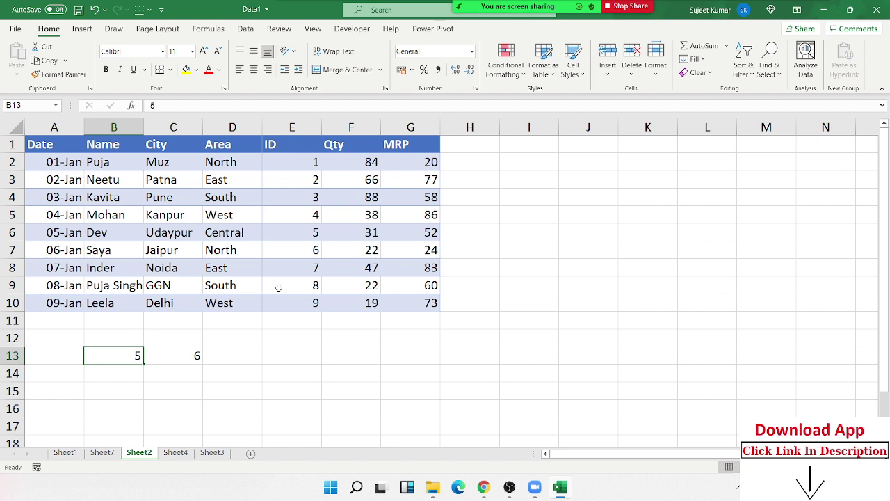
# Enter =INDEX(A1:G10,C13,2) in D13, returning Dev.
pyautogui.moveTo(253, 341); pyautogui.dragTo(249, 349)
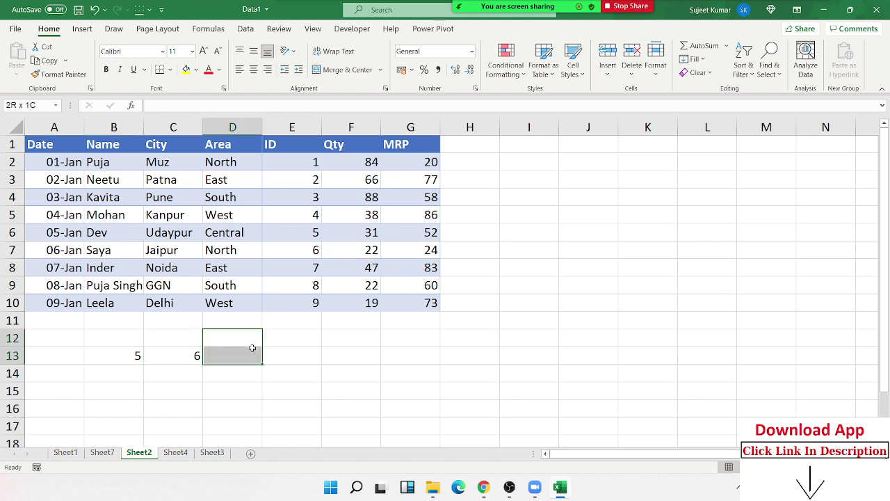
pyautogui.click(250, 349)
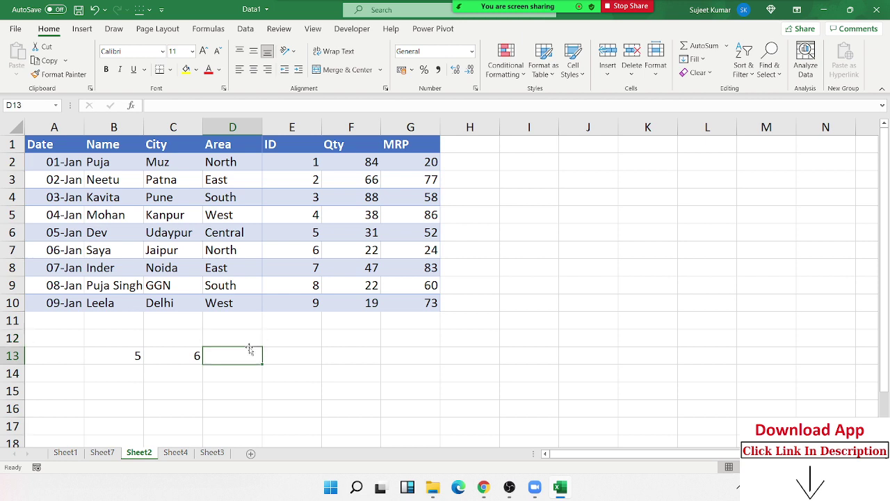
pyautogui.write('=ind')
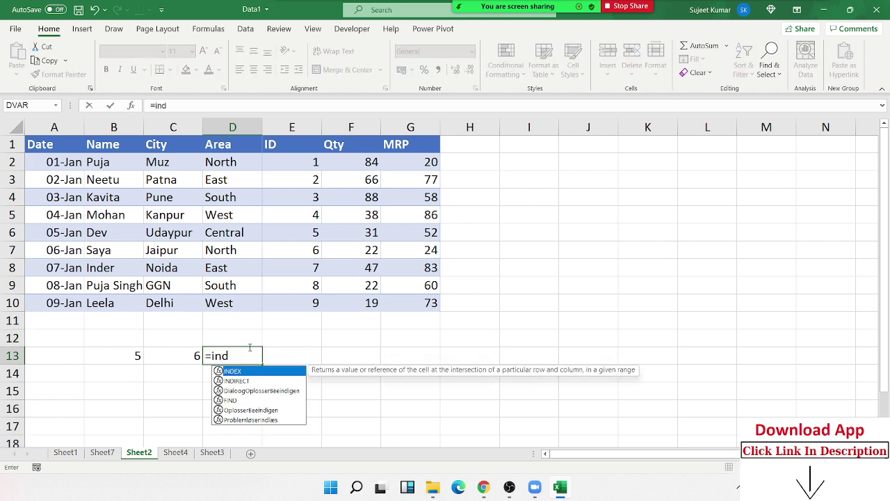
pyautogui.press('Tab')
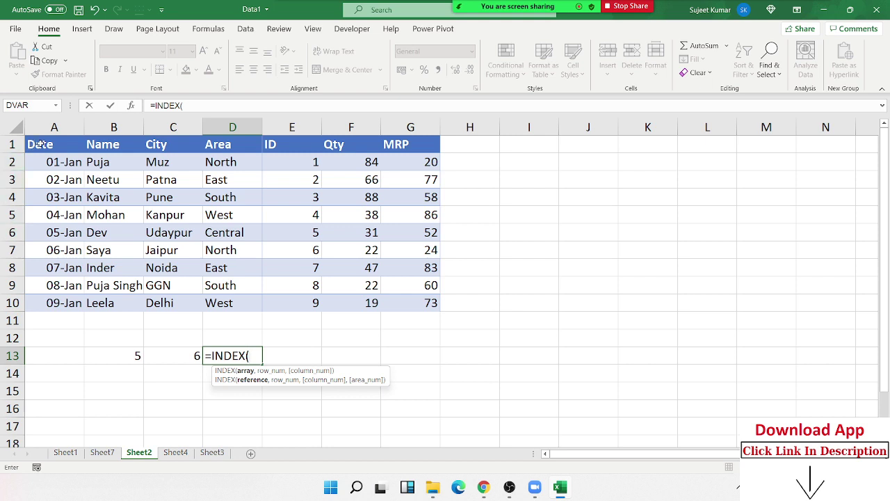
pyautogui.moveTo(38, 144)
pyautogui.mouseDown()
pyautogui.moveTo(385, 267)
pyautogui.moveTo(410, 297)
pyautogui.mouseUp()
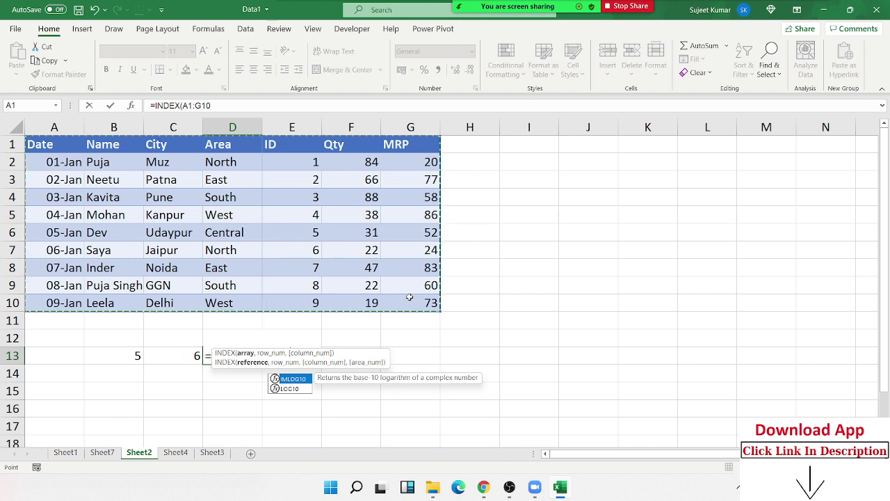
pyautogui.write(',')
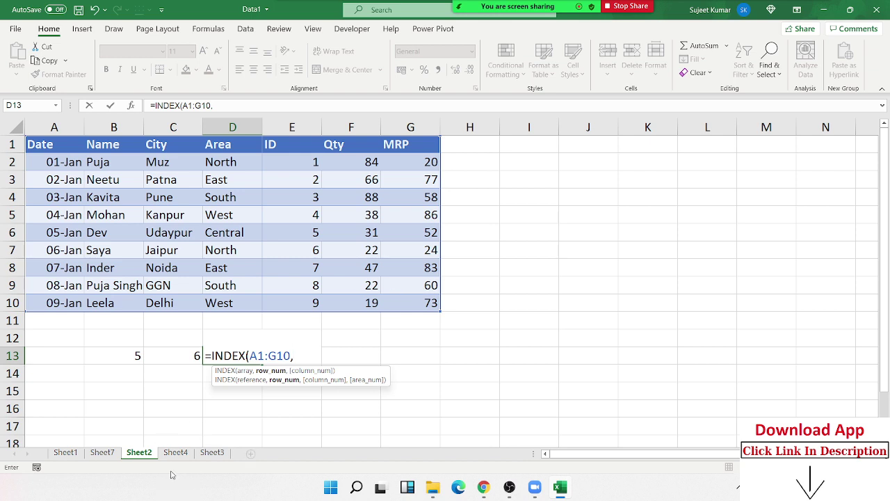
pyautogui.click(182, 350)
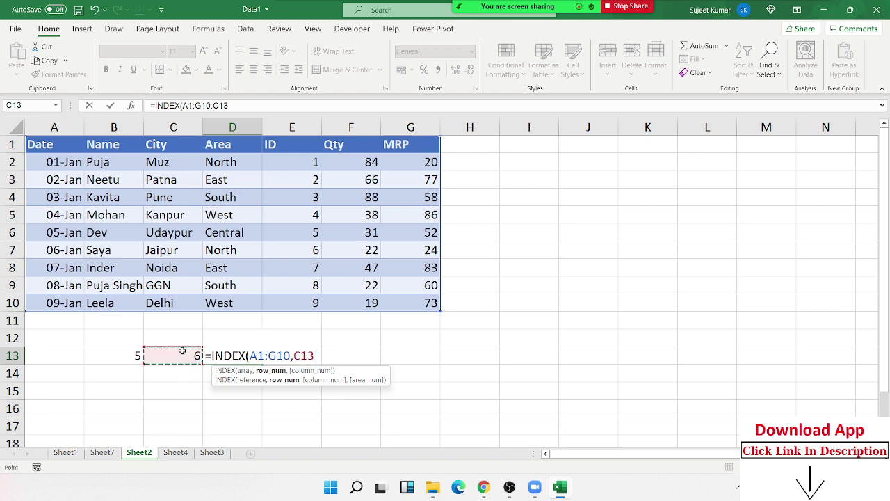
pyautogui.write(',')
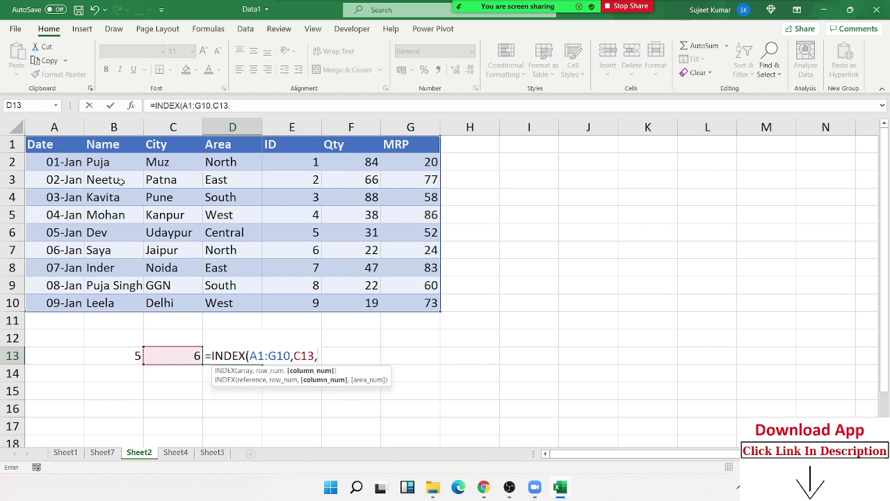
pyautogui.write('2')
pyautogui.press('Return')
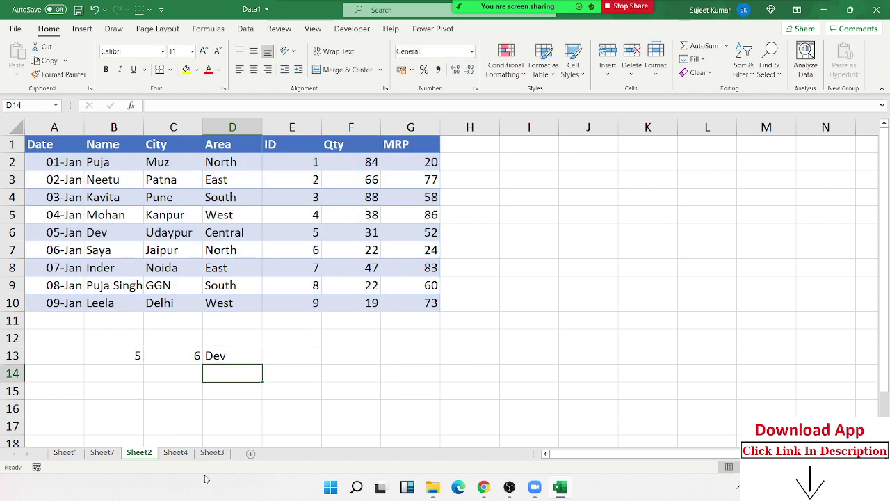
pyautogui.click(123, 349)
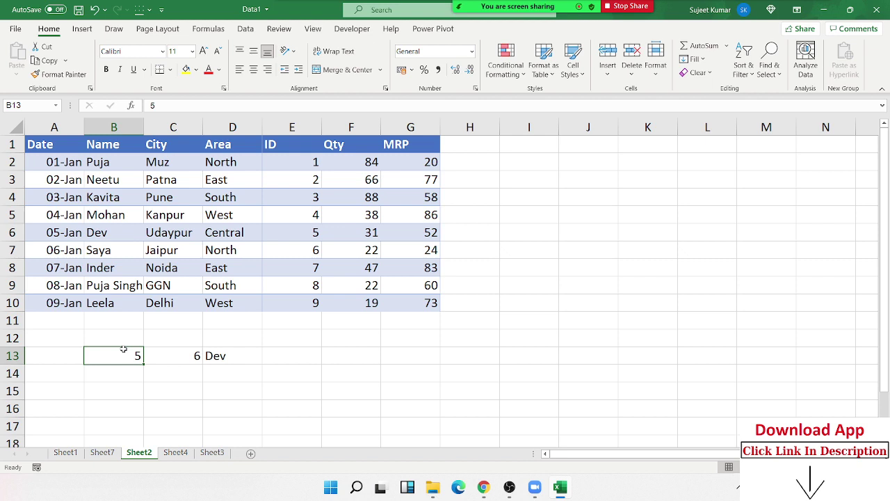
# Change the lookup ID in B13 to 8 and review C13's MATCH formula.
pyautogui.write('8')
pyautogui.press('Return')
pyautogui.click(239, 356)
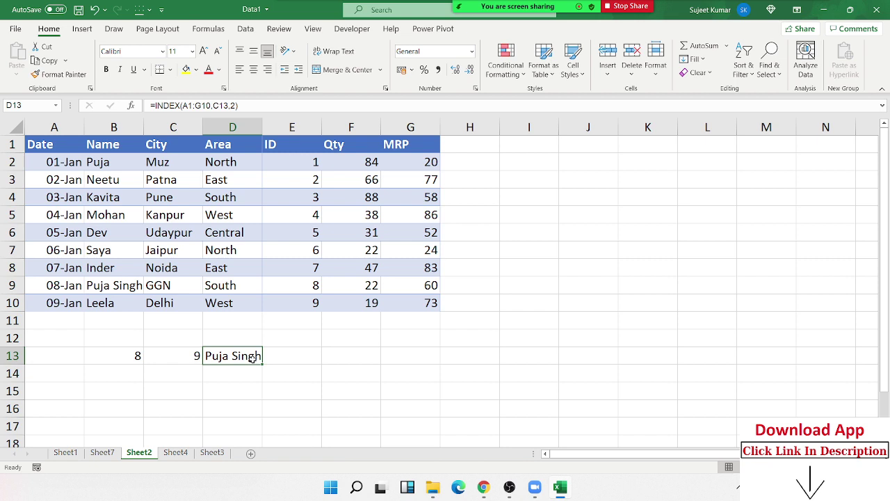
pyautogui.doubleClick(200, 355)
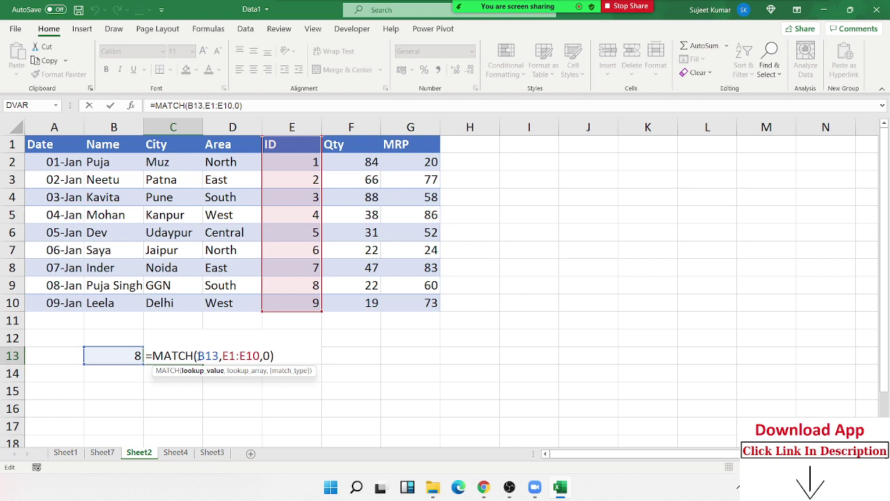
pyautogui.press('Escape')
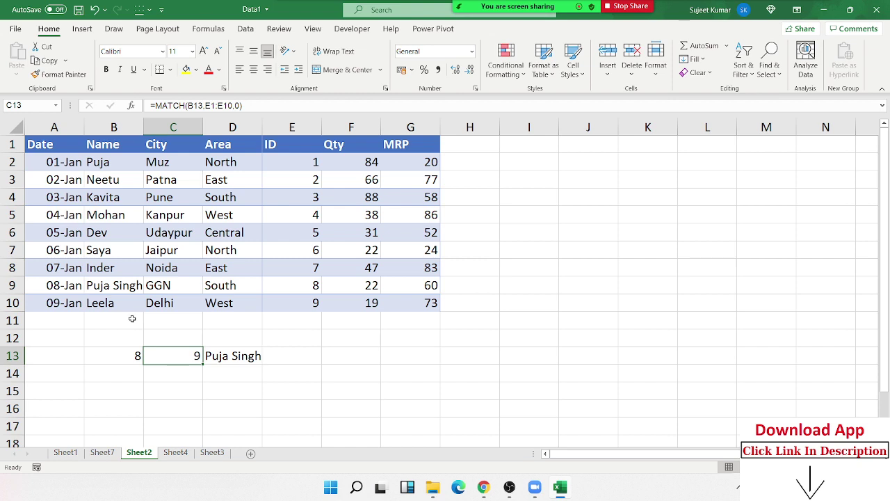
pyautogui.press('Right')
pyautogui.press('Left')
pyautogui.press('Right')
pyautogui.press('F2')
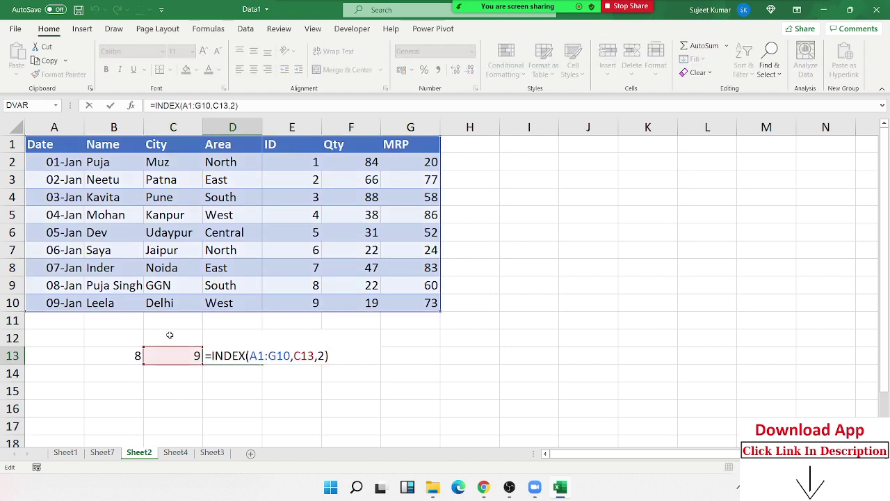
pyautogui.moveTo(293, 356); pyautogui.dragTo(249, 356)
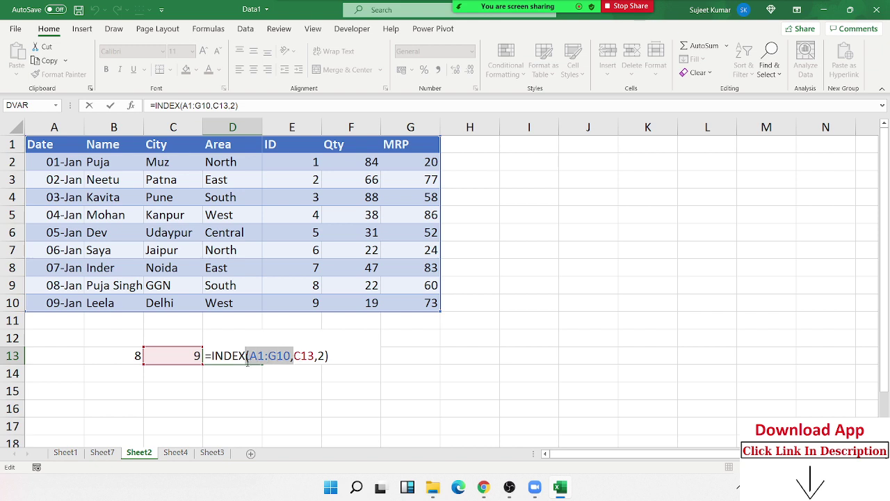
pyautogui.doubleClick(303, 356)
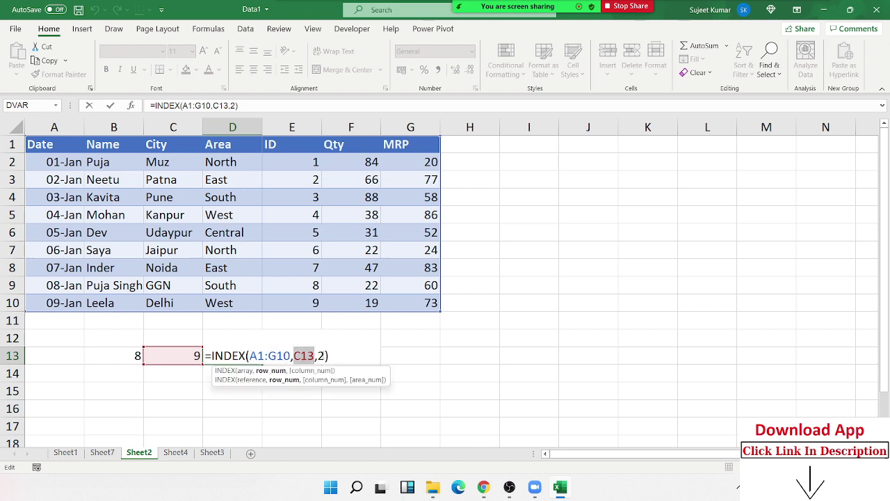
pyautogui.doubleClick(322, 356)
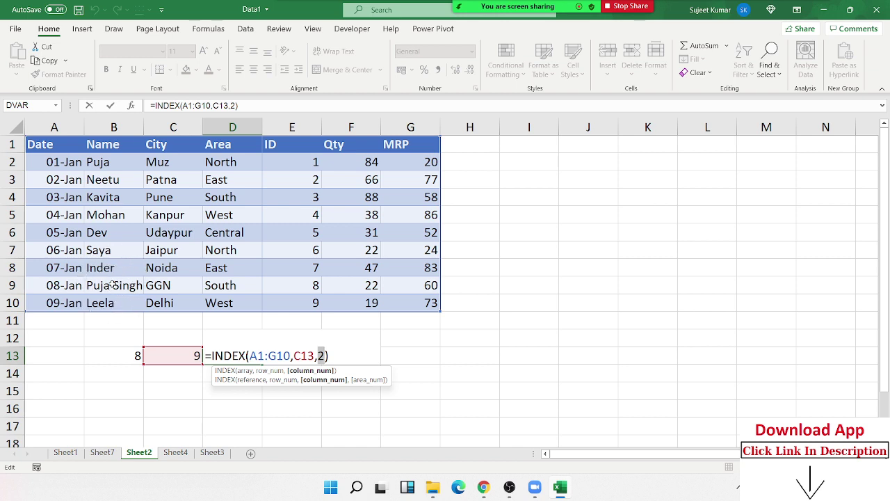
pyautogui.press('Return')
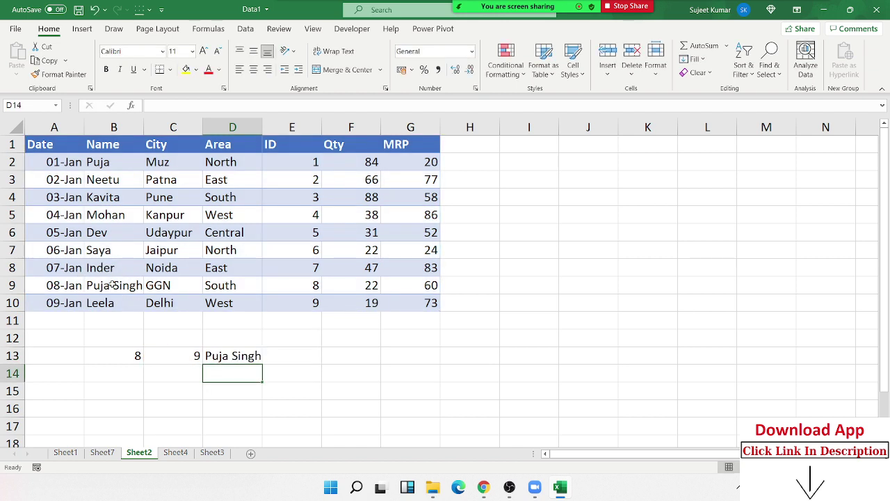
pyautogui.press('Up')
pyautogui.press('F2')
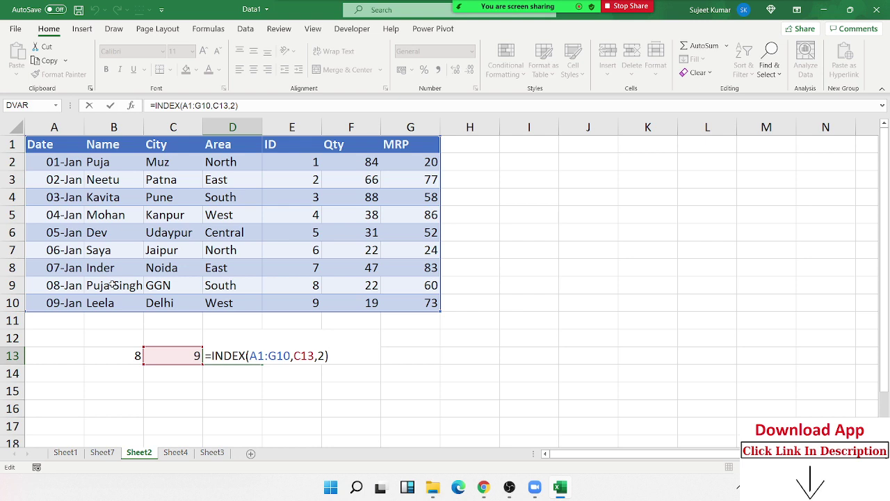
pyautogui.press('Return')
pyautogui.press('Up')
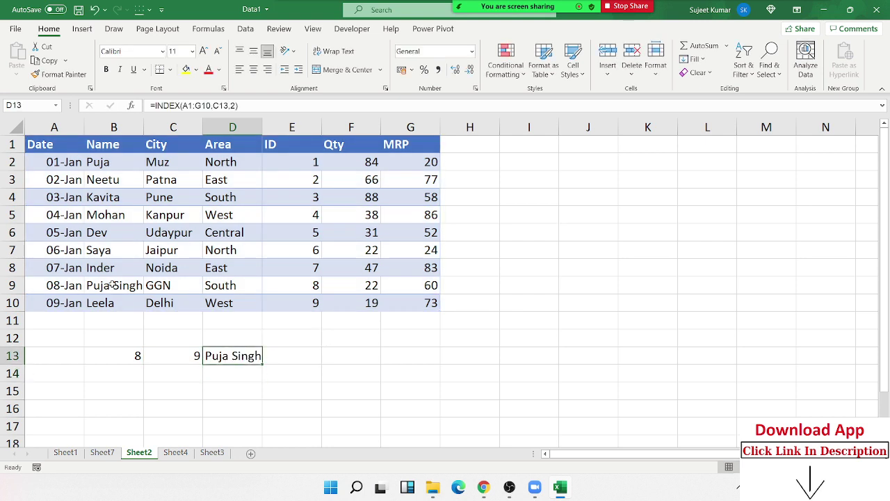
pyautogui.press('Right')
# Cancel the unfinished OFFSET entry and review D13's INDEX table range.
pyautogui.write('=')
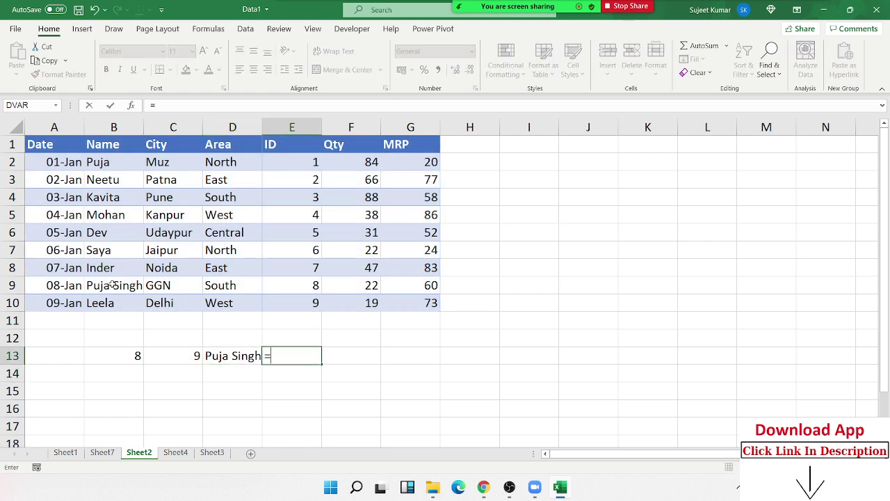
pyautogui.write('off')
pyautogui.press('Tab')
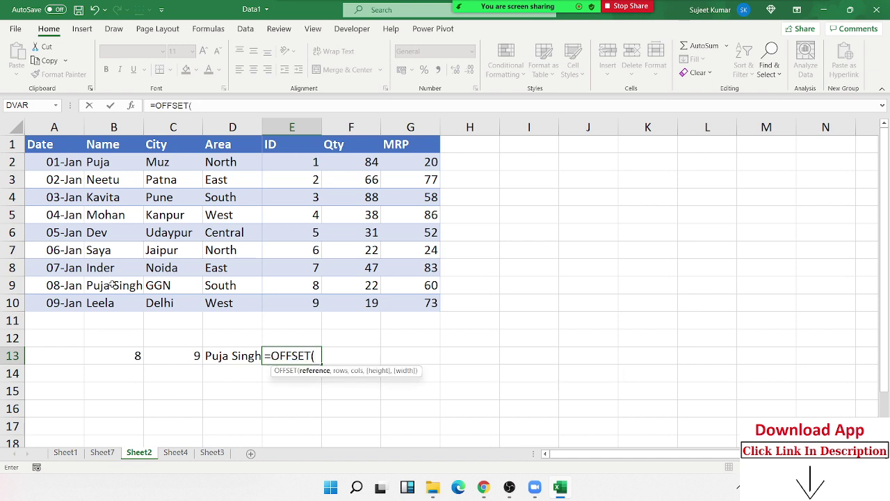
pyautogui.press('Escape')
pyautogui.click(234, 357)
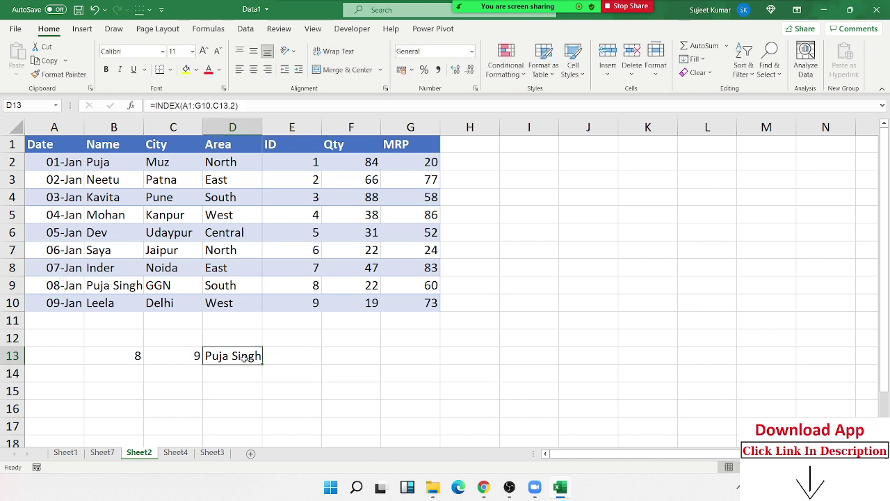
pyautogui.doubleClick(234, 357)
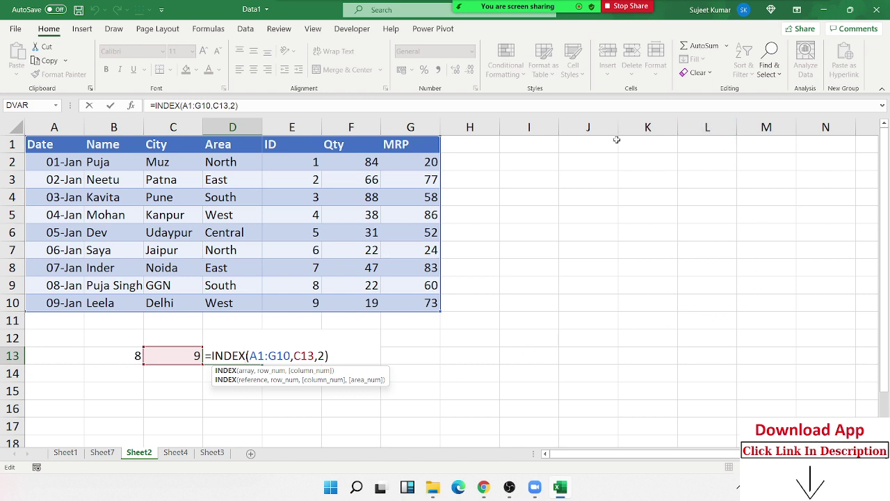
pyautogui.moveTo(277, 355); pyautogui.dragTo(257, 355)
pyautogui.click(277, 363)
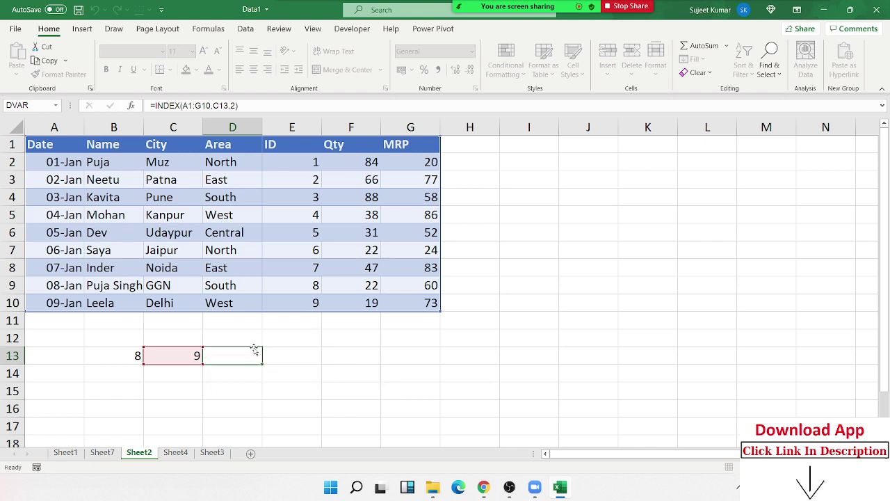
# Enter =OFFSET(A1,C13,2) in E13, returning Delhi.
pyautogui.write('=')
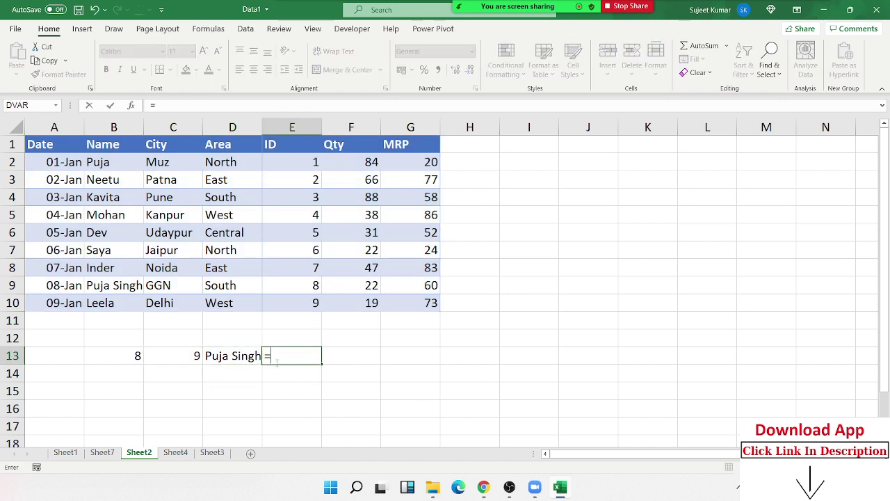
pyautogui.write('of')
pyautogui.press('Tab')
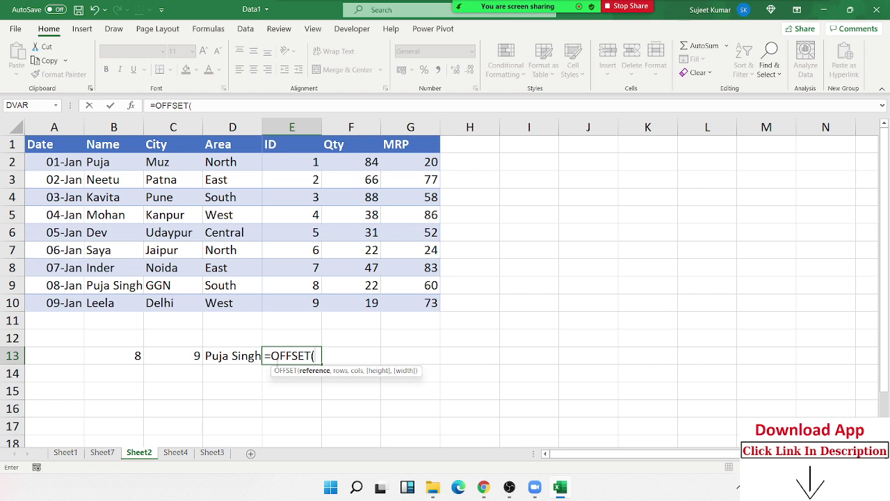
pyautogui.click(75, 144)
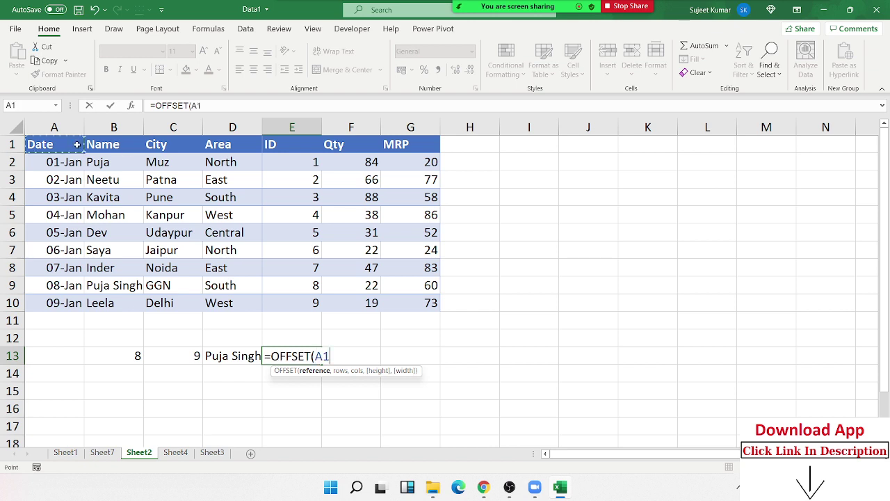
pyautogui.write(',')
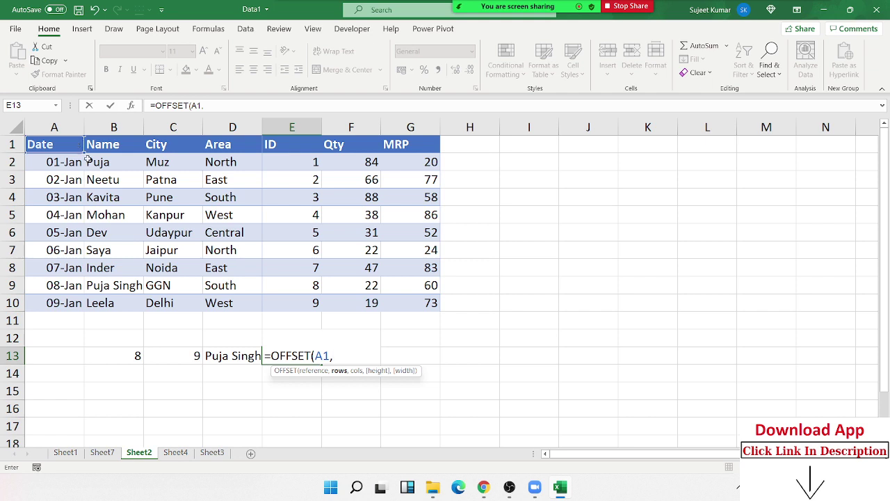
pyautogui.click(164, 357)
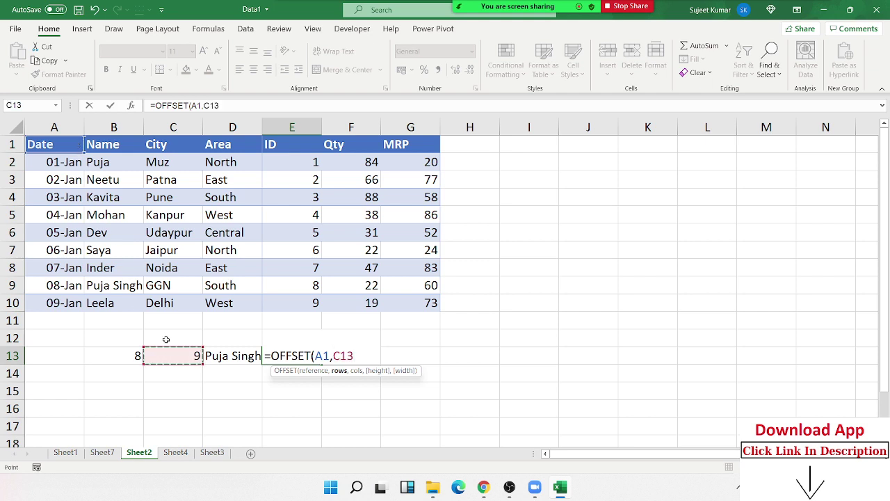
pyautogui.write(',2')
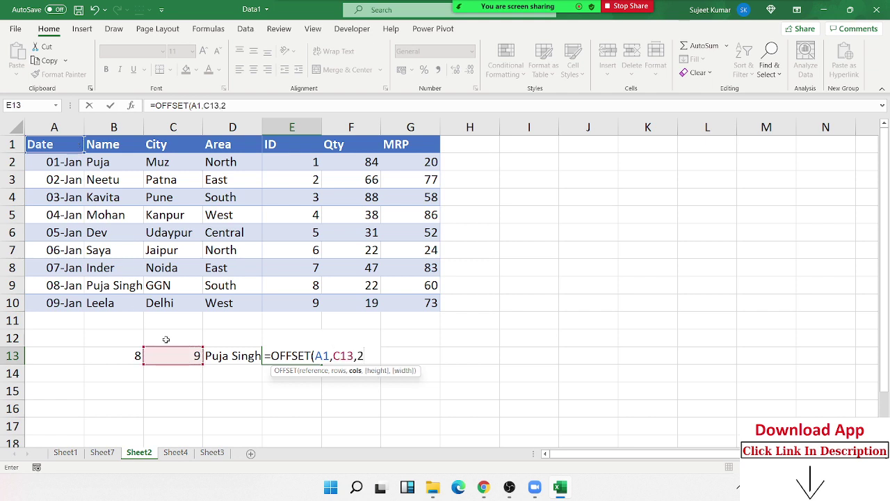
pyautogui.press('Return')
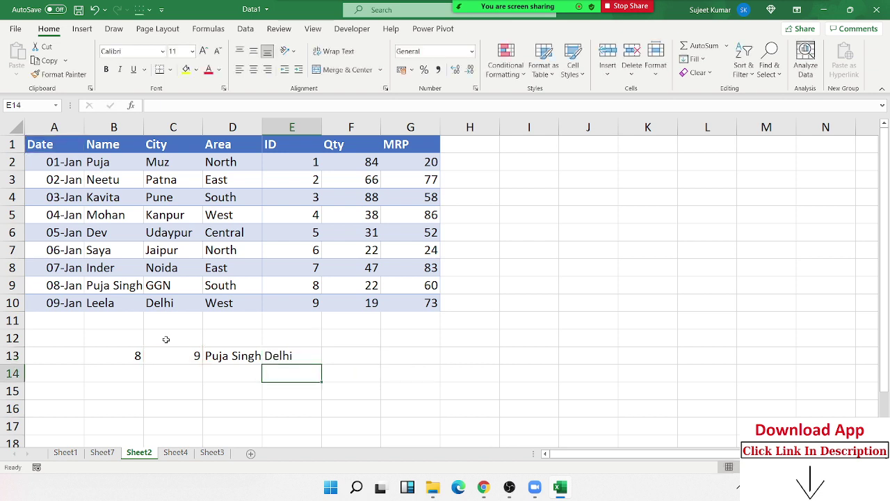
pyautogui.press('Up')
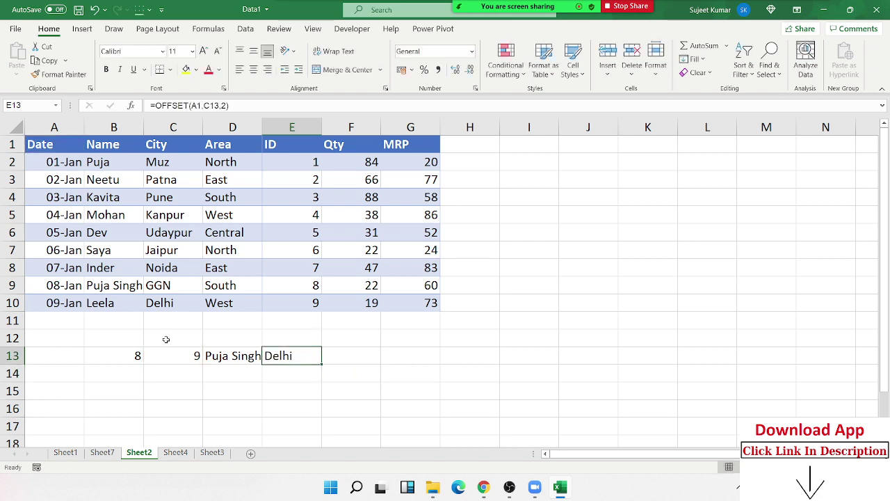
pyautogui.press('F2')
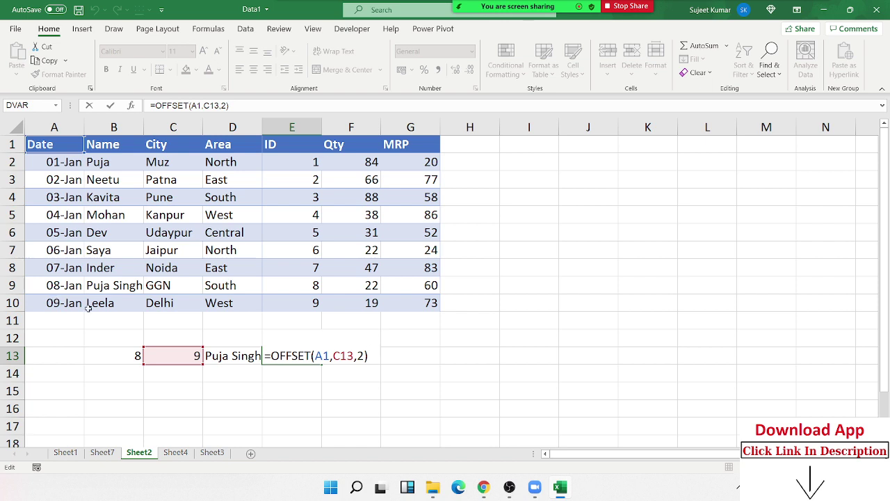
pyautogui.press('Left')
pyautogui.press('Left')
pyautogui.press('Left')
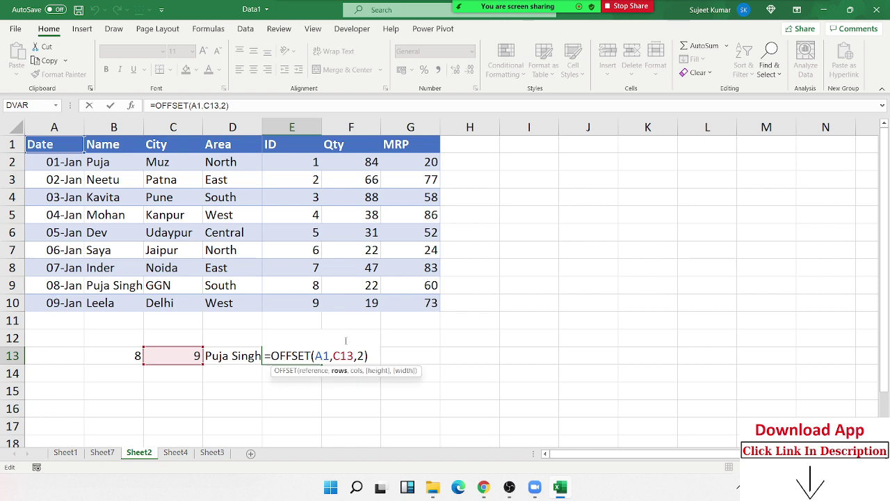
pyautogui.write('-1')
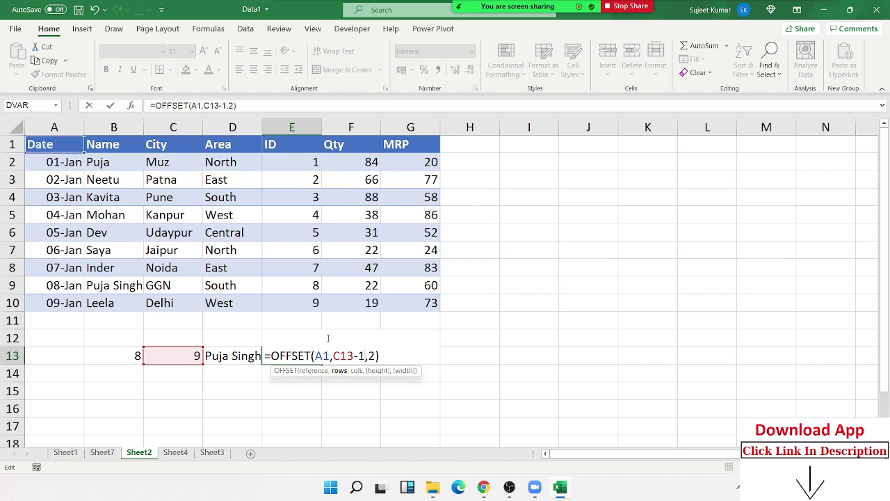
pyautogui.click(374, 355)
pyautogui.press('BackSpace')
pyautogui.write('1')
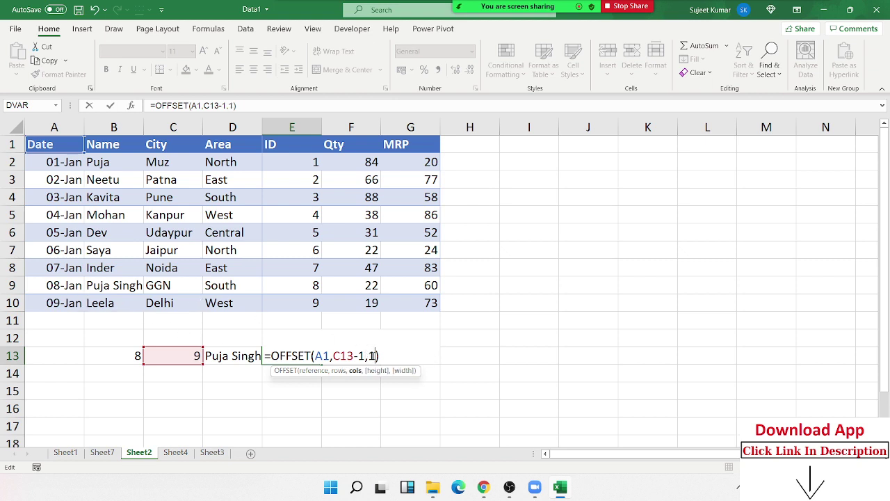
pyautogui.press('Return')
pyautogui.press('Up')
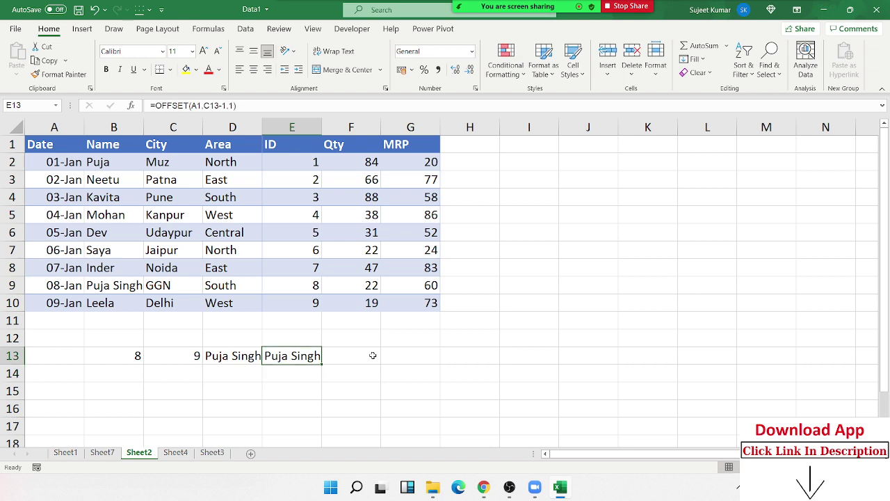
pyautogui.press('Left')
pyautogui.press('Left')
pyautogui.press('Left')
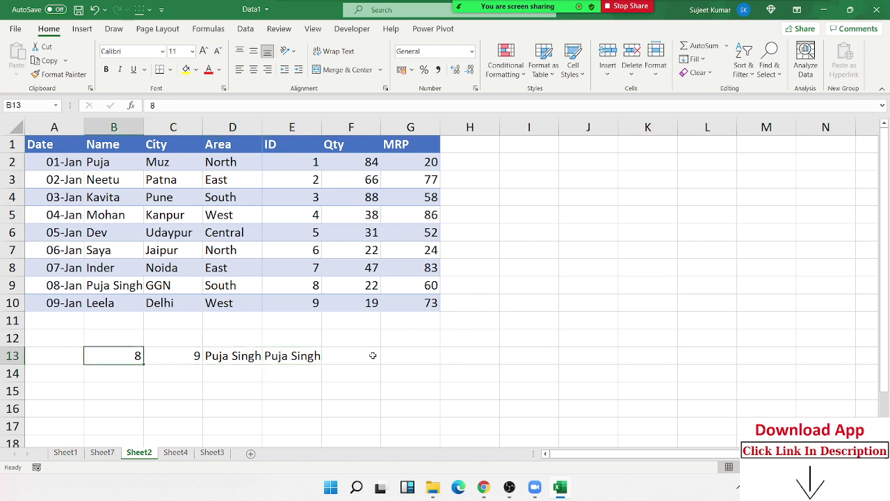
# Label cell B12 as 'id'.
pyautogui.press('Up')
pyautogui.write('id')
pyautogui.press('Return')
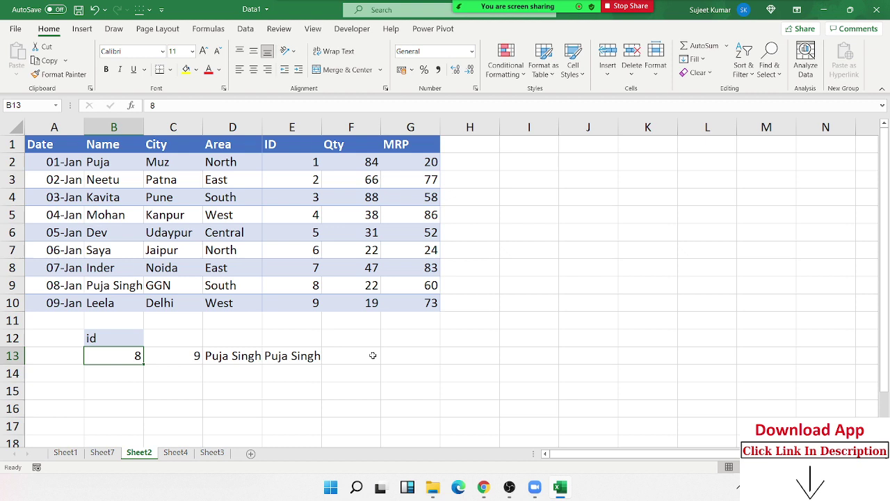
# Try ID 10 in B13 to see #N/A, then set it to 5 so C13 shows 6.
pyautogui.write('10')
pyautogui.press('Return')
pyautogui.press('Up')
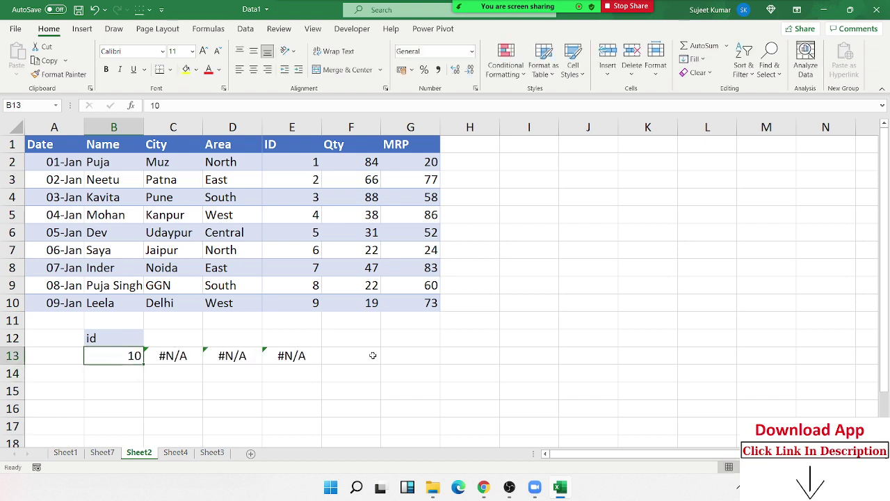
pyautogui.write('5')
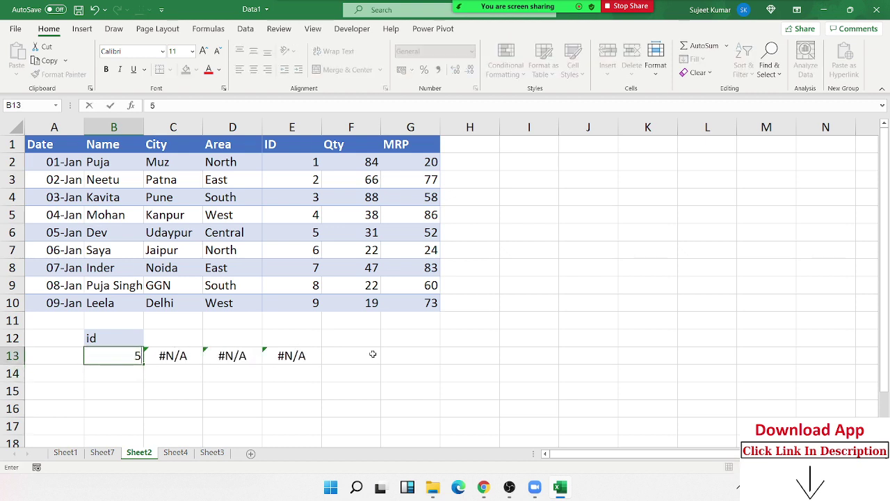
pyautogui.press('Return')
pyautogui.press('Up')
pyautogui.press('Right')
pyautogui.press('Right')
pyautogui.press('Right')
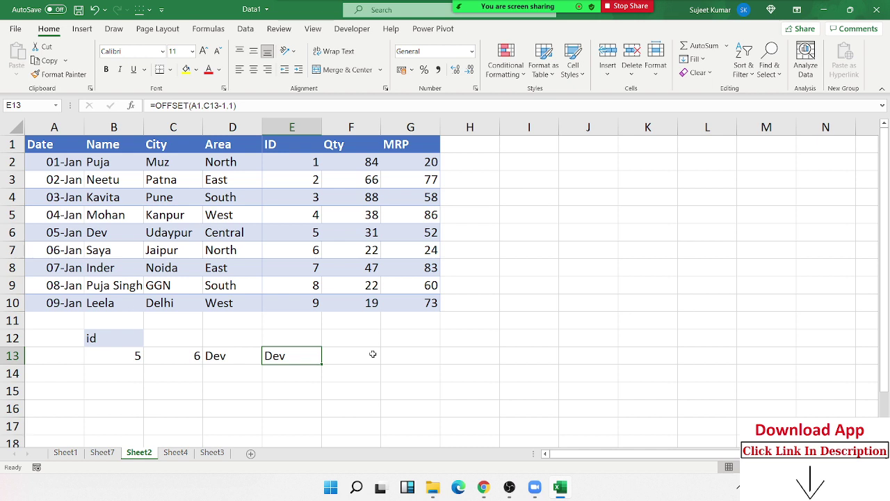
pyautogui.doubleClick(297, 356)
pyautogui.click(344, 355)
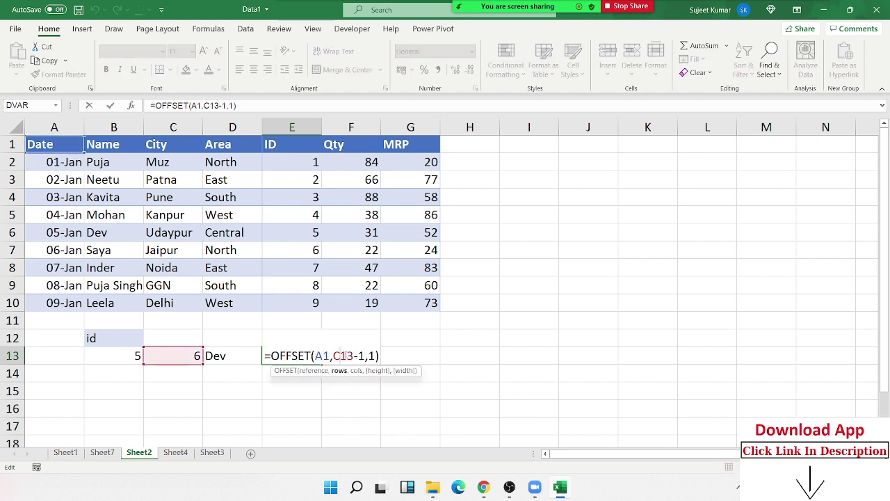
pyautogui.click(368, 356)
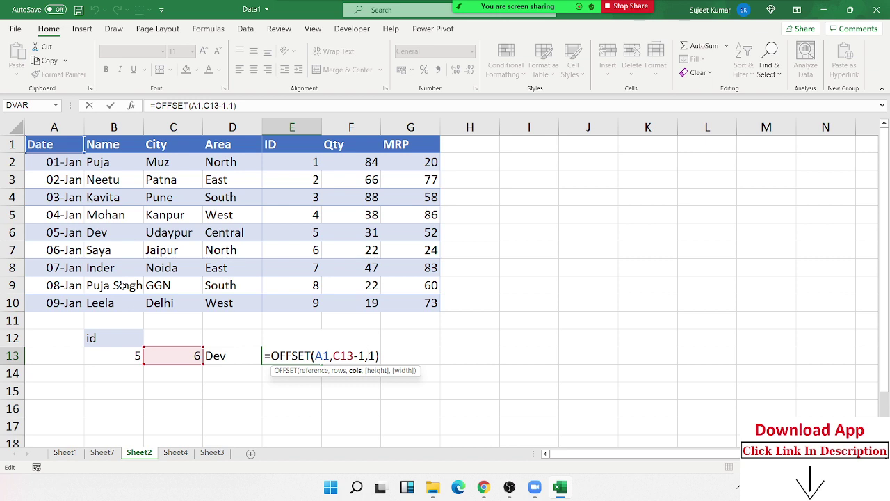
pyautogui.moveTo(365, 356); pyautogui.dragTo(334, 356)
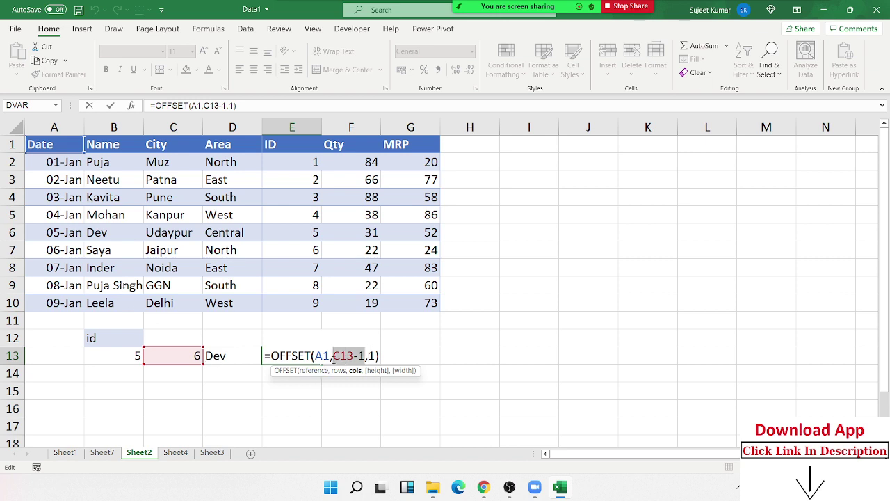
pyautogui.hotkey('shift', 'Left')
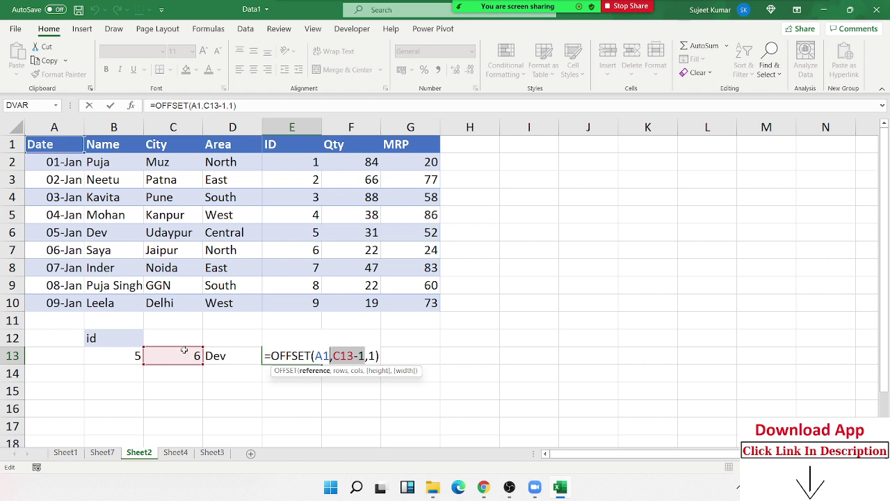
pyautogui.press('Return')
pyautogui.press('Up')
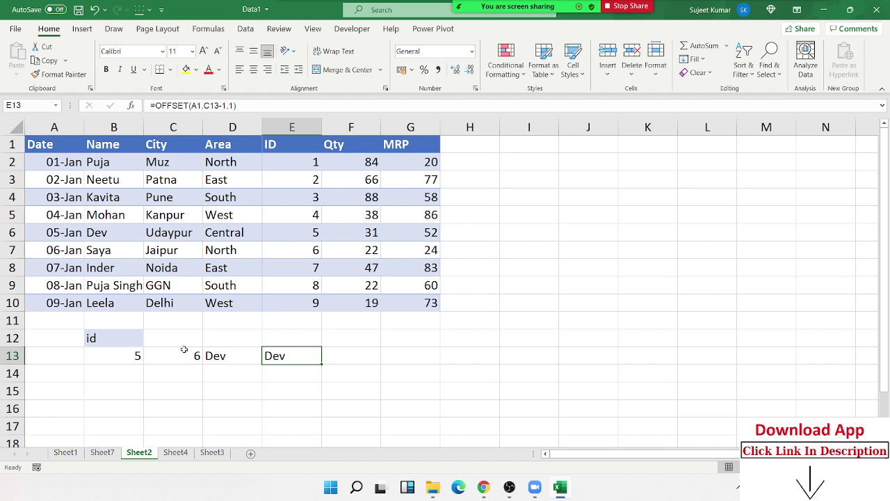
pyautogui.press('Right')
pyautogui.press('Left')
pyautogui.press('Left')
pyautogui.press('Left')
pyautogui.press('Right')
pyautogui.press('Right')
pyautogui.press('Right')
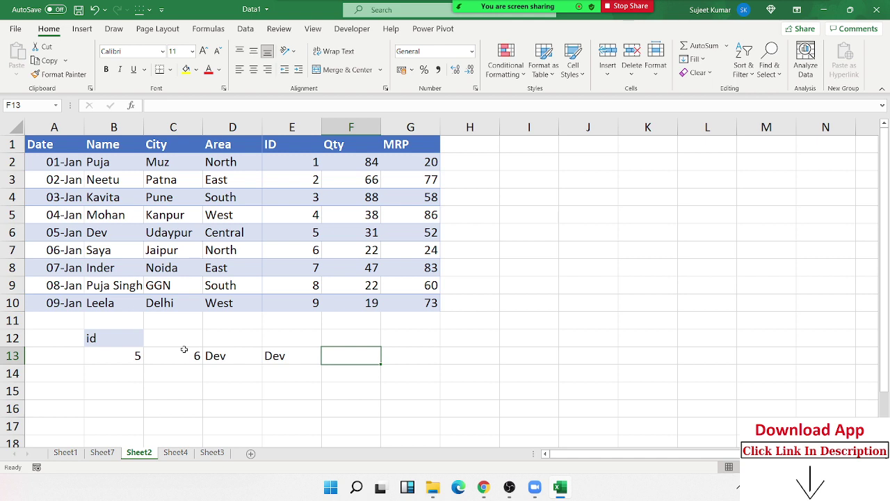
# Enter =XLOOKUP(B13,E1:E10,B1:B10) in F13, returning Dev for ID 5.
pyautogui.write('=xl')
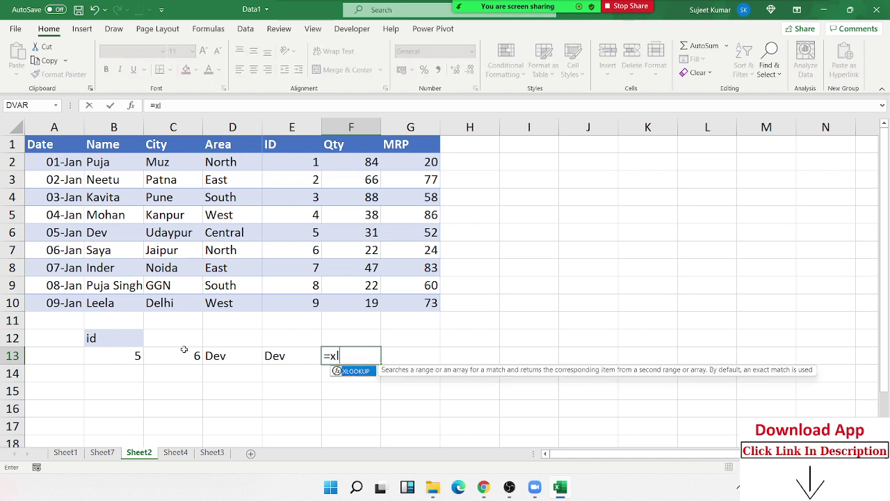
pyautogui.press('Tab')
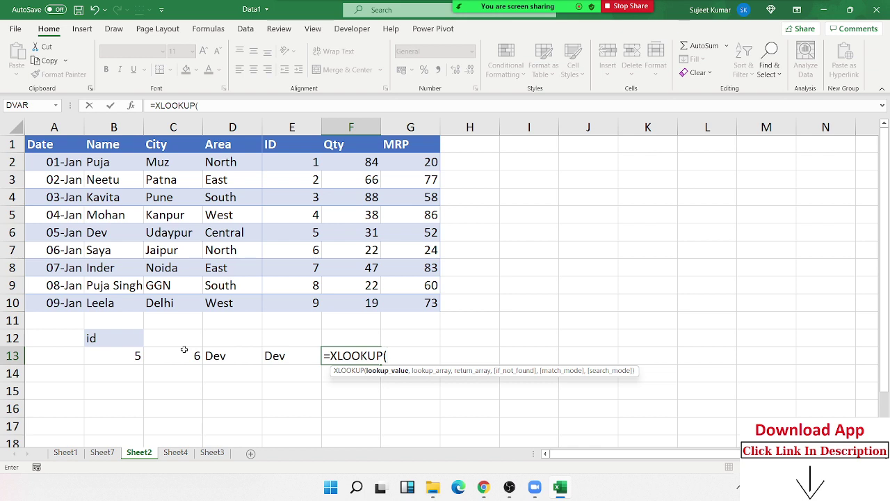
pyautogui.click(90, 357)
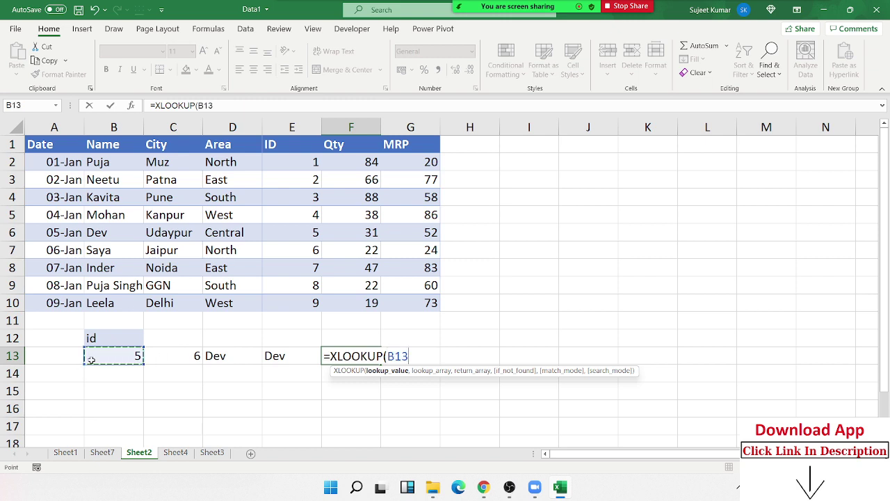
pyautogui.write(',')
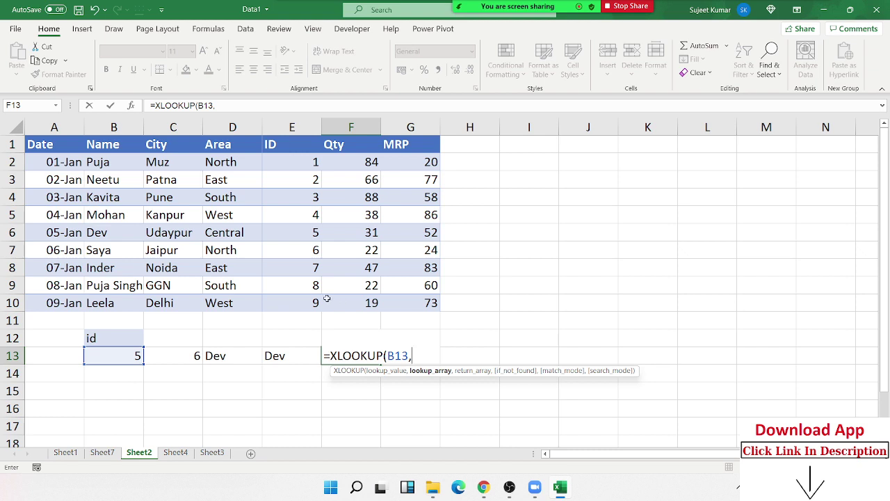
pyautogui.moveTo(309, 302); pyautogui.dragTo(285, 131)
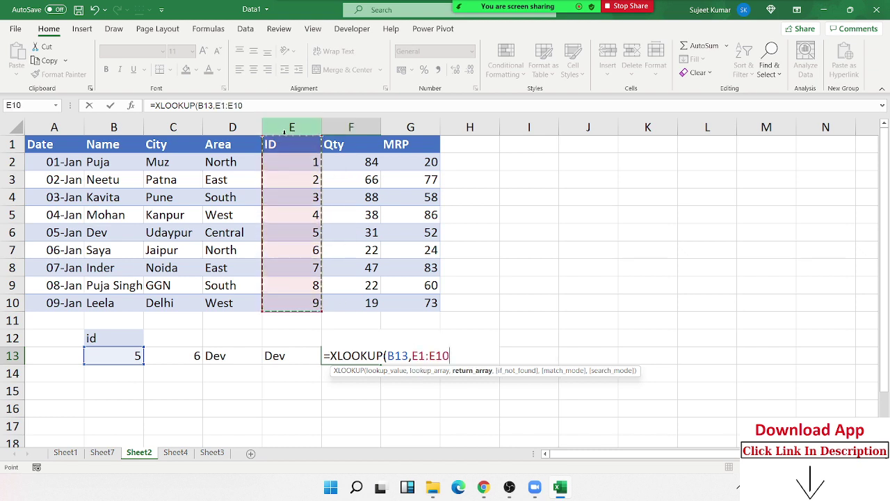
pyautogui.write(',')
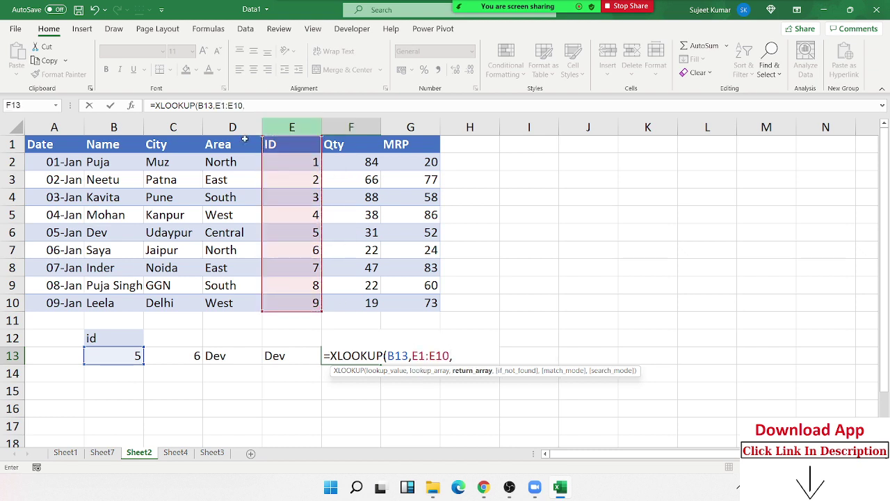
pyautogui.moveTo(114, 143); pyautogui.dragTo(115, 306)
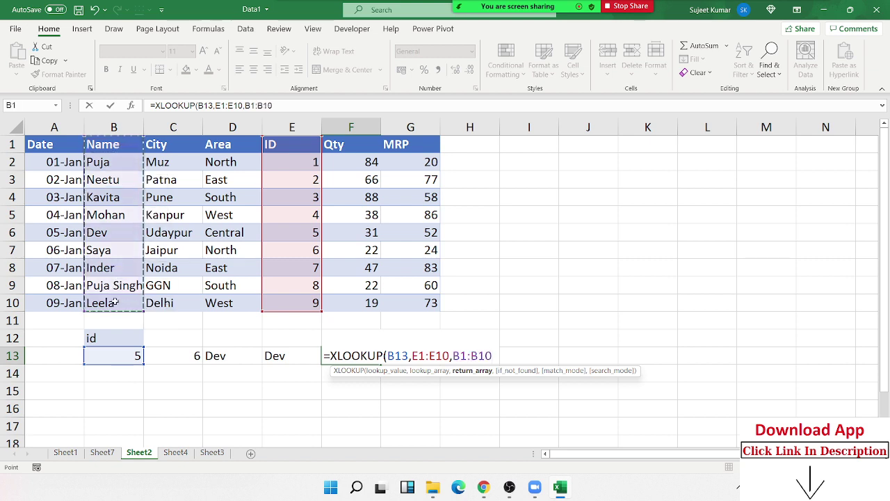
pyautogui.press('Return')
pyautogui.click(358, 356)
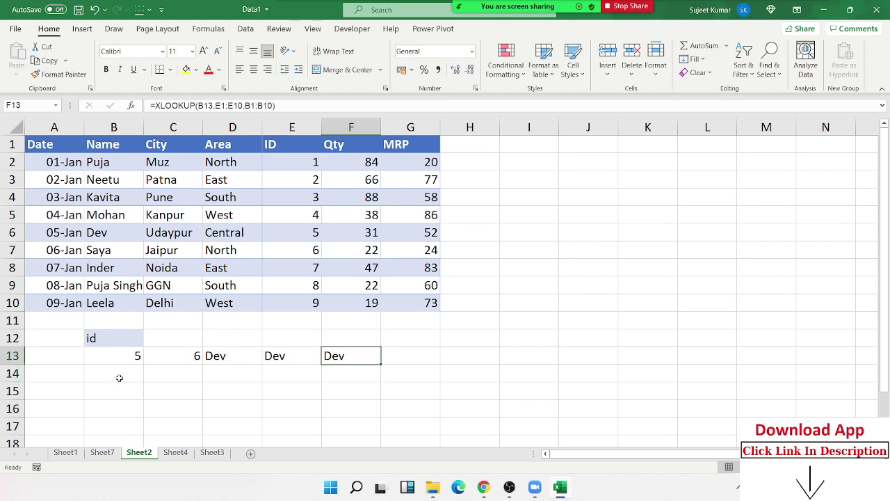
pyautogui.click(115, 357)
# Enter ID 10 in B13 so the MATCH, INDEX and OFFSET results in C13:E13 show #N/A.
pyautogui.write('10')
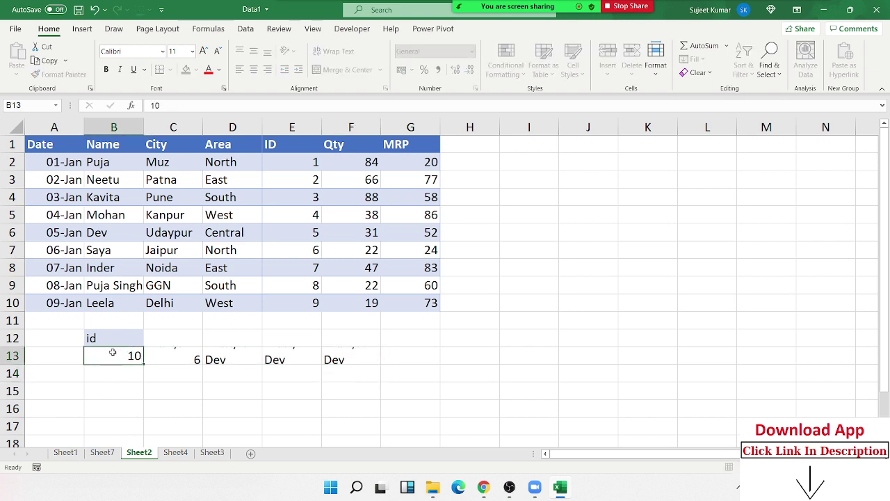
pyautogui.press('Return')
pyautogui.click(174, 356)
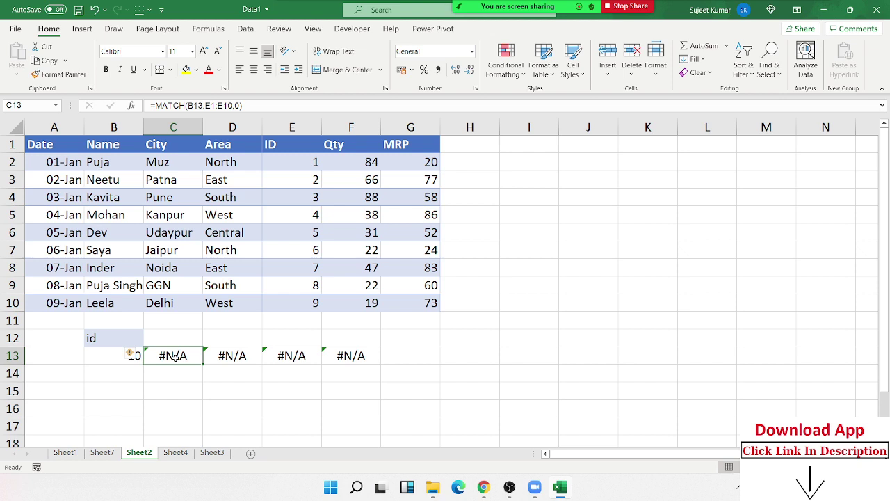
pyautogui.click(214, 355)
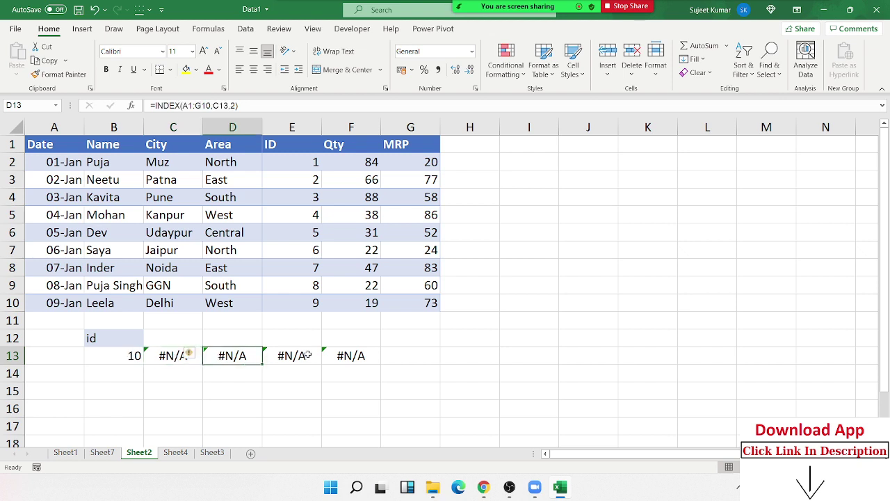
pyautogui.moveTo(306, 355); pyautogui.dragTo(180, 354)
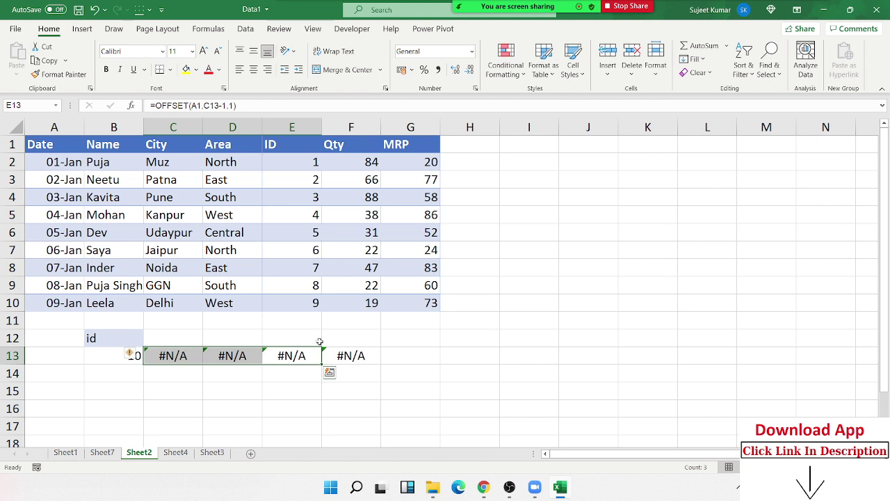
# Add "DNF" as the if_not_found argument to F13's XLOOKUP so it shows DNF.
pyautogui.doubleClick(359, 354)
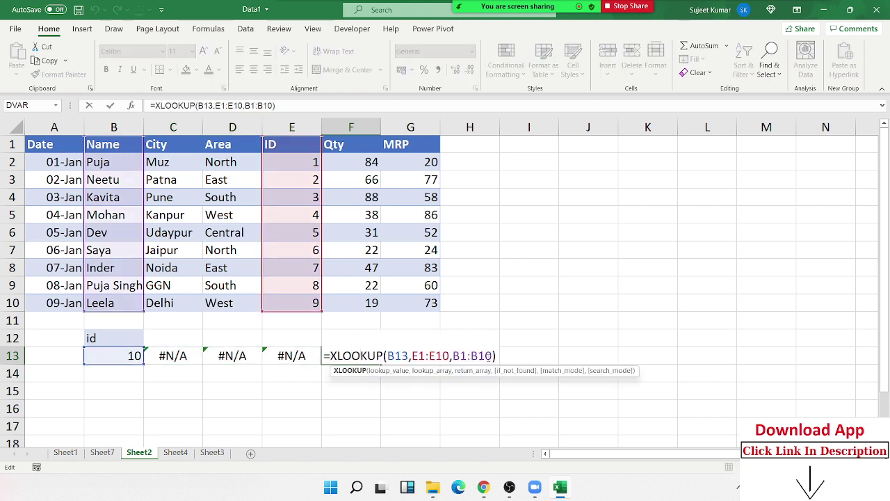
pyautogui.click(493, 356)
pyautogui.click(502, 357)
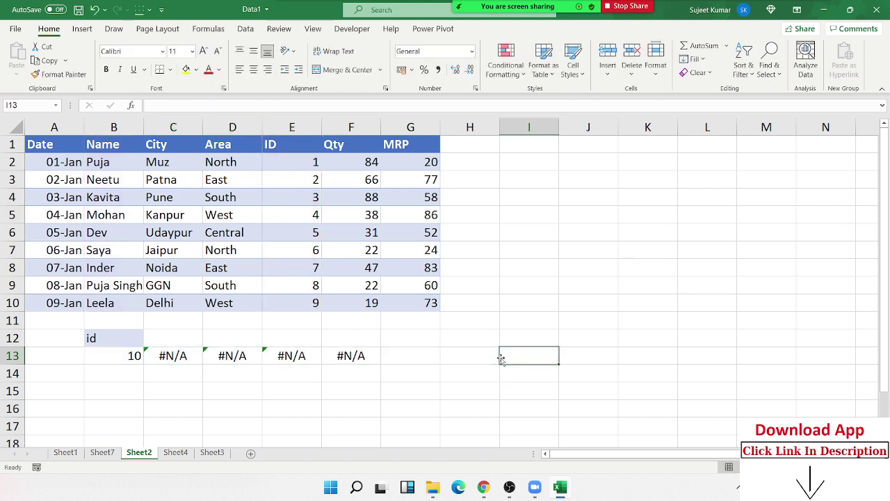
pyautogui.doubleClick(348, 356)
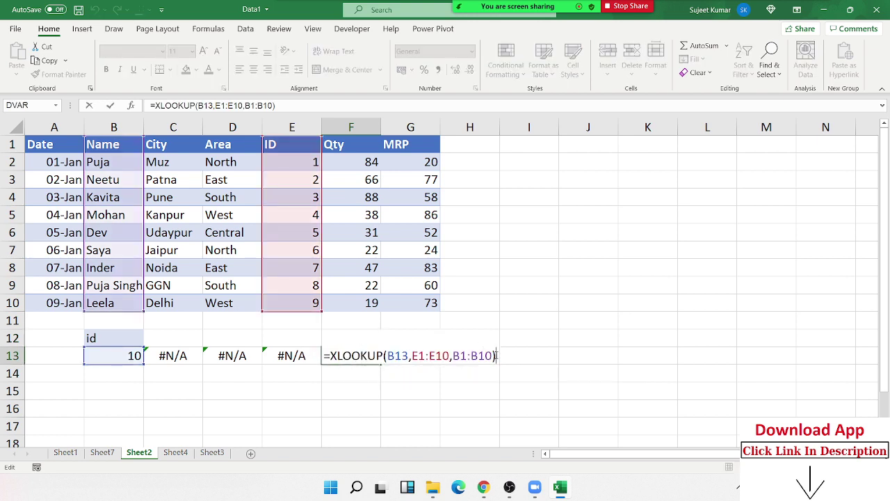
pyautogui.press('BackSpace')
pyautogui.write(',')
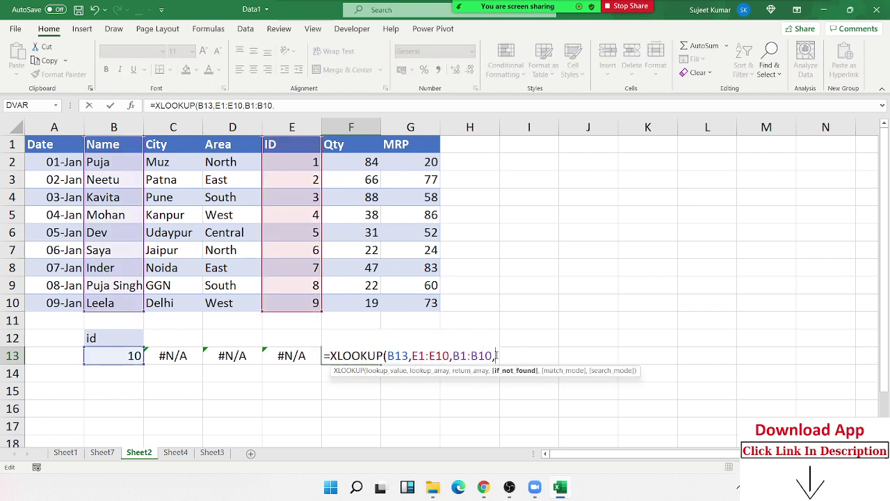
pyautogui.write('"')
pyautogui.write('DNF"')
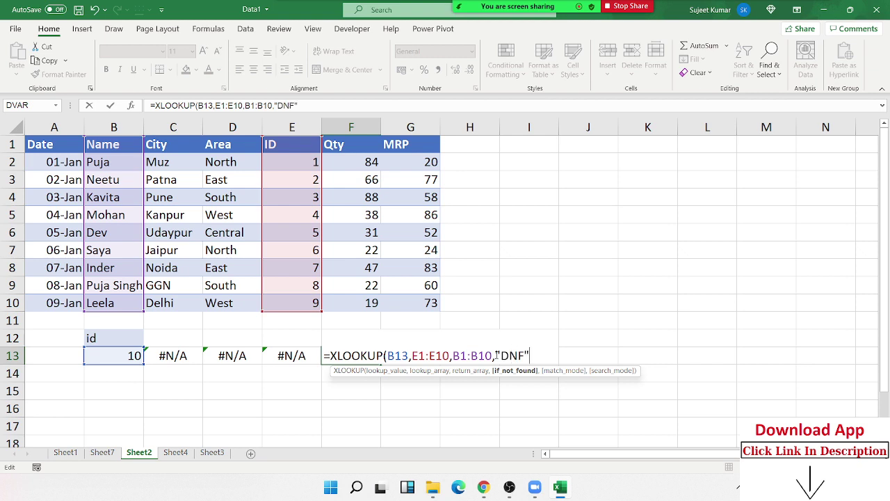
pyautogui.press('Return')
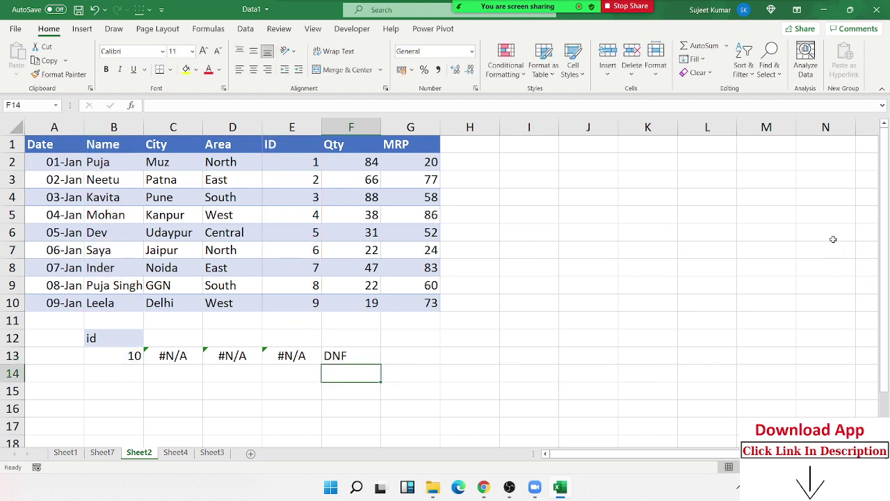
pyautogui.press('Up')
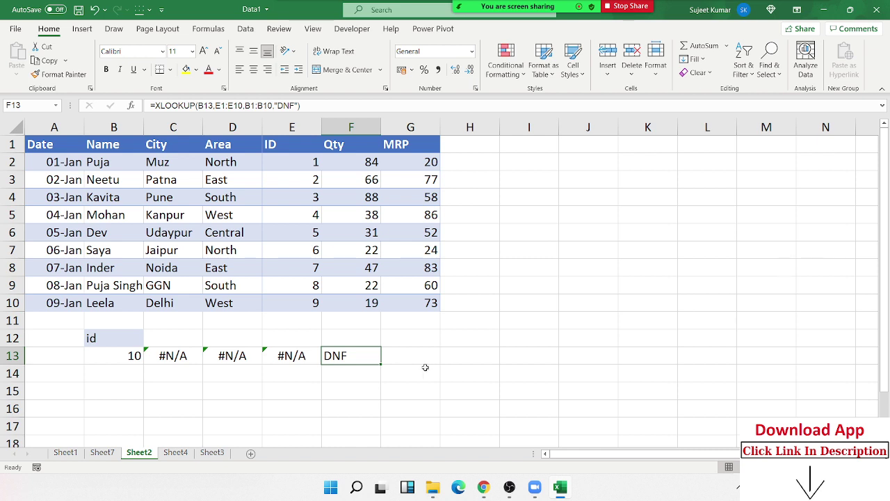
pyautogui.doubleClick(359, 355)
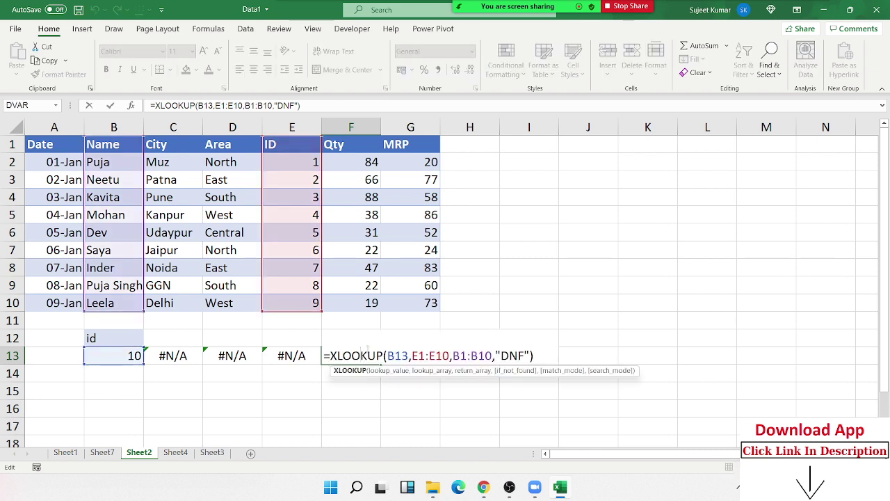
pyautogui.press('Escape')
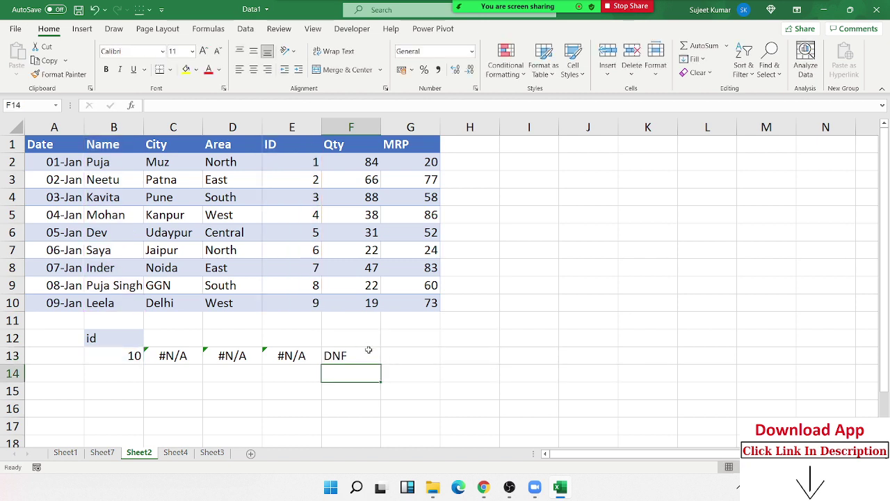
pyautogui.click(359, 354)
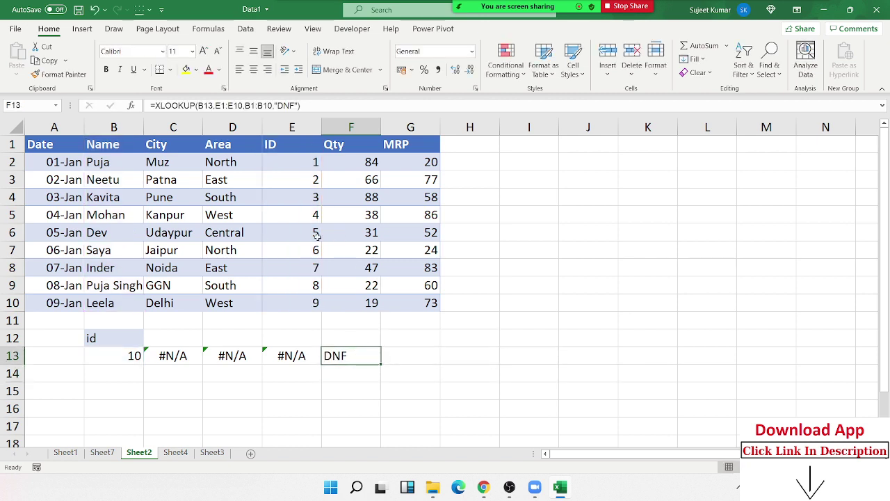
# Set B13 to 5 and change E3 to 5, giving Neetu a duplicate ID 5.
pyautogui.click(115, 355)
pyautogui.write('5')
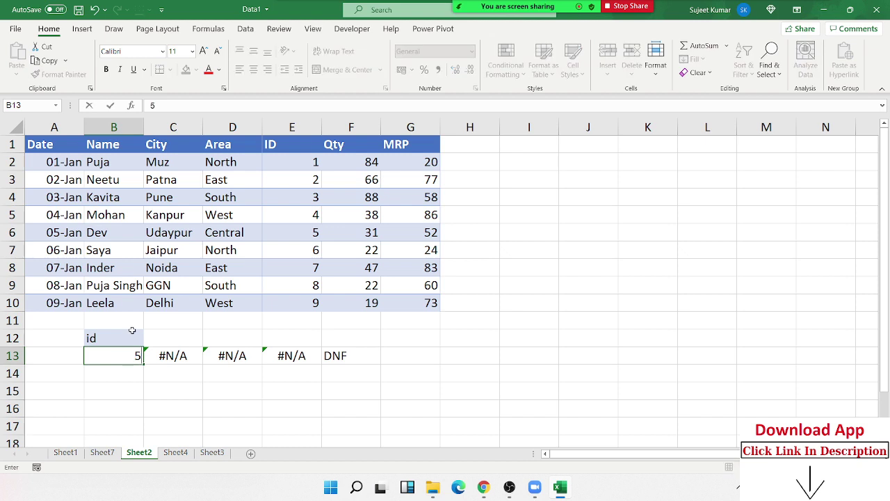
pyautogui.press('Return')
pyautogui.click(296, 176)
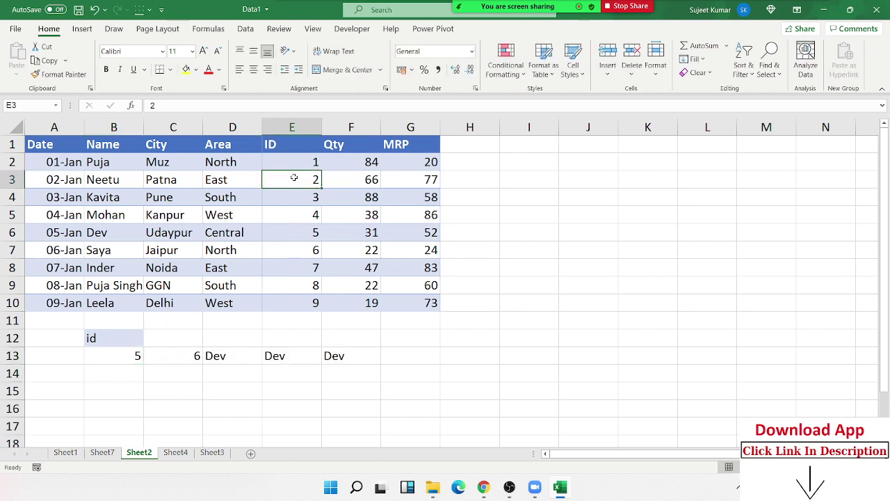
pyautogui.write('5')
pyautogui.click(317, 248)
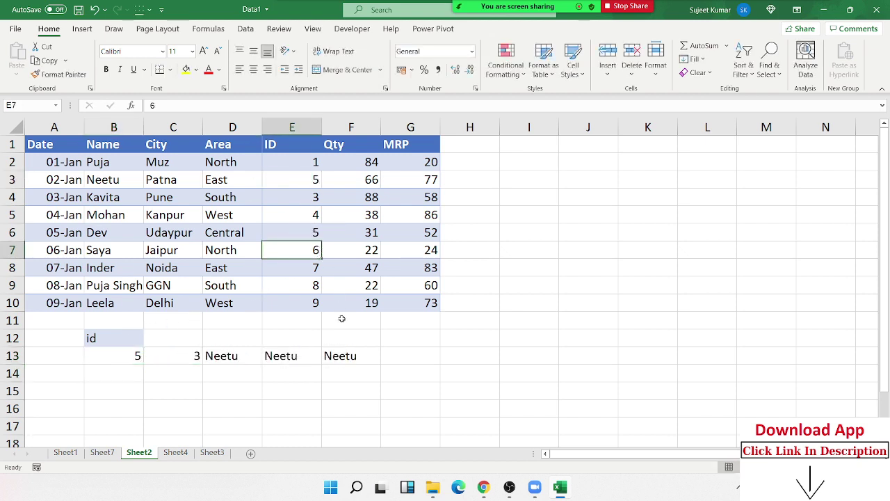
pyautogui.moveTo(312, 179); pyautogui.dragTo(128, 184)
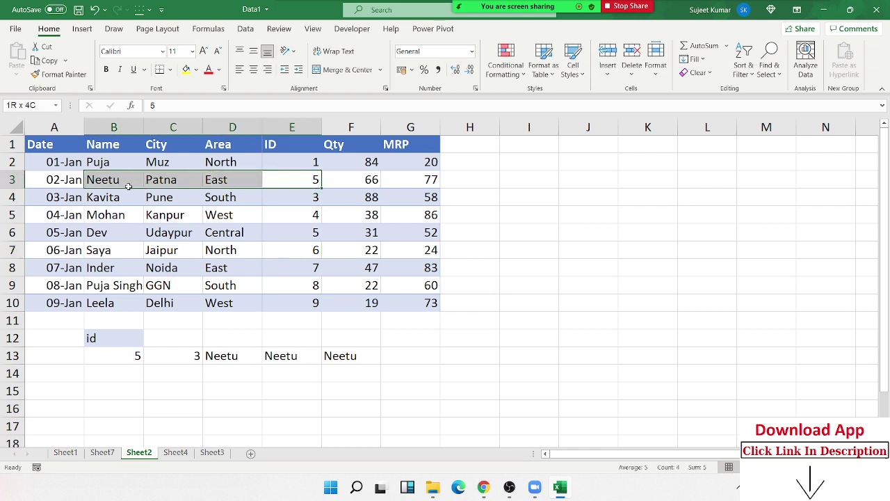
# Extend F13's XLOOKUP with match_mode 0 and search_mode -1 so it returns Dev.
pyautogui.click(362, 351)
pyautogui.doubleClick(361, 351)
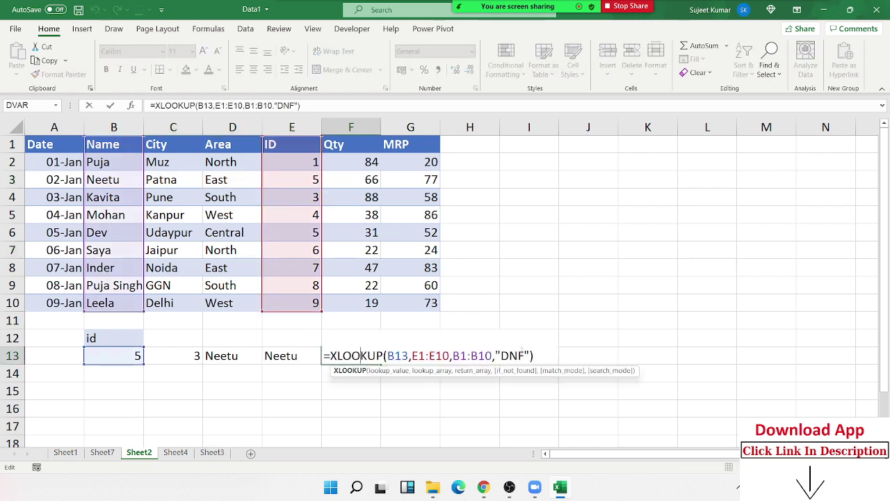
pyautogui.press('Delete')
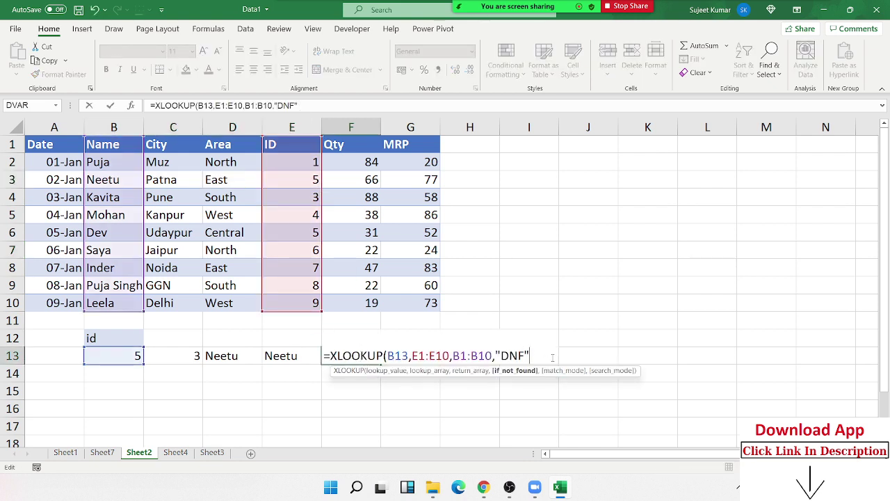
pyautogui.write(',')
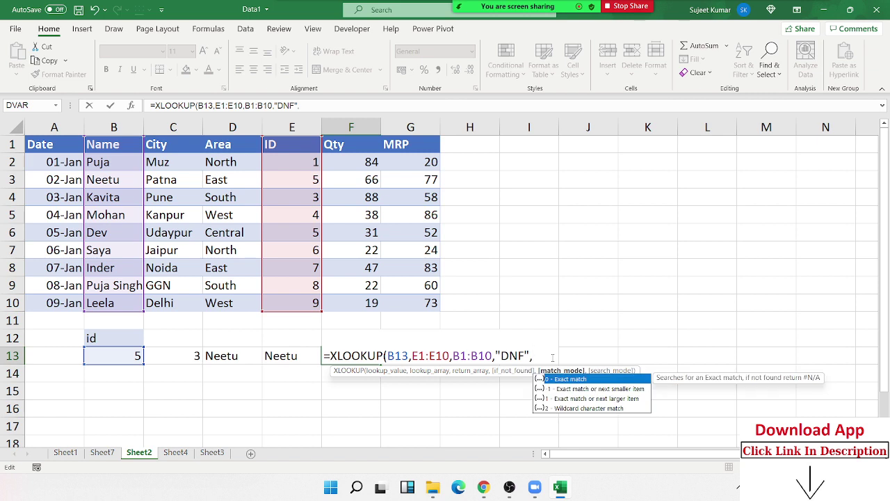
pyautogui.write('0,')
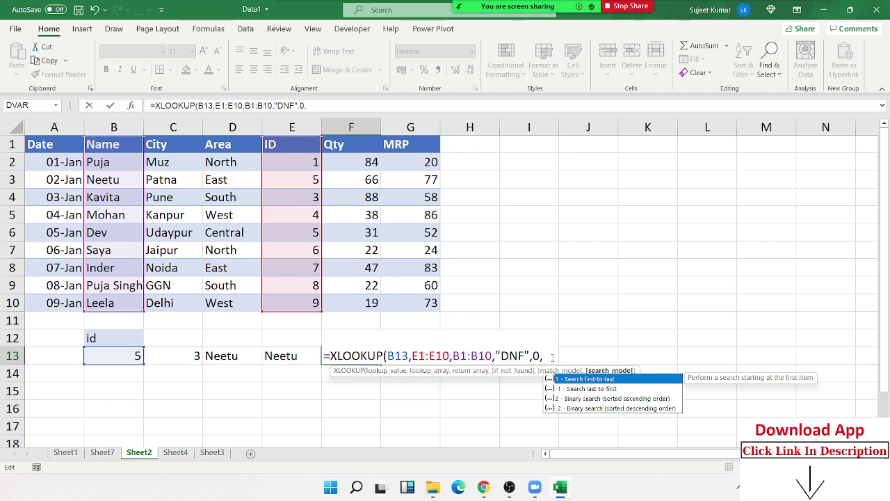
pyautogui.press('Down')
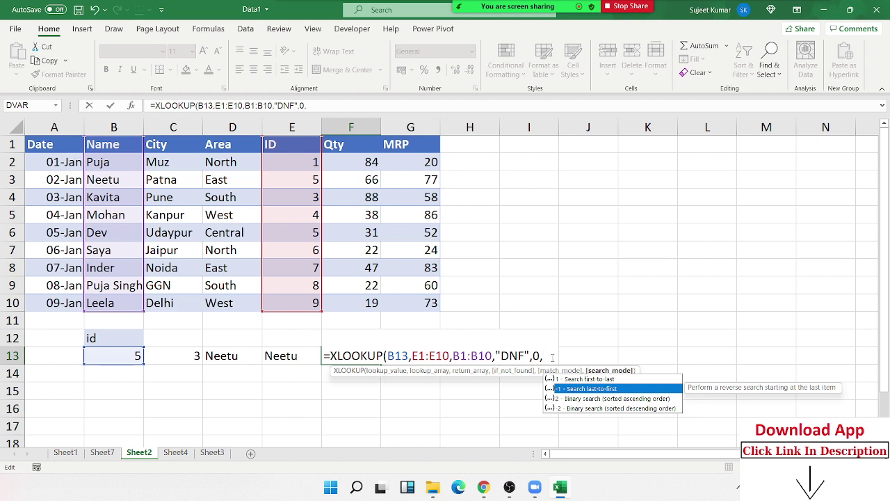
pyautogui.press('Tab')
pyautogui.press('Return')
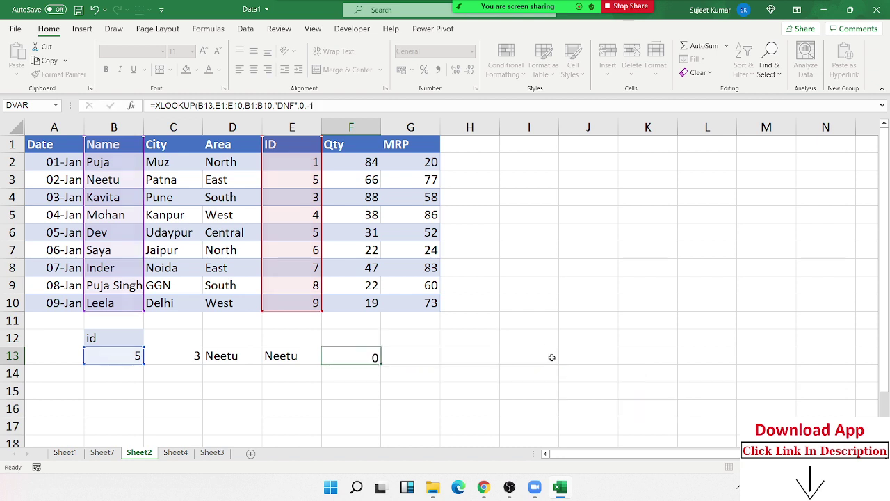
pyautogui.press('Up')
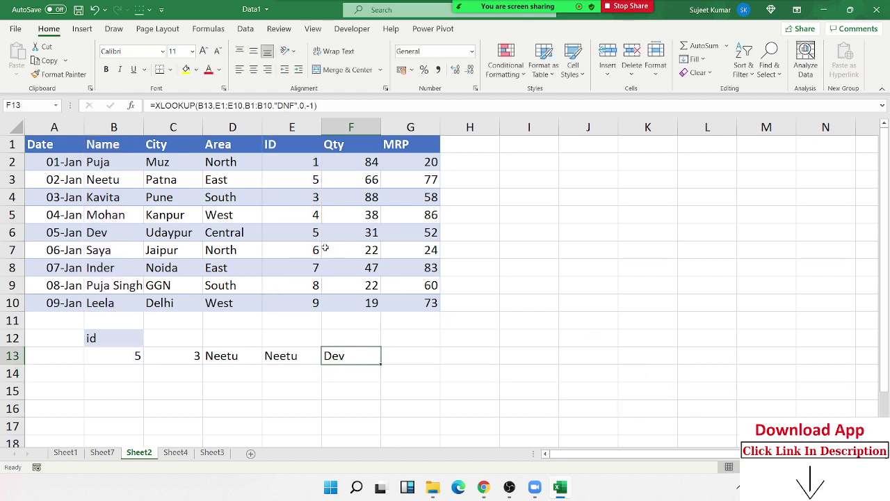
pyautogui.click(296, 235)
pyautogui.moveTo(295, 234); pyautogui.dragTo(95, 235)
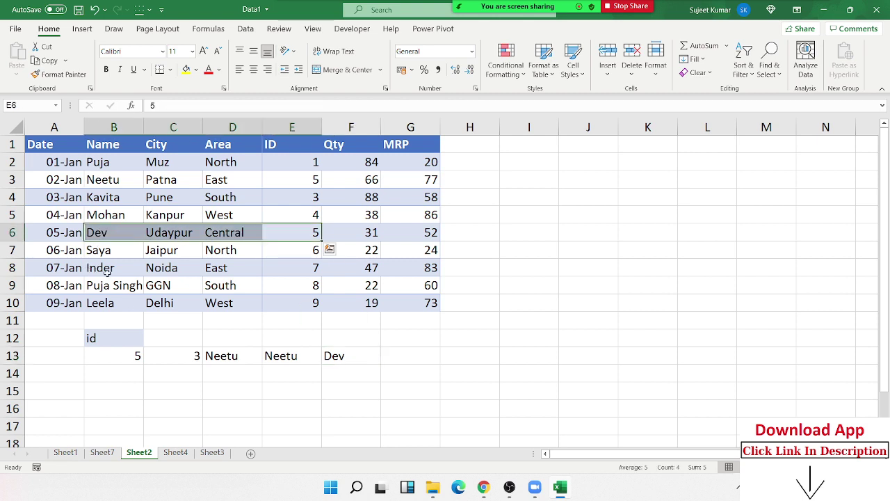
pyautogui.doubleClick(362, 357)
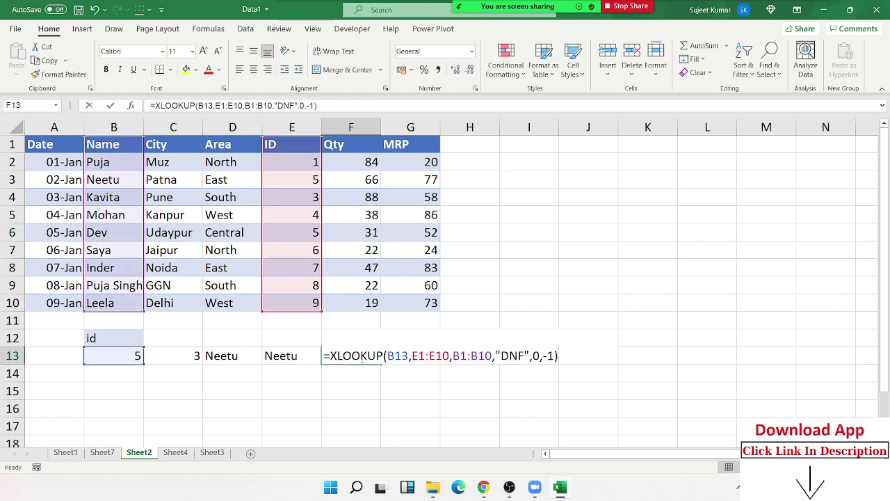
pyautogui.click(554, 356)
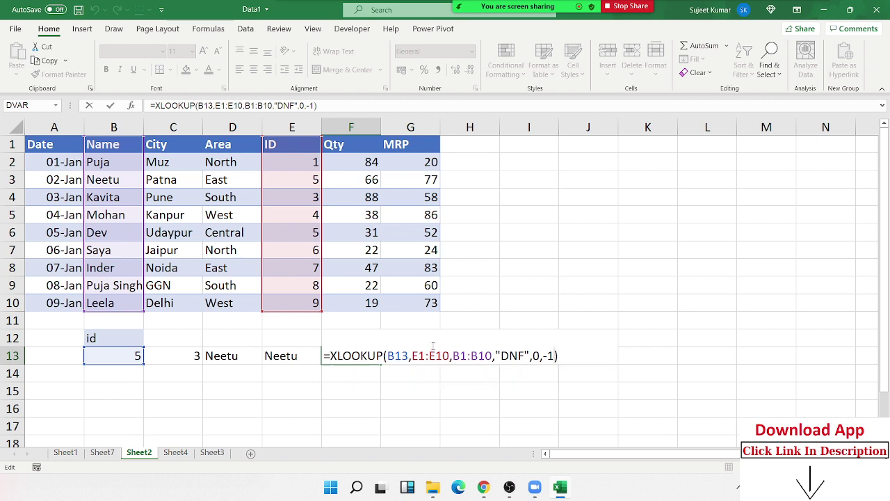
pyautogui.press('Return')
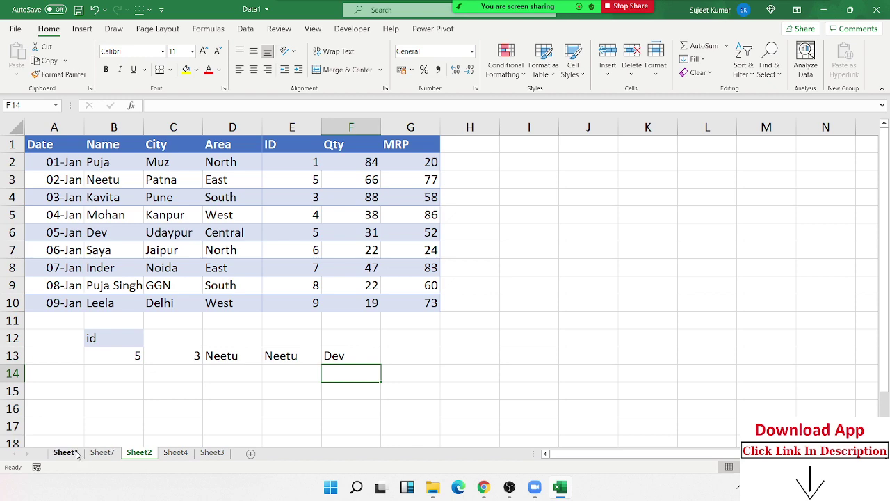
# Look through Sheet1, Sheet4 and Sheet2, ending on Sheet3's horizontal ID table.
pyautogui.click(69, 453)
pyautogui.click(176, 453)
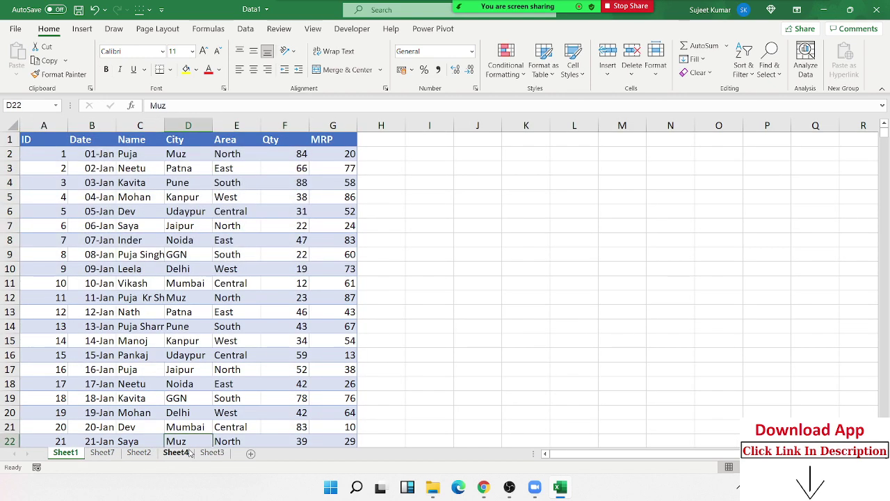
pyautogui.click(141, 455)
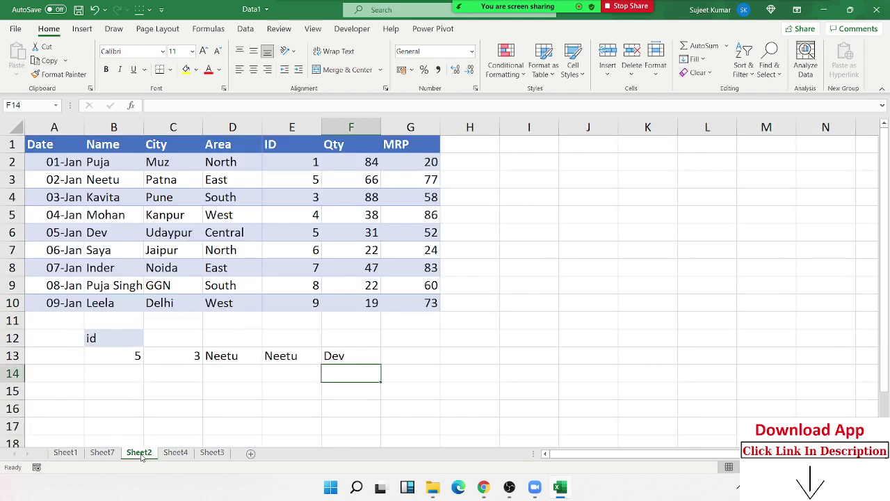
pyautogui.click(136, 357)
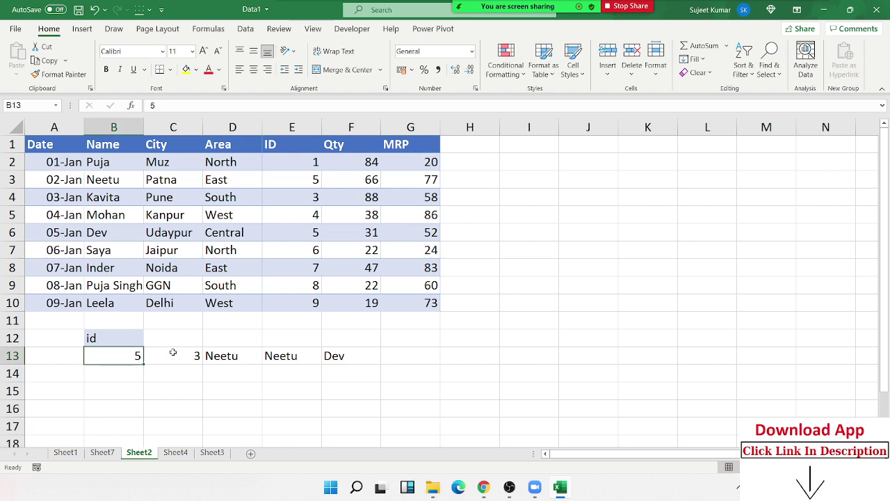
pyautogui.click(185, 456)
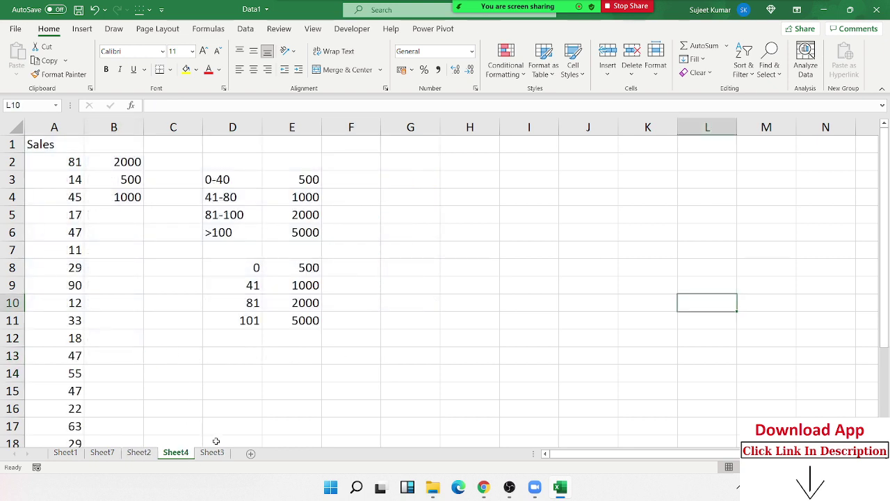
pyautogui.click(216, 457)
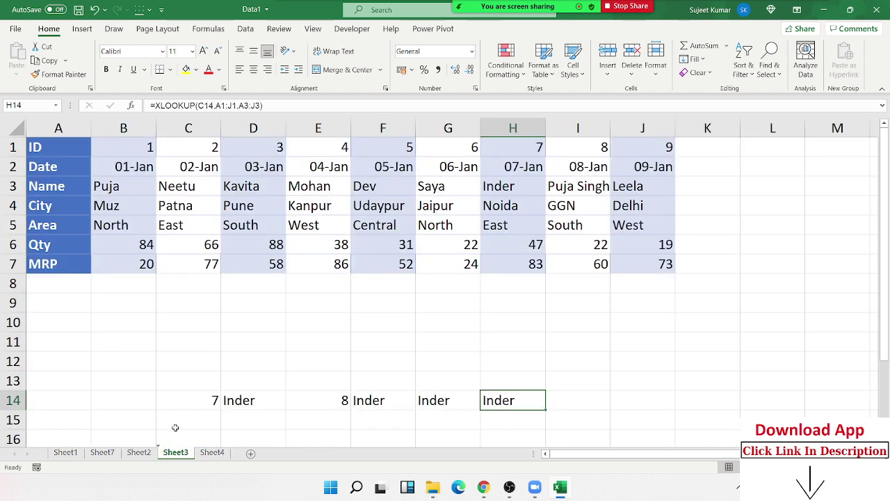
# Clear the old lookup results below the table, keeping ID 7 in C14.
pyautogui.click(158, 356)
pyautogui.moveTo(35, 147); pyautogui.dragTo(50, 297)
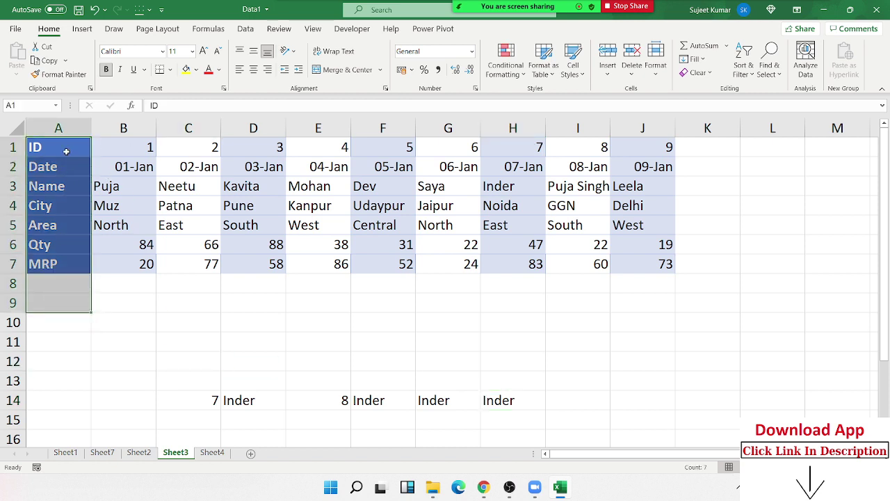
pyautogui.moveTo(55, 146); pyautogui.dragTo(448, 147)
pyautogui.moveTo(249, 336); pyautogui.dragTo(495, 423)
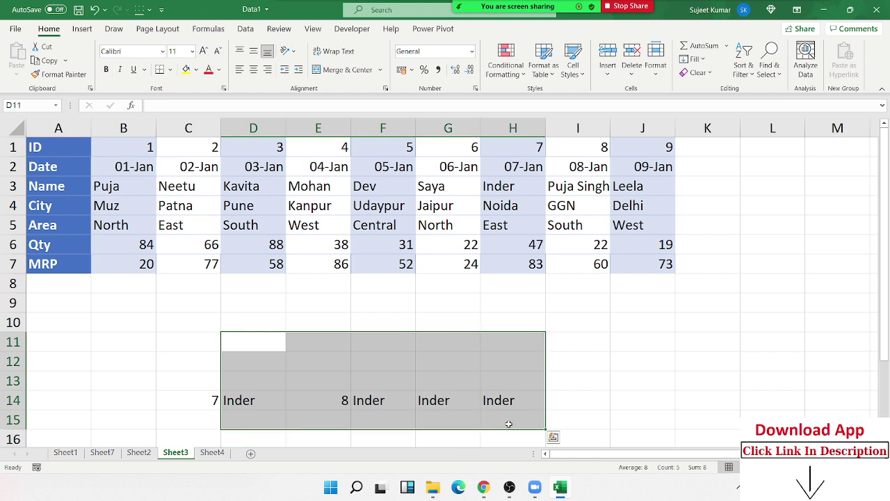
pyautogui.click(191, 386)
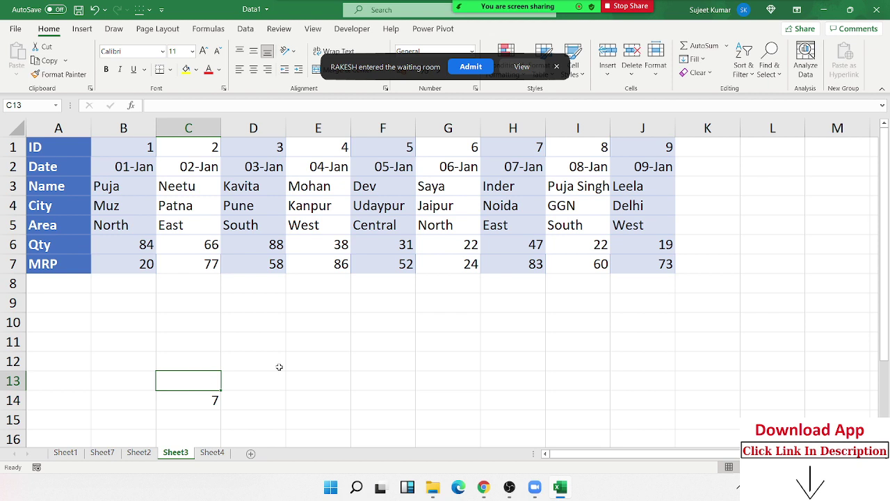
pyautogui.click(473, 67)
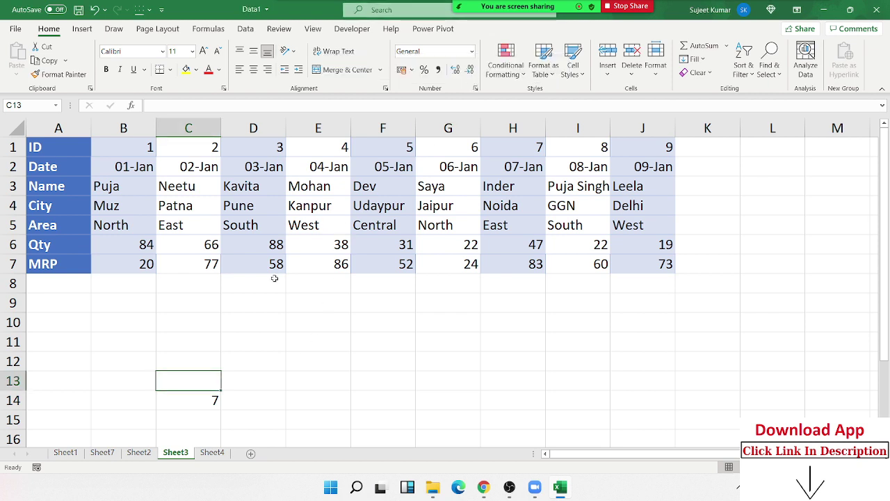
pyautogui.click(208, 405)
pyautogui.click(252, 403)
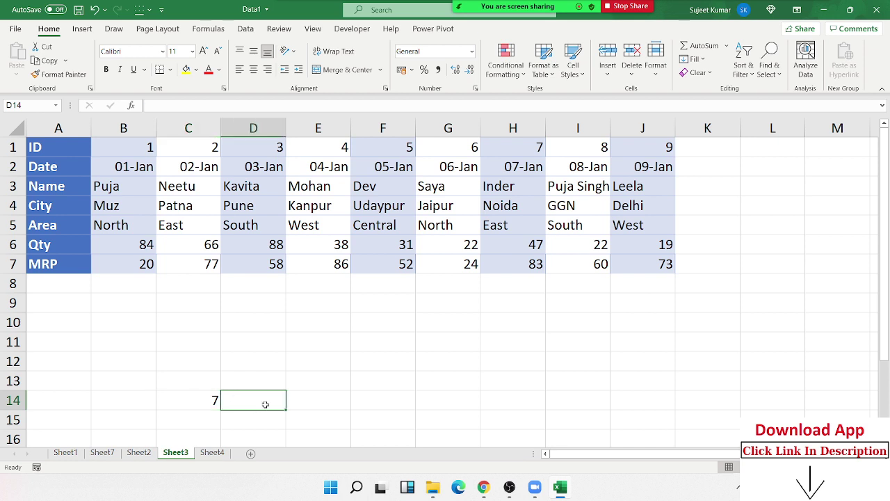
# Enter =HLOOKUP(C14,1:7,3,0) in D14, returning Inder for ID 7.
pyautogui.write('=hlo')
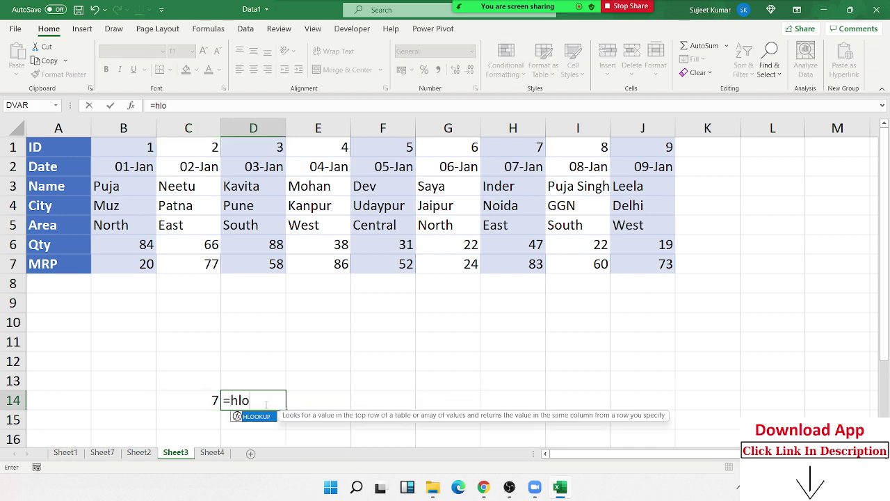
pyautogui.press('Tab')
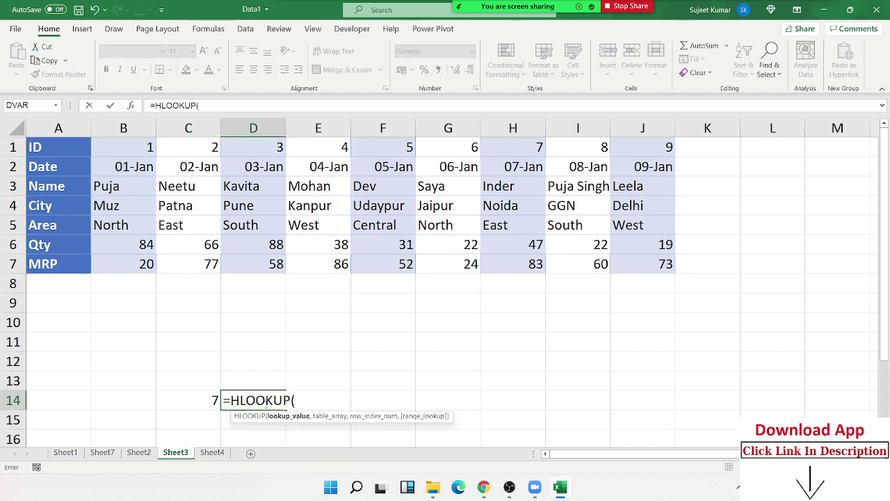
pyautogui.click(187, 400)
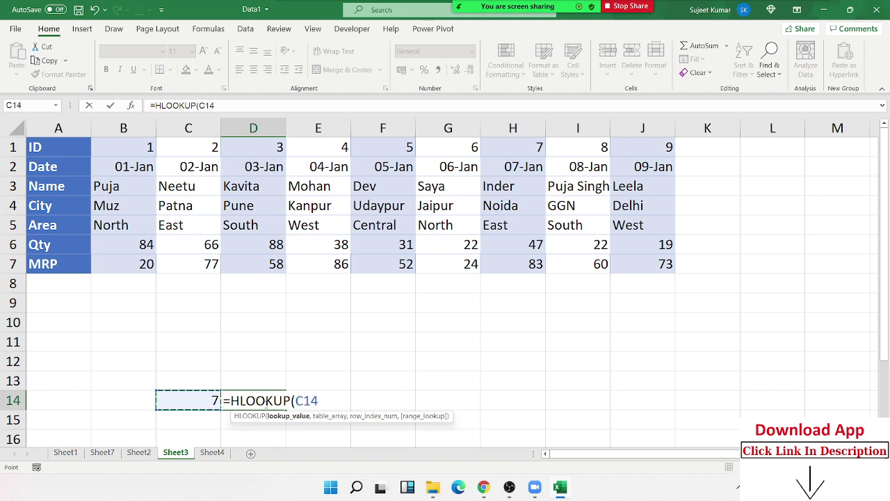
pyautogui.write(',')
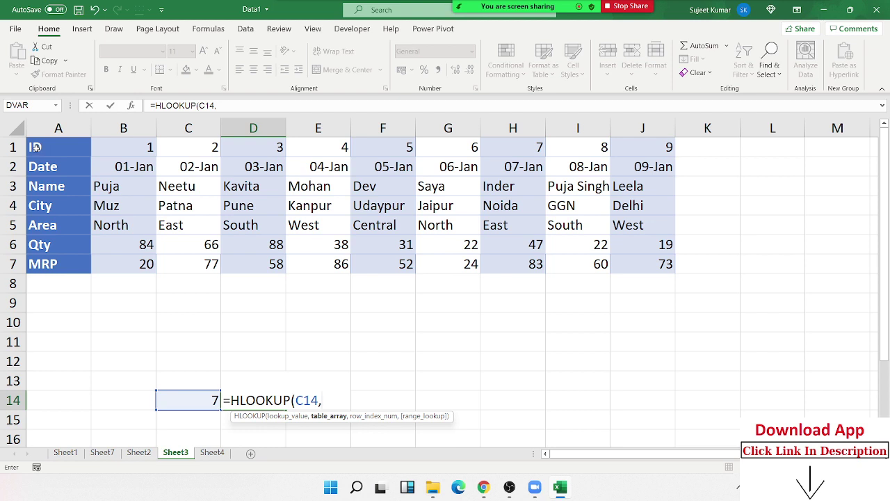
pyautogui.moveTo(13, 147); pyautogui.dragTo(5, 264)
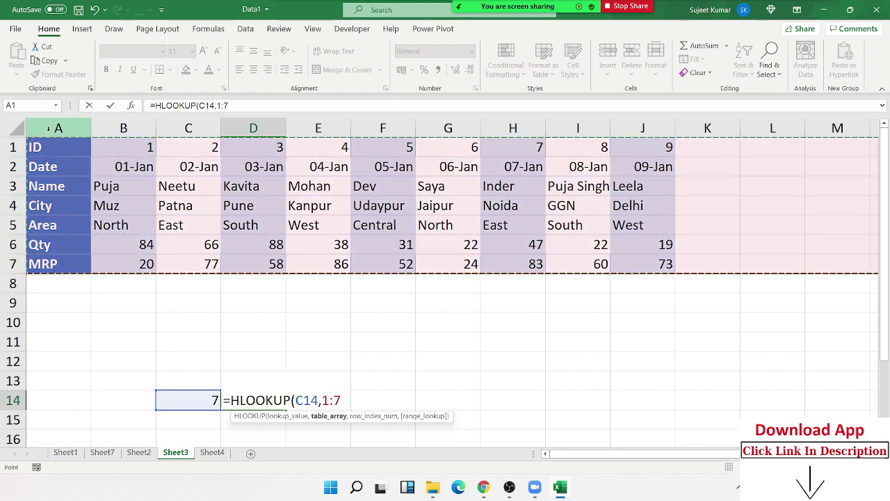
pyautogui.click(14, 148)
pyautogui.moveTo(14, 173); pyautogui.dragTo(13, 264)
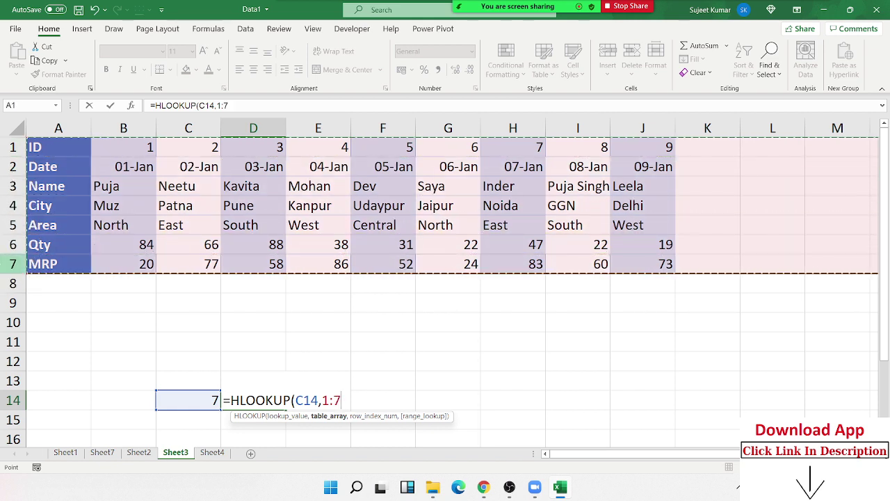
pyautogui.write(',')
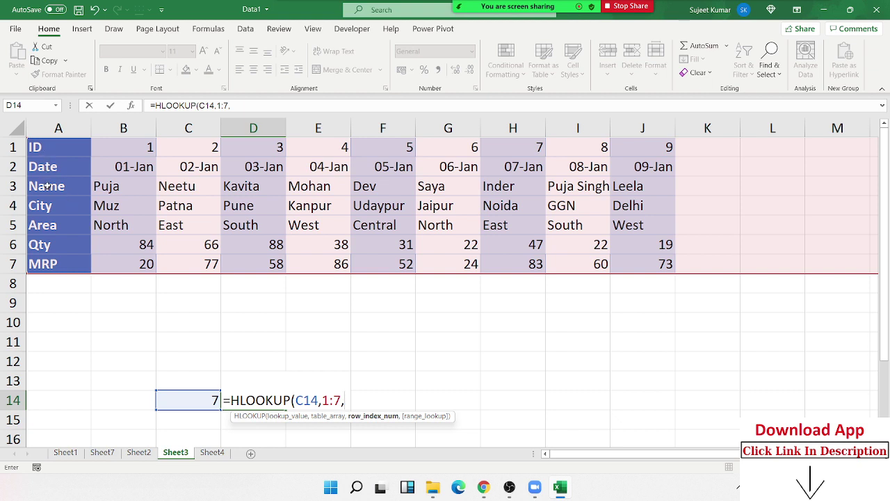
pyautogui.write('3,0')
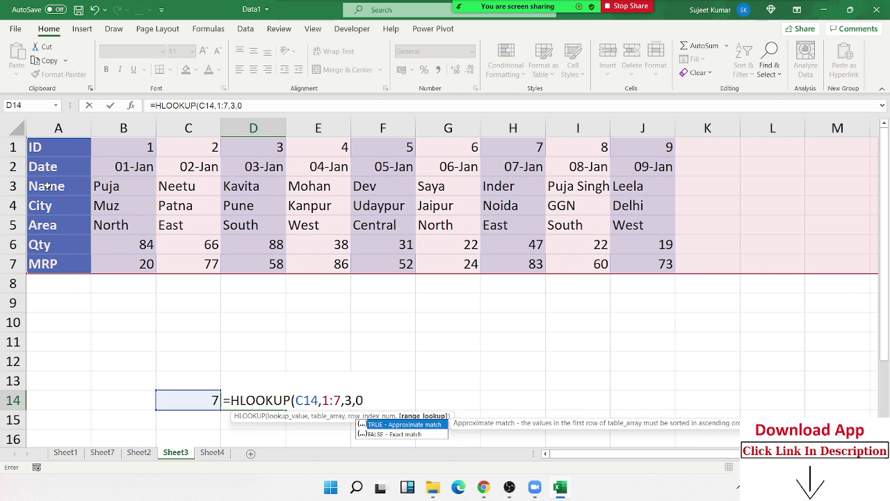
pyautogui.press('Return')
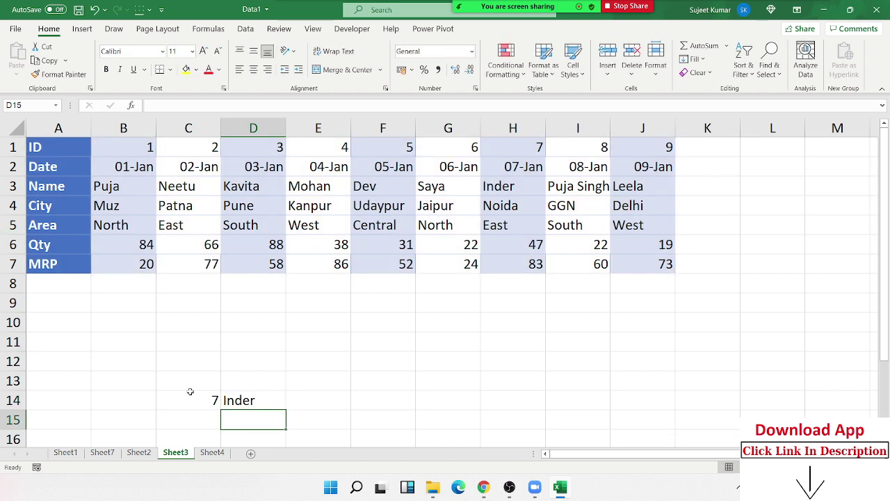
pyautogui.click(244, 402)
# Allow a meeting participant to record local files from the participants list.
pyautogui.moveTo(579, 4)
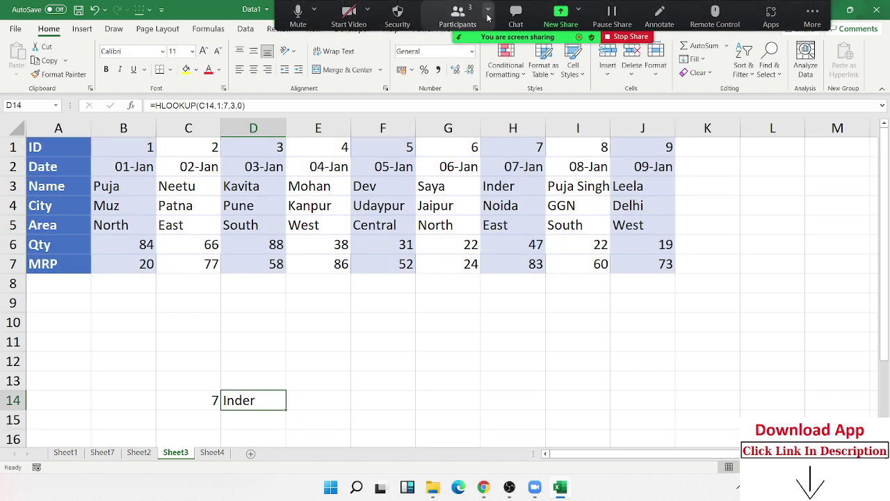
pyautogui.click(475, 19)
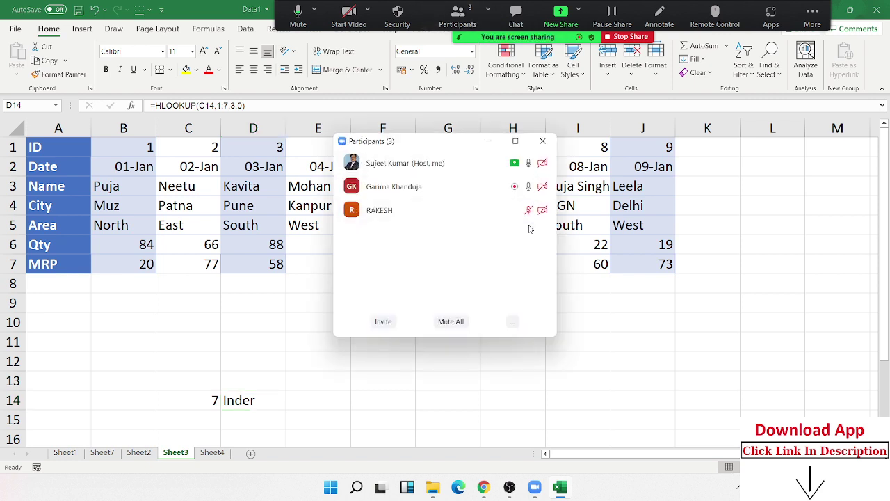
pyautogui.click(530, 210)
pyautogui.click(600, 298)
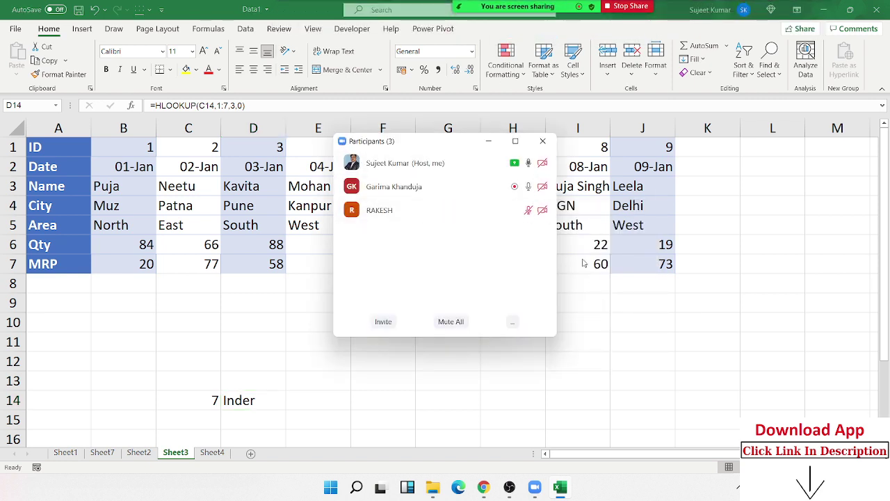
pyautogui.click(542, 141)
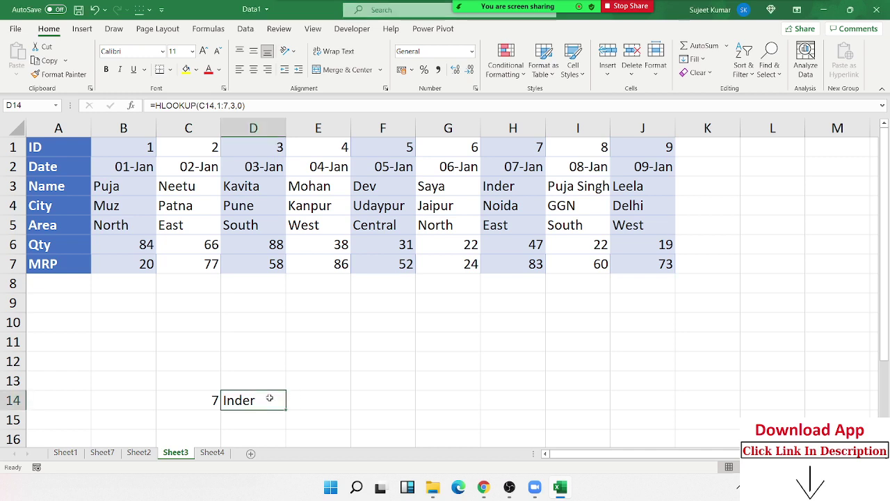
# Enter =MATCH(C14,A1:J1,0) in E14, returning position 8.
pyautogui.click(292, 399)
pyautogui.write('=m')
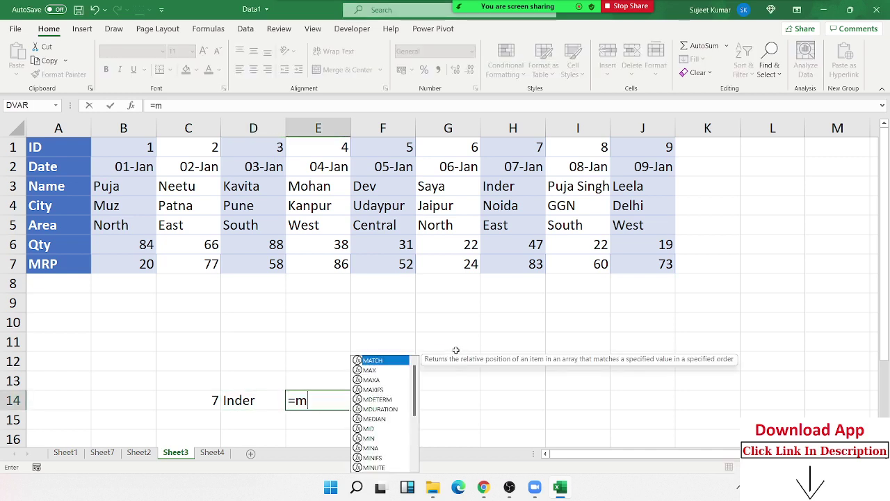
pyautogui.write('a')
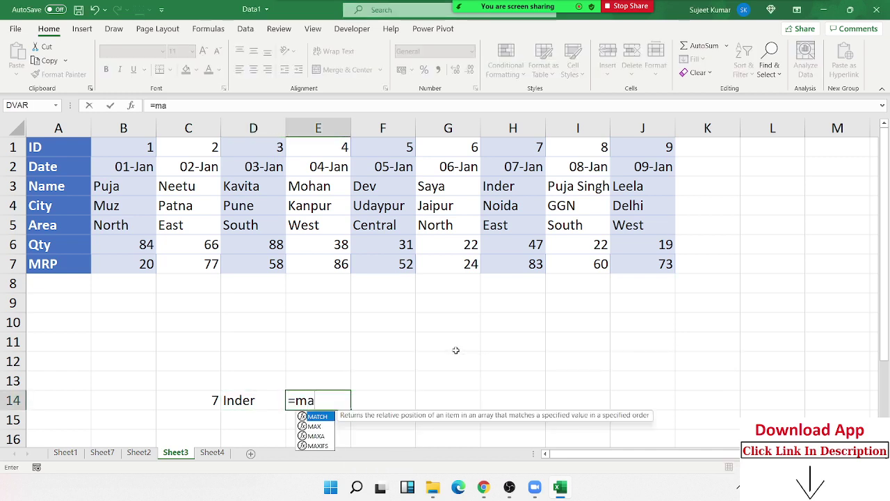
pyautogui.press('Tab')
pyautogui.press('Left')
pyautogui.press('Left')
pyautogui.write(',')
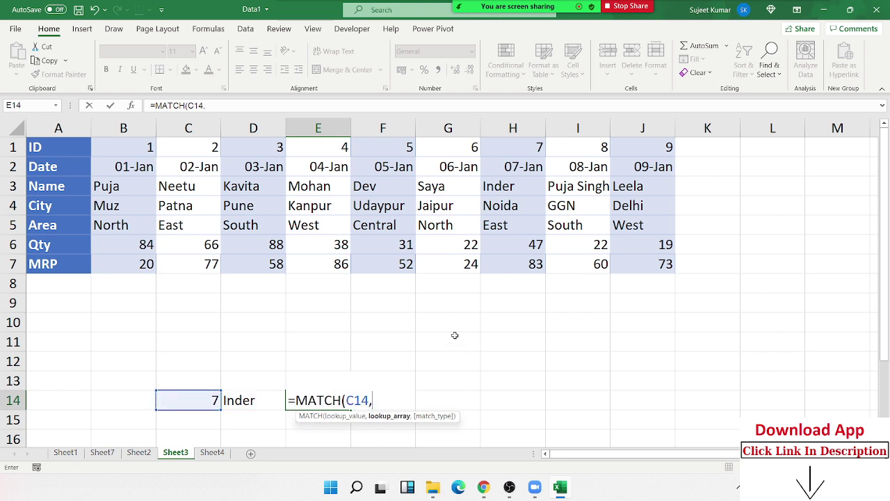
pyautogui.moveTo(56, 153); pyautogui.dragTo(636, 130)
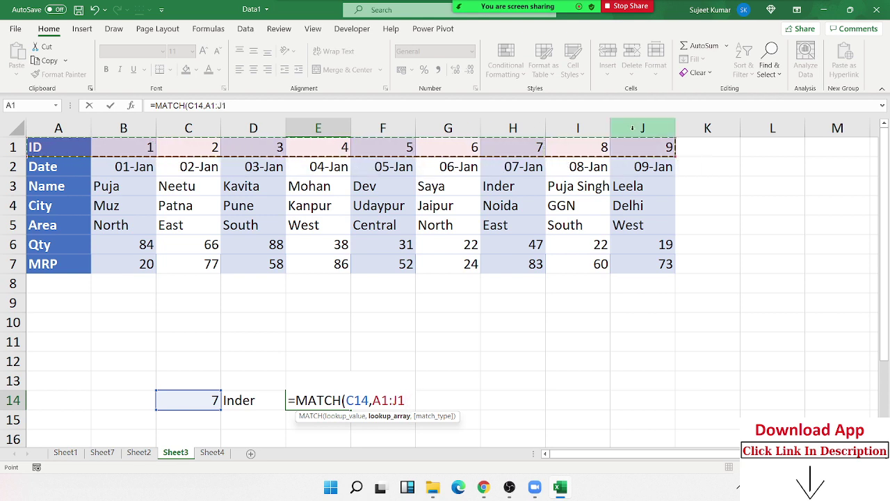
pyautogui.write(',')
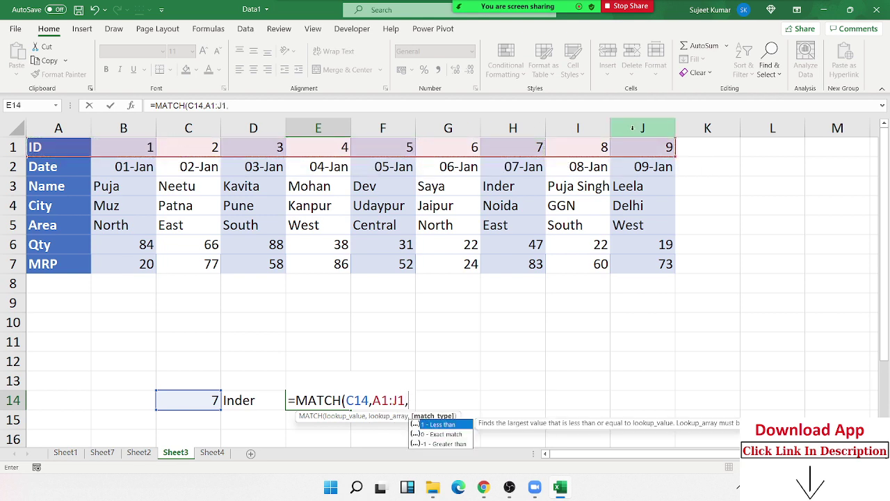
pyautogui.write('0')
pyautogui.press('Return')
pyautogui.press('Up')
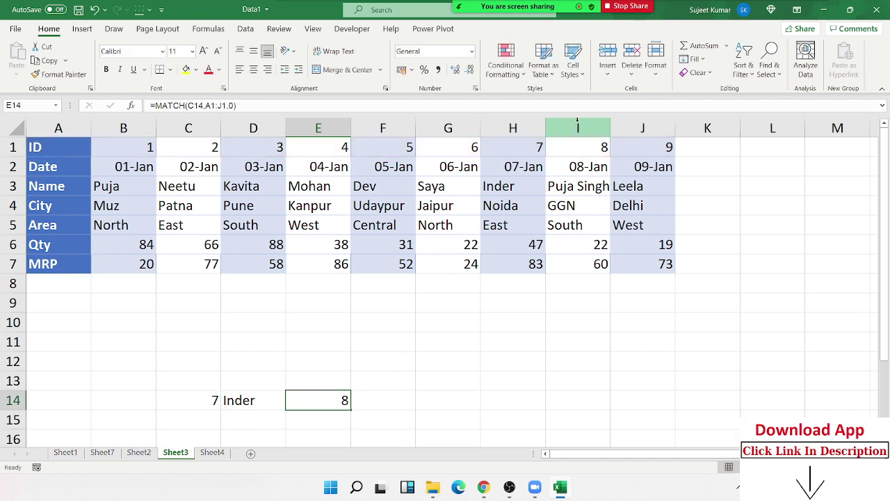
# Highlight the IDs in row 1 up to ID 7 to verify position 8.
pyautogui.click(595, 150)
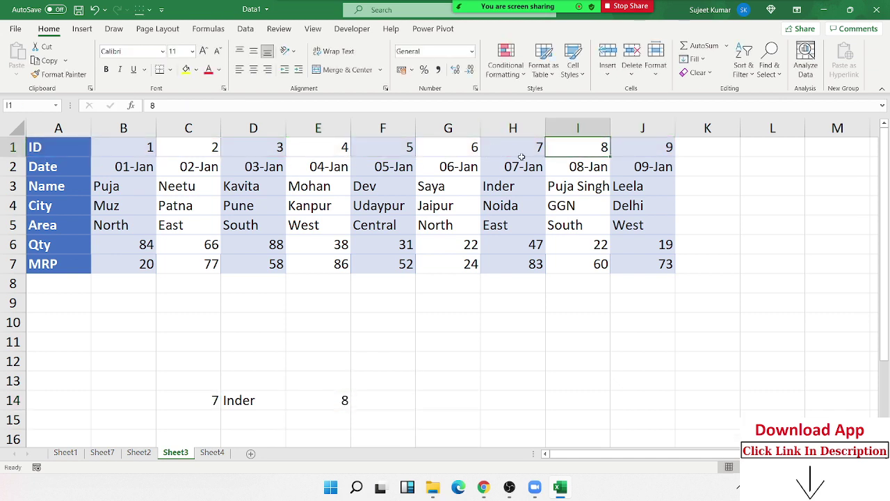
pyautogui.moveTo(522, 156); pyautogui.dragTo(146, 167)
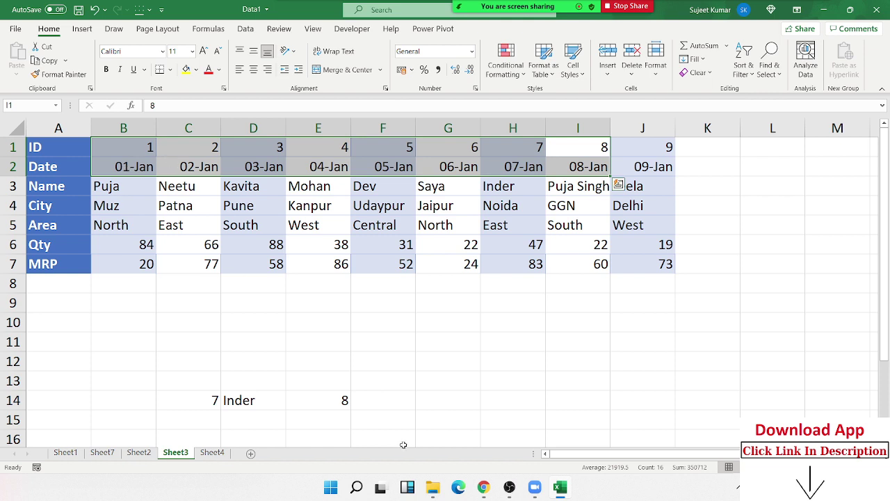
pyautogui.click(381, 394)
# Enter =INDEX(A1:J7,3,E14) in F14, returning Inder.
pyautogui.write('=i')
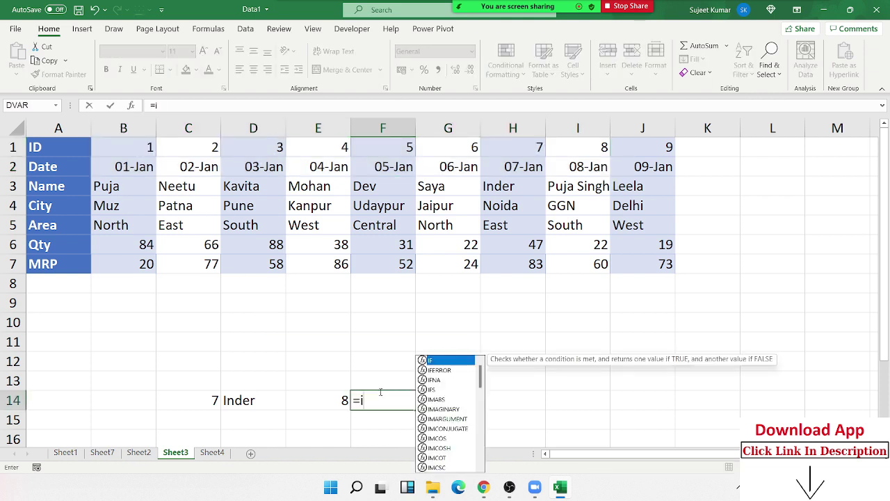
pyautogui.write('nd')
pyautogui.press('Tab')
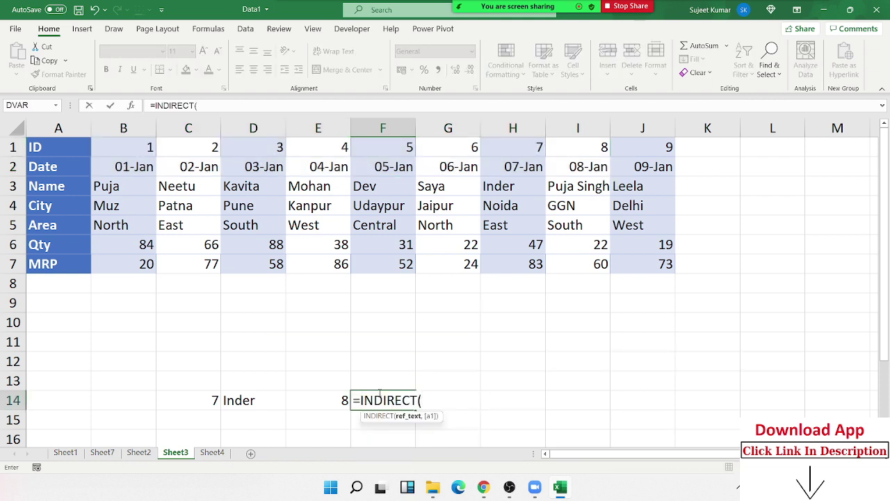
pyautogui.press('Escape')
pyautogui.write('=ind')
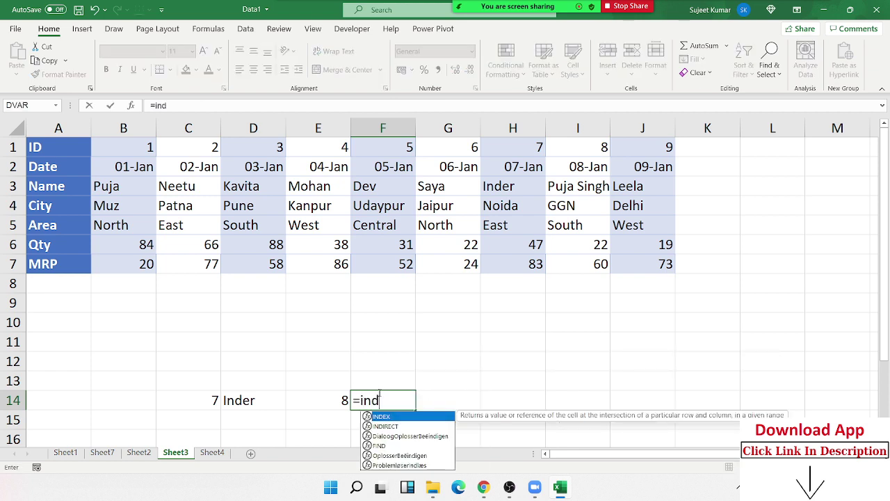
pyautogui.press('Tab')
pyautogui.moveTo(69, 149); pyautogui.dragTo(672, 267)
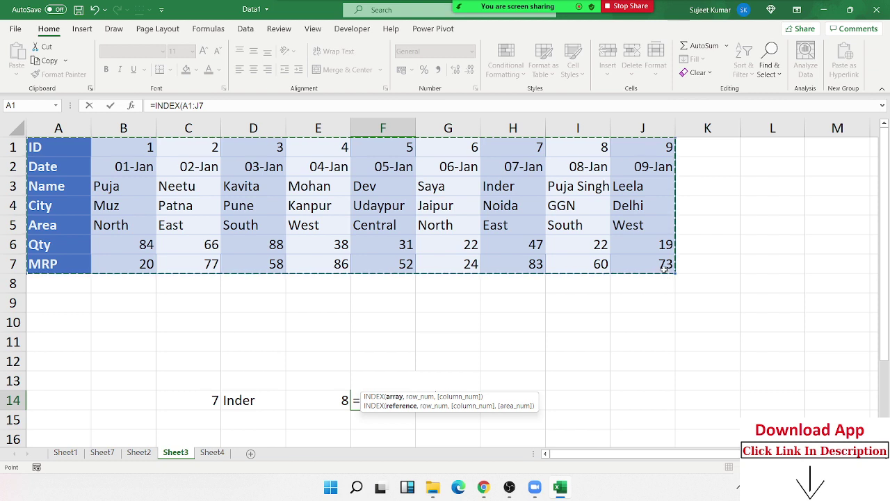
pyautogui.write(',')
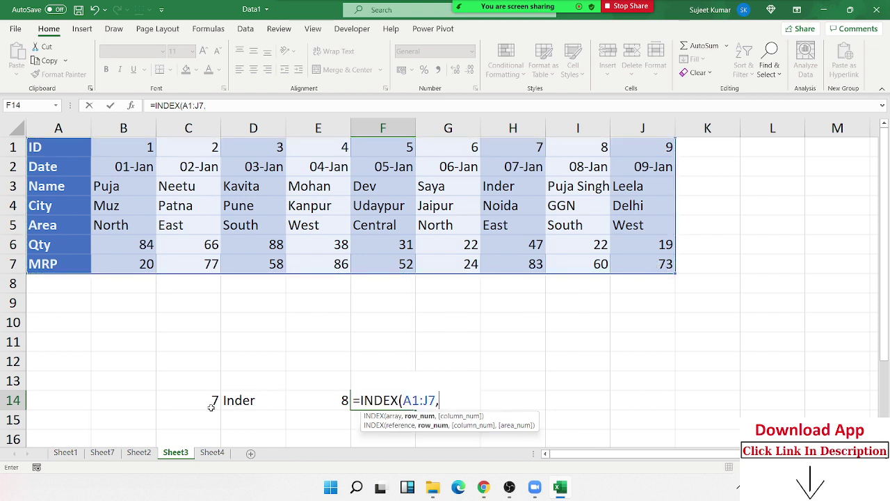
pyautogui.click(315, 404)
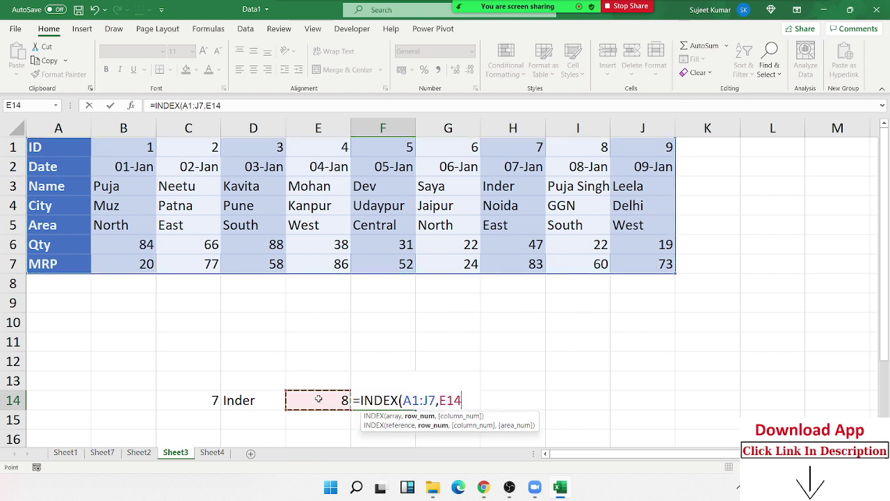
pyautogui.press('BackSpace')
pyautogui.press('BackSpace')
pyautogui.press('BackSpace')
pyautogui.write('3,')
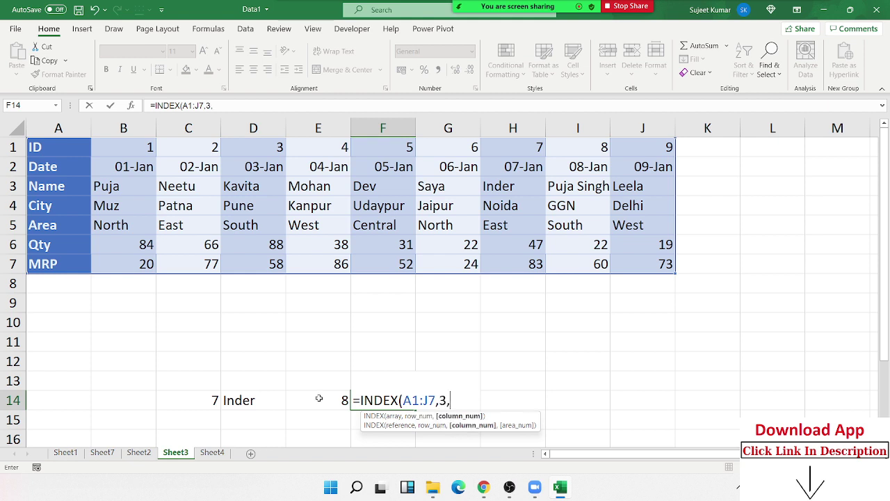
pyautogui.click(326, 403)
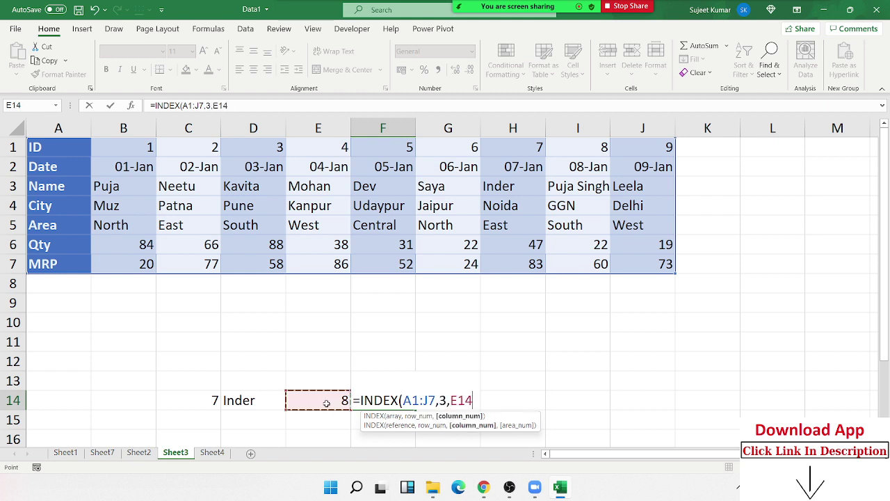
pyautogui.press('Return')
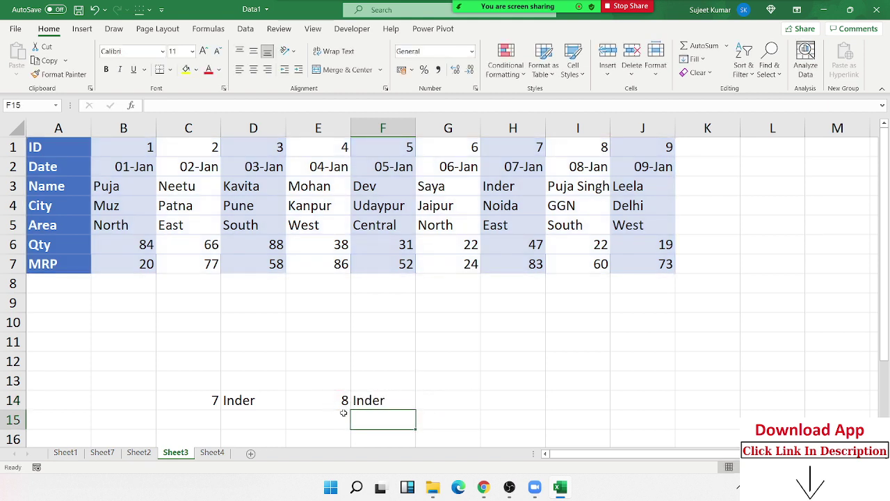
# Enter =OFFSET(A1,2,E14-1) in G14, returning Inder.
pyautogui.click(407, 400)
pyautogui.click(447, 404)
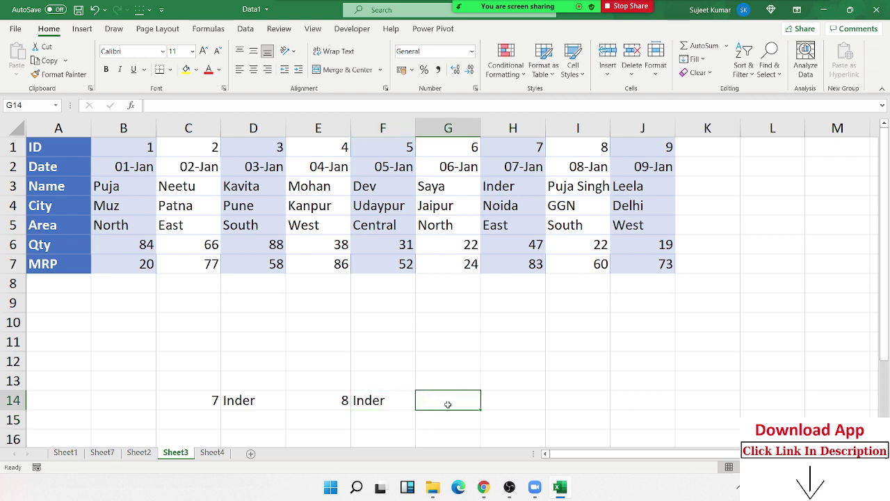
pyautogui.write('=of')
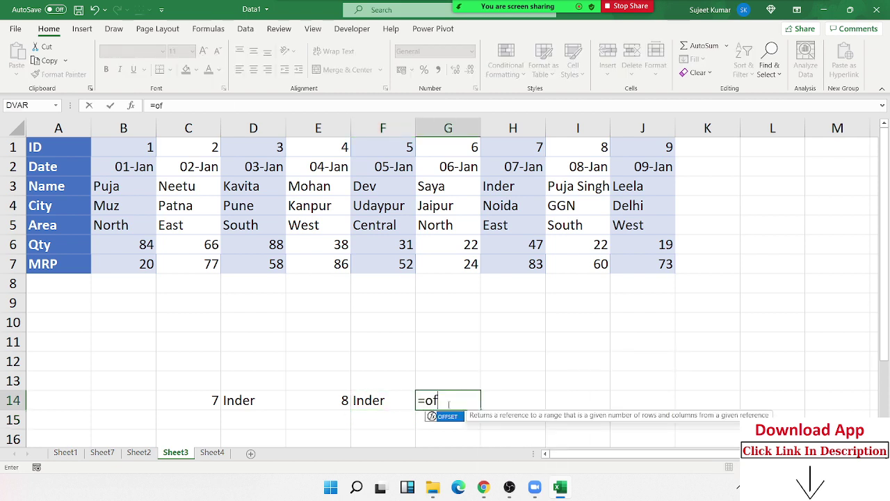
pyautogui.write('f')
pyautogui.press('Tab')
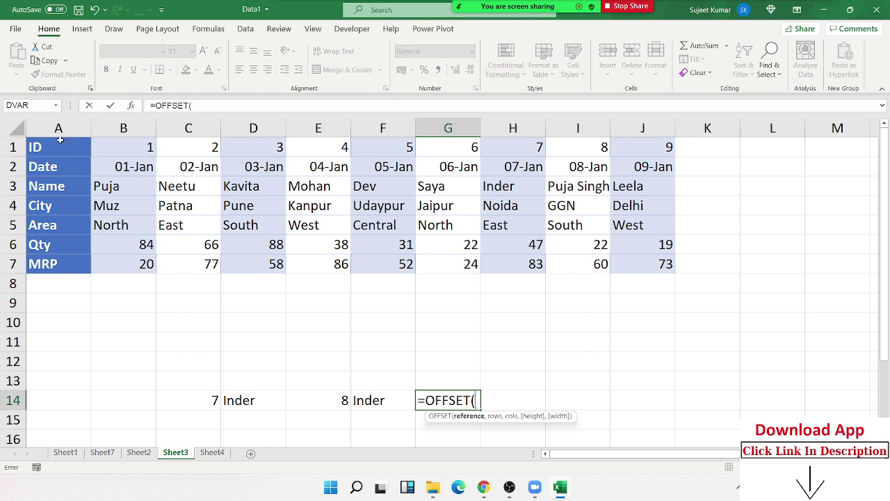
pyautogui.click(60, 145)
pyautogui.write(',')
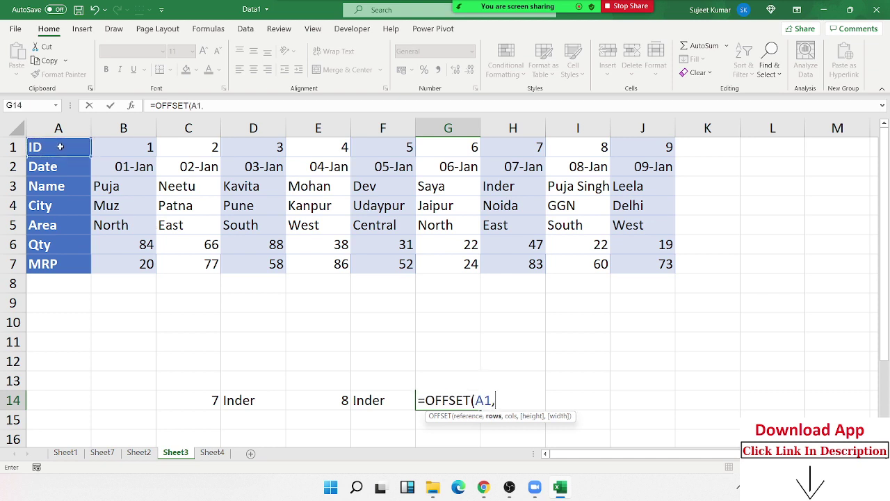
pyautogui.write('2,')
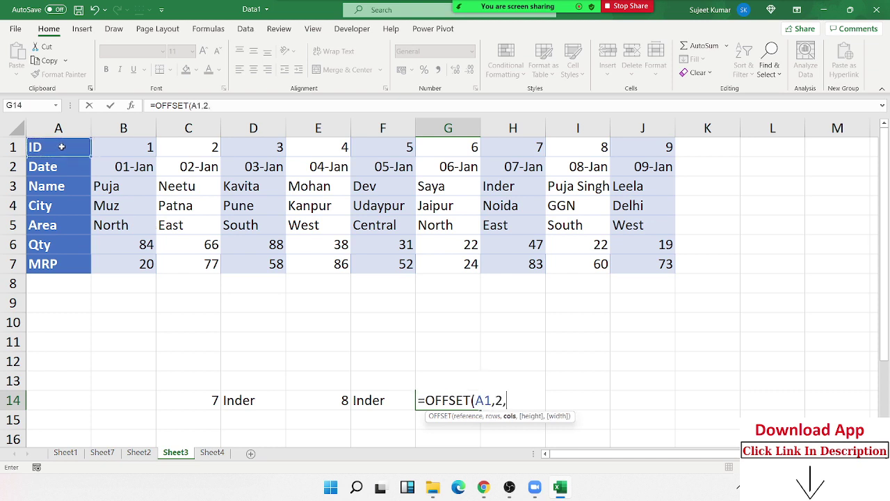
pyautogui.click(314, 391)
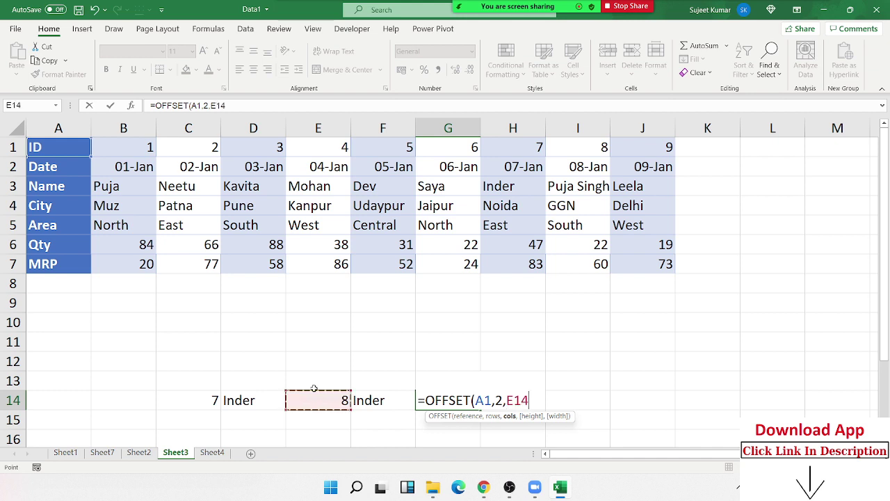
pyautogui.write('-1')
pyautogui.press('Return')
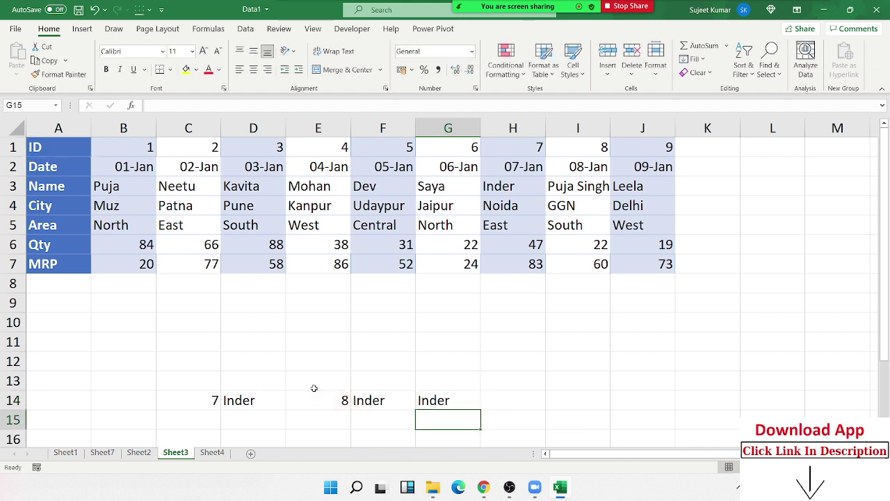
# Compare the OFFSET, INDEX and MATCH formulas in G14, F14 and E14.
pyautogui.press('Up')
pyautogui.press('Left')
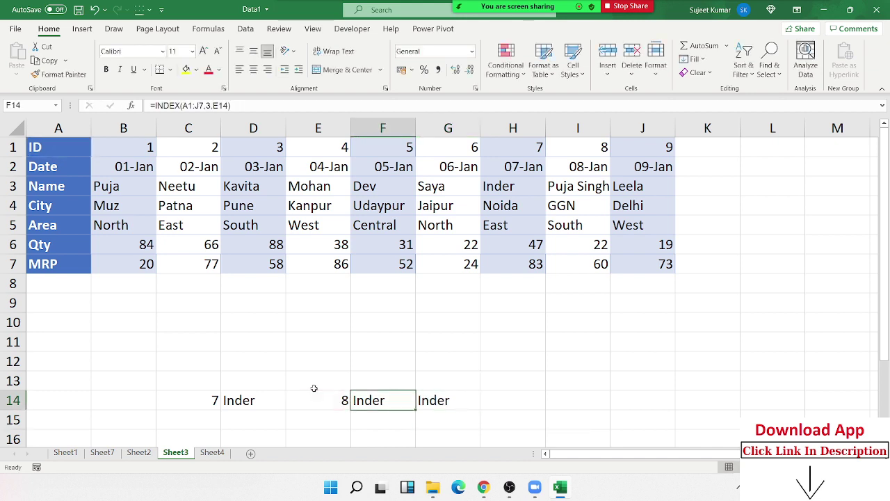
pyautogui.press('Left')
pyautogui.press('Right')
# Enter ID 5 in C11 and the heading 'Name' in D10.
pyautogui.press('Up')
pyautogui.press('Up')
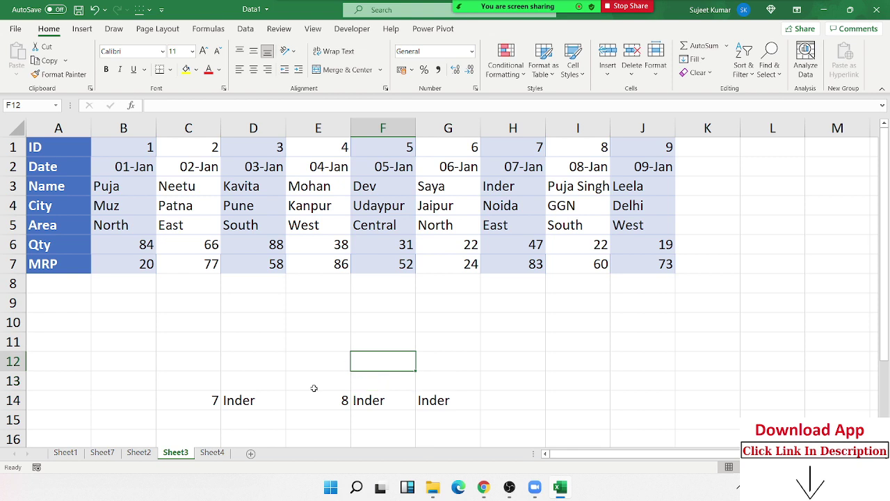
pyautogui.press('Left')
pyautogui.press('Left')
pyautogui.press('Left')
pyautogui.press('Up')
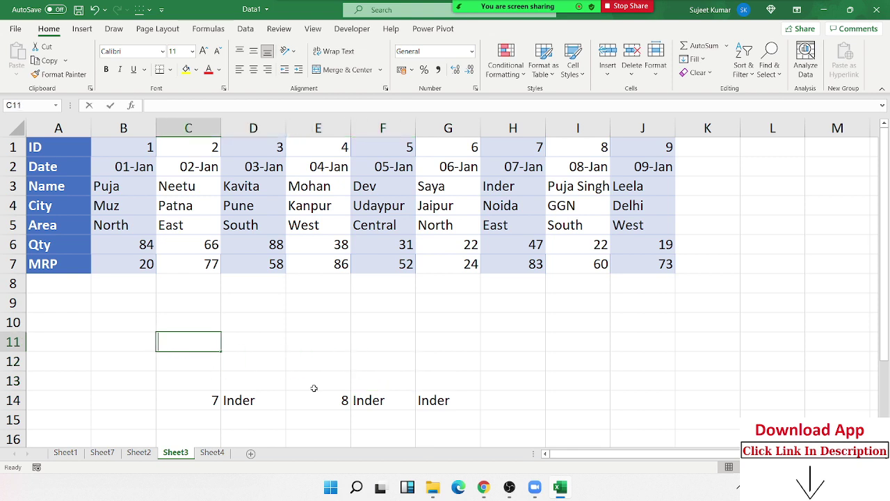
pyautogui.write('5')
pyautogui.press('Tab')
pyautogui.write('=')
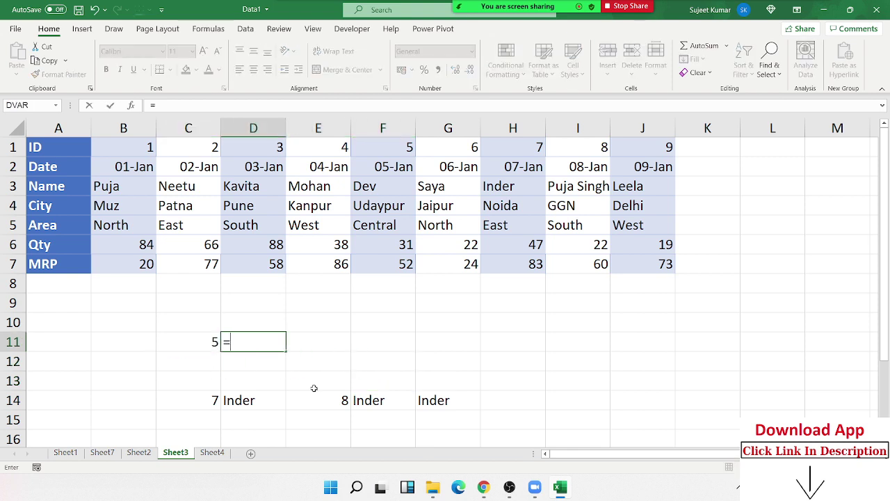
pyautogui.press('BackSpace')
pyautogui.press('Up')
pyautogui.write('Na')
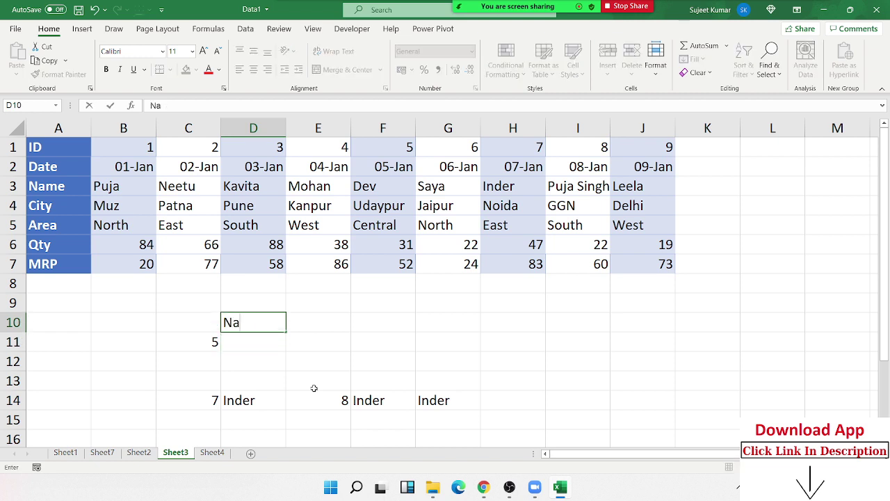
pyautogui.write('me')
pyautogui.press('Return')
# Enter =XLOOKUP(C11,A1:J1,A3:J3) in D11, returning Dev.
pyautogui.write('=x')
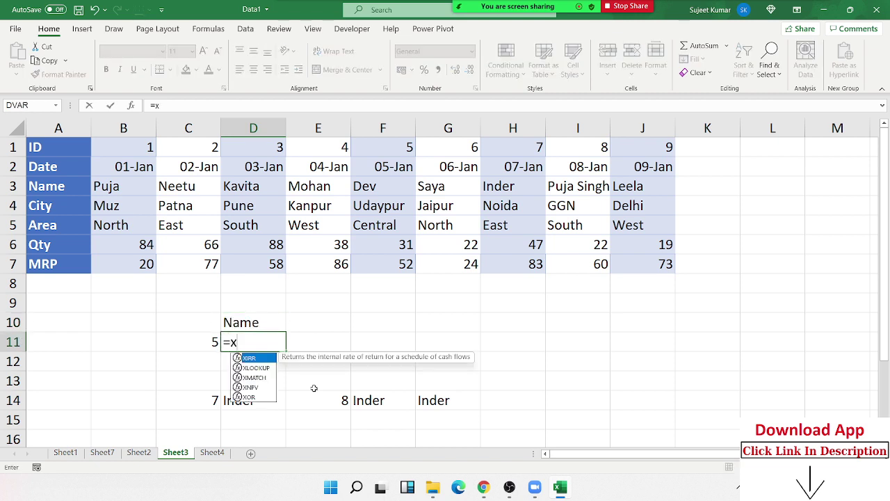
pyautogui.write('l')
pyautogui.press('Tab')
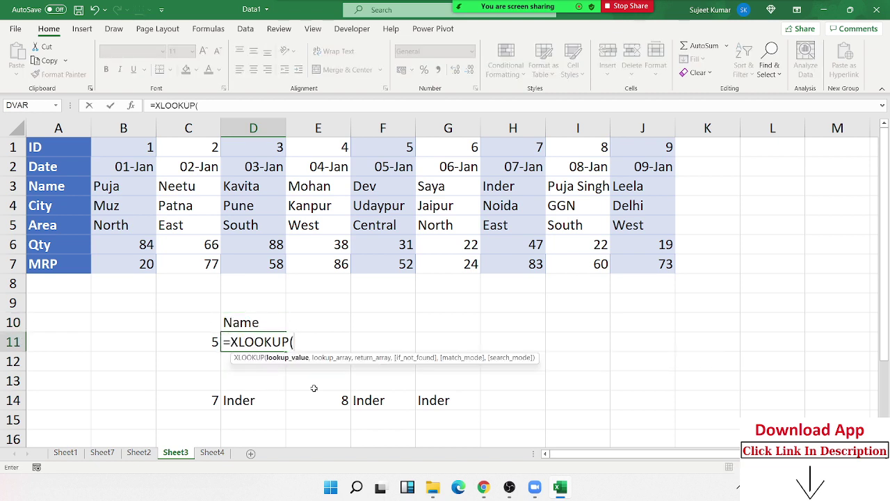
pyautogui.press('Left')
pyautogui.write(',')
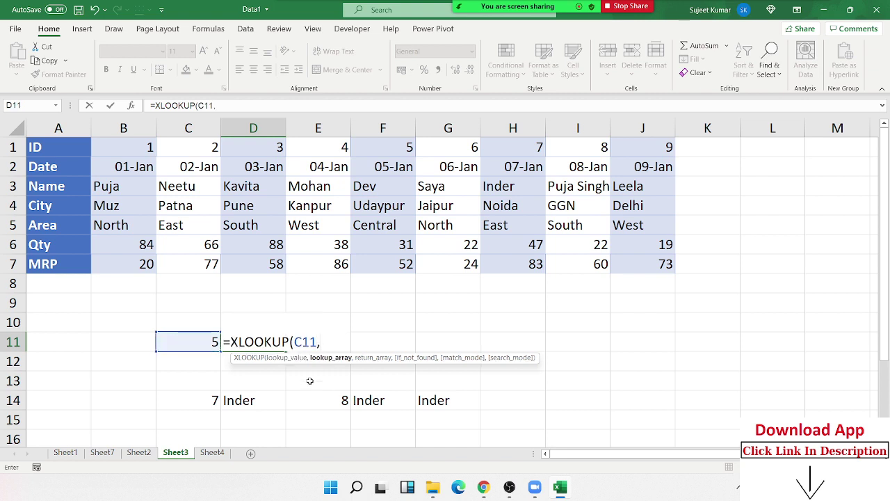
pyautogui.moveTo(55, 147); pyautogui.dragTo(659, 105)
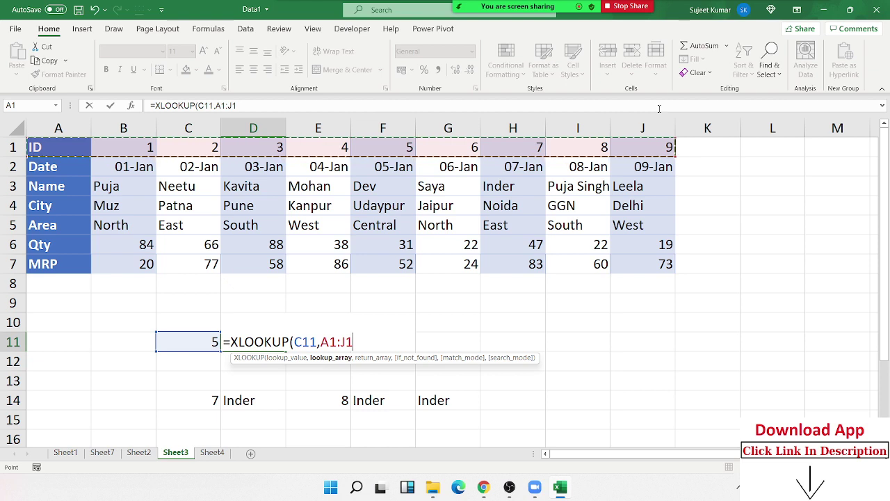
pyautogui.write(',')
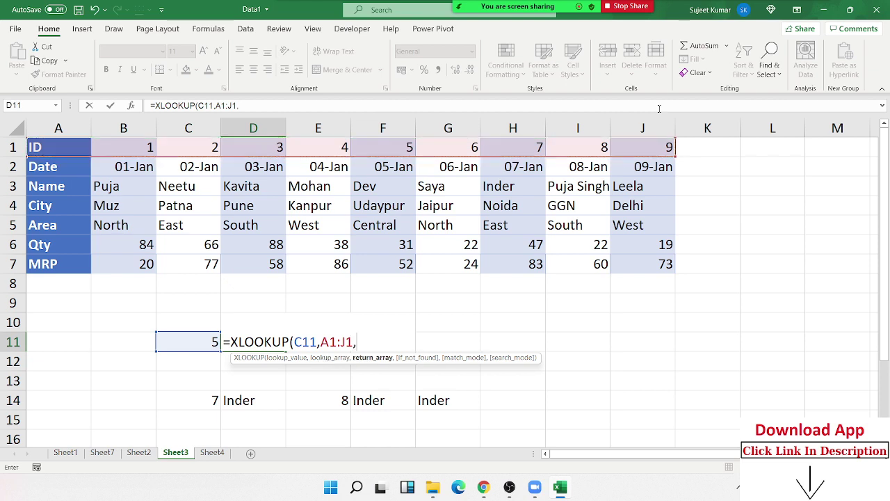
pyautogui.moveTo(55, 187)
pyautogui.mouseDown()
pyautogui.moveTo(249, 173)
pyautogui.moveTo(655, 180)
pyautogui.mouseUp()
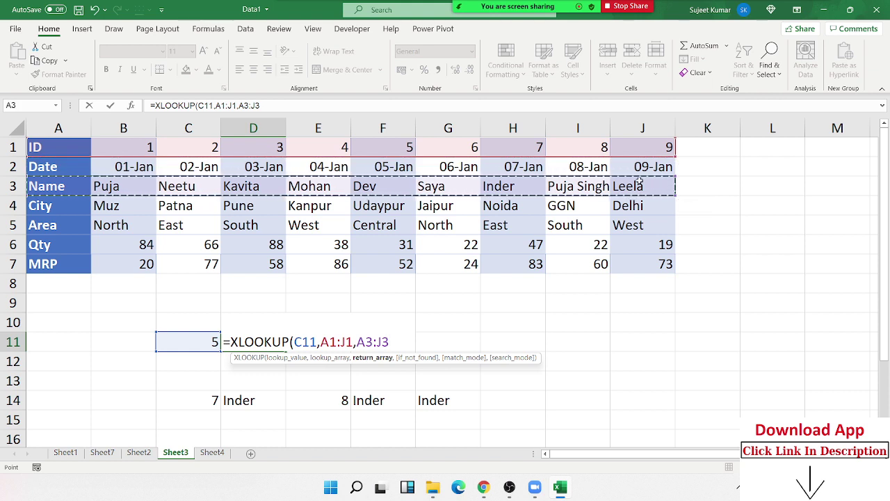
pyautogui.press('Return')
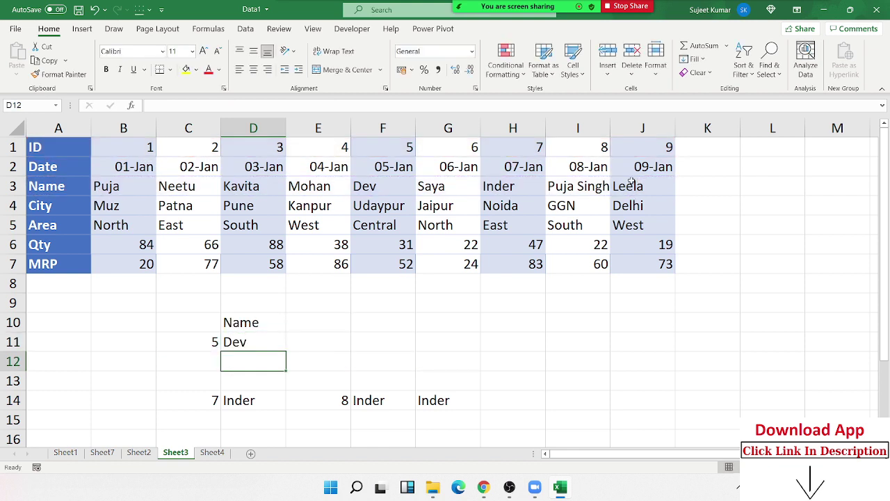
pyautogui.click(240, 341)
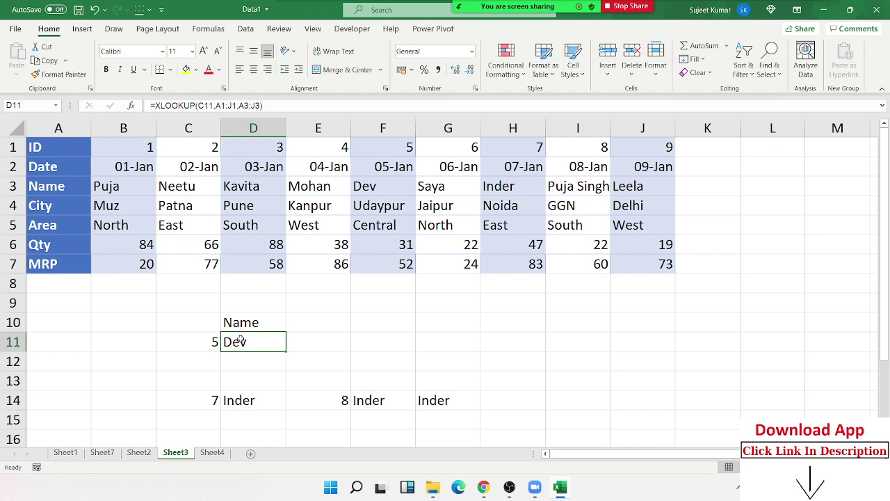
# Preview Sheet4's sales values in B1:B5, then return to Sheet3.
pyautogui.click(212, 453)
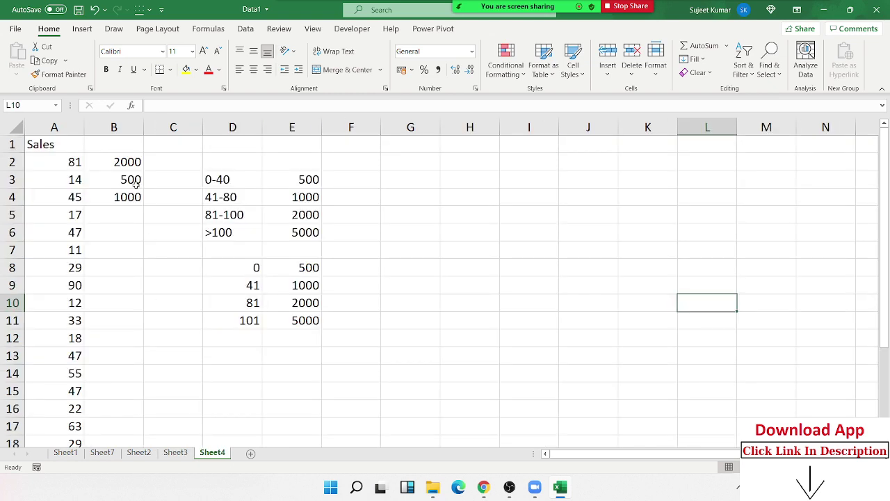
pyautogui.moveTo(119, 150); pyautogui.dragTo(111, 208)
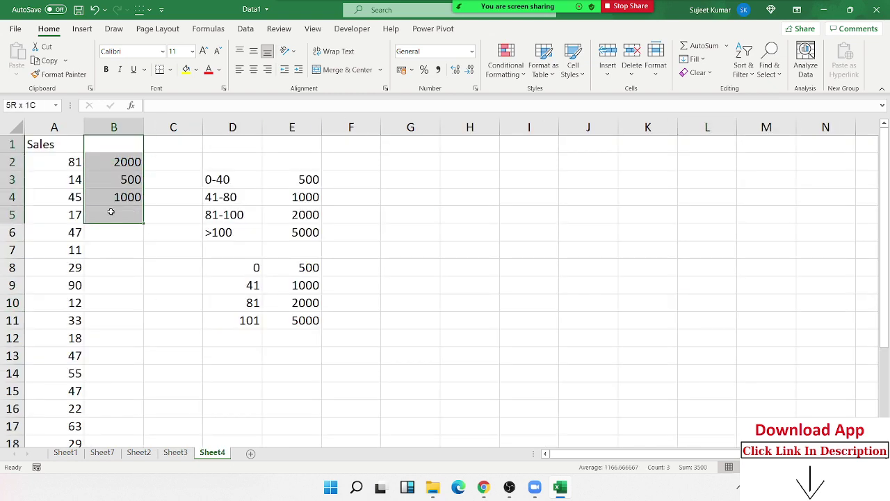
pyautogui.click(175, 452)
# Review D11's XLOOKUP lookup value, A1:J1 lookup array and return array, commit it, then go to Sheet4.
pyautogui.doubleClick(243, 343)
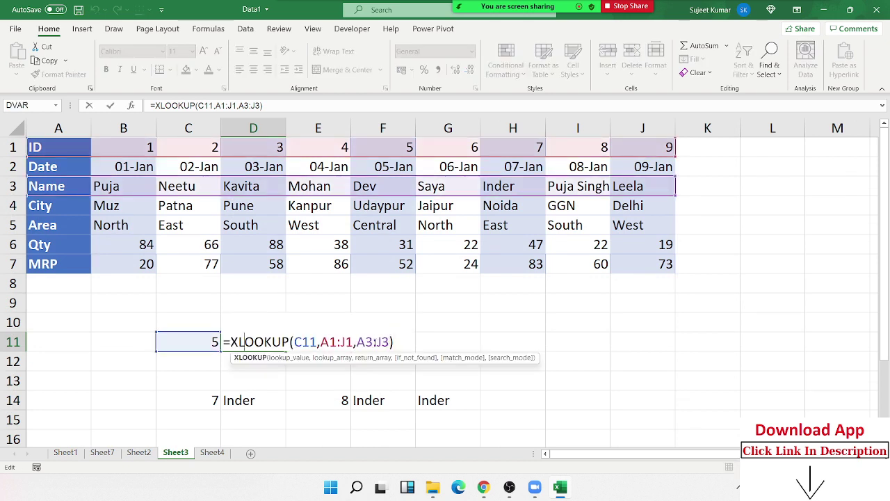
pyautogui.click(374, 341)
pyautogui.click(329, 341)
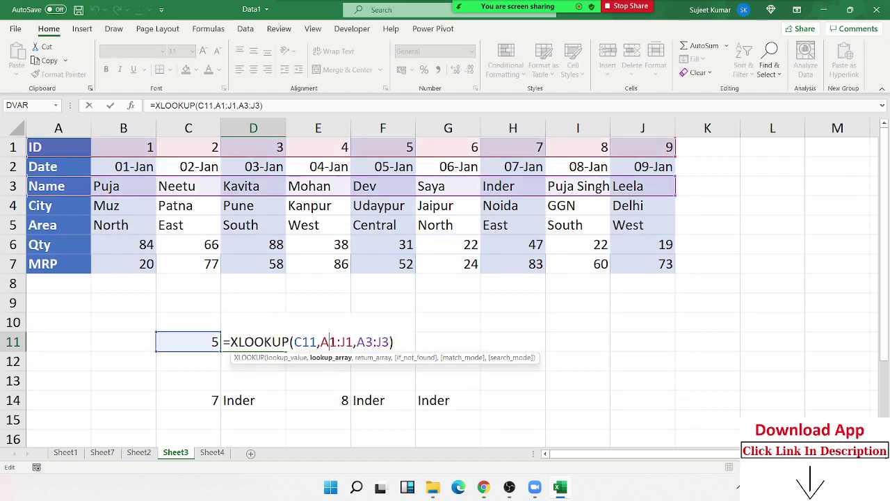
pyautogui.doubleClick(299, 342)
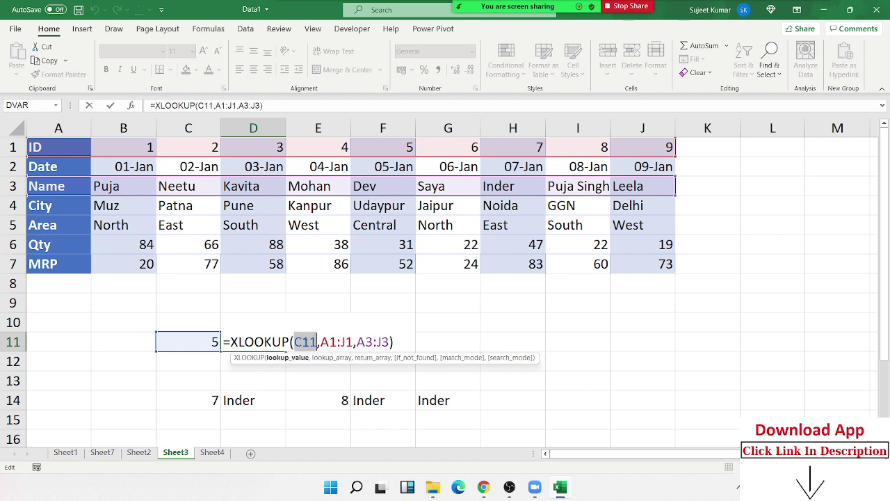
pyautogui.moveTo(321, 341); pyautogui.dragTo(353, 341)
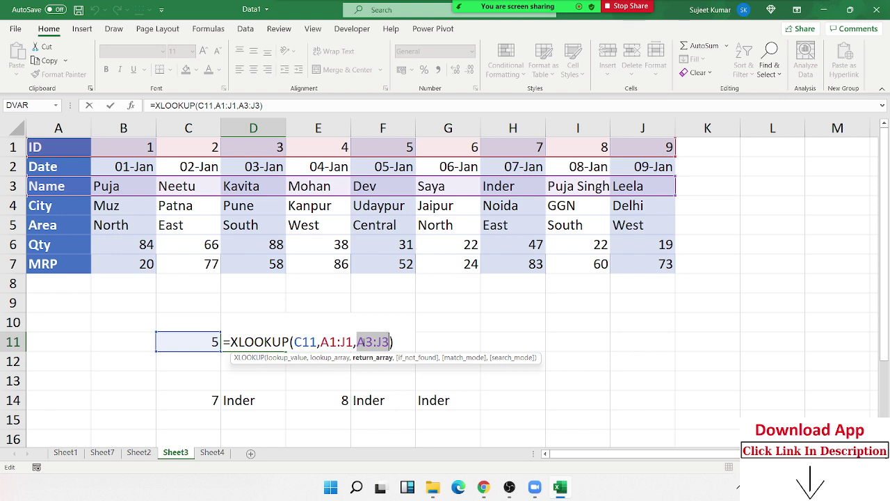
pyautogui.press('Return')
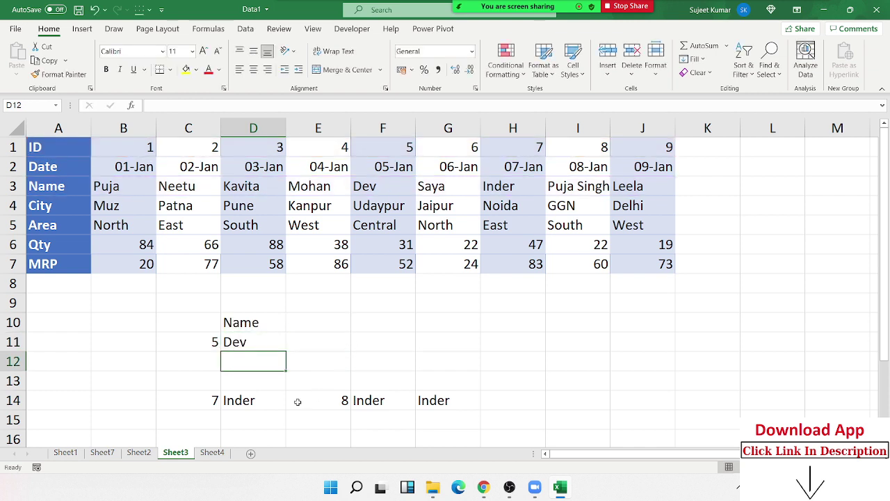
pyautogui.click(212, 452)
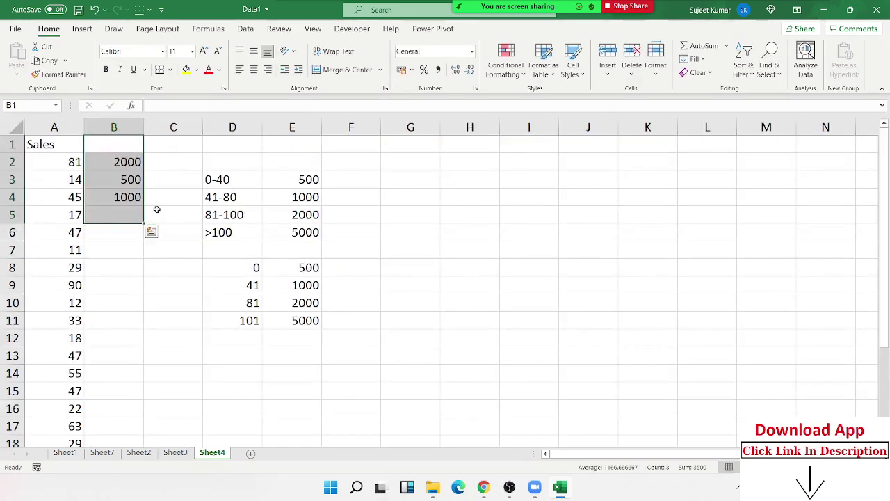
# Clear the old results from B2:B6 on Sheet4.
pyautogui.click(171, 267)
pyautogui.click(118, 161)
pyautogui.moveTo(118, 161); pyautogui.dragTo(119, 227)
pyautogui.press('Delete')
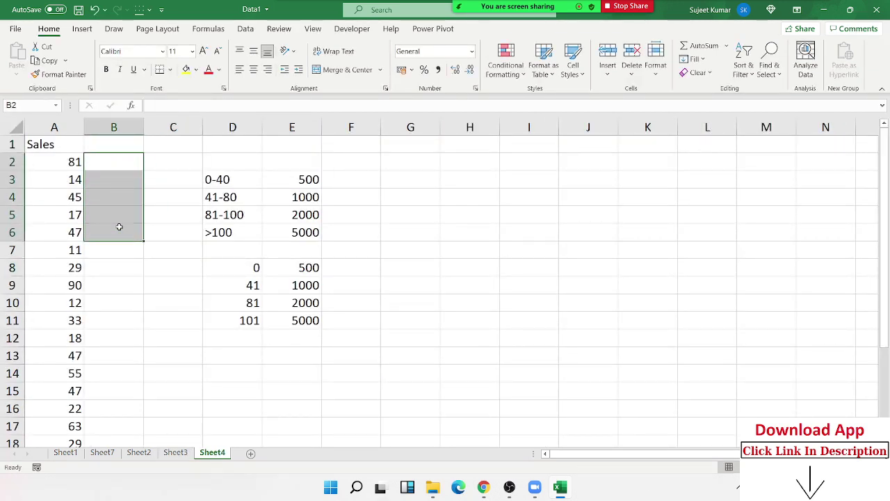
# Walk through the D3:E6 range labels and the D8:E11 slab bounds and amounts.
pyautogui.moveTo(224, 263); pyautogui.dragTo(265, 280)
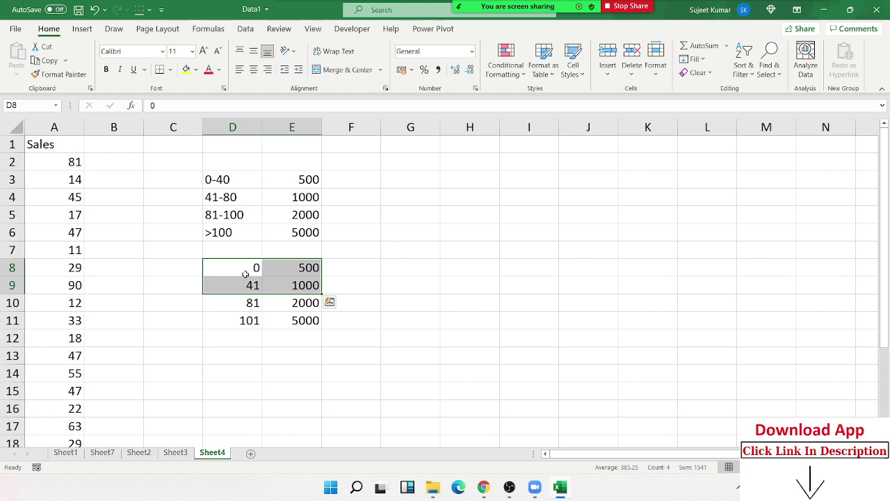
pyautogui.click(245, 270)
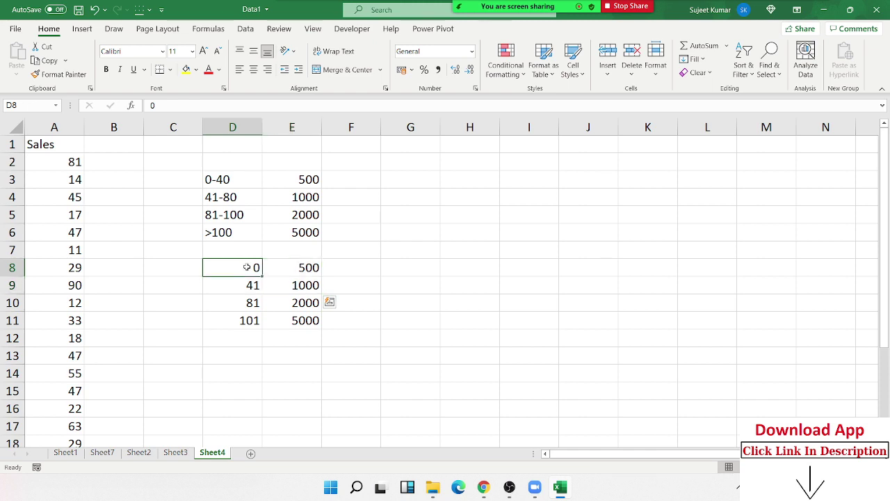
pyautogui.moveTo(247, 269); pyautogui.dragTo(270, 323)
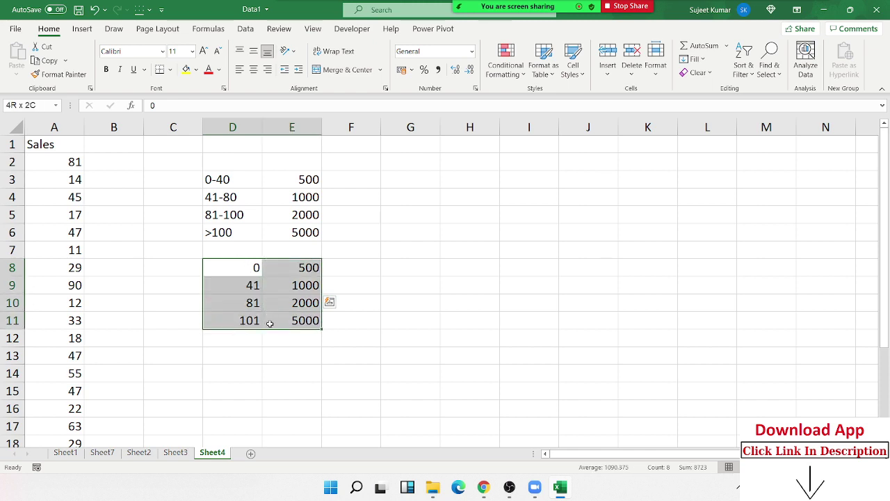
pyautogui.moveTo(228, 185)
pyautogui.mouseDown()
pyautogui.moveTo(274, 234)
pyautogui.moveTo(291, 232)
pyautogui.mouseUp()
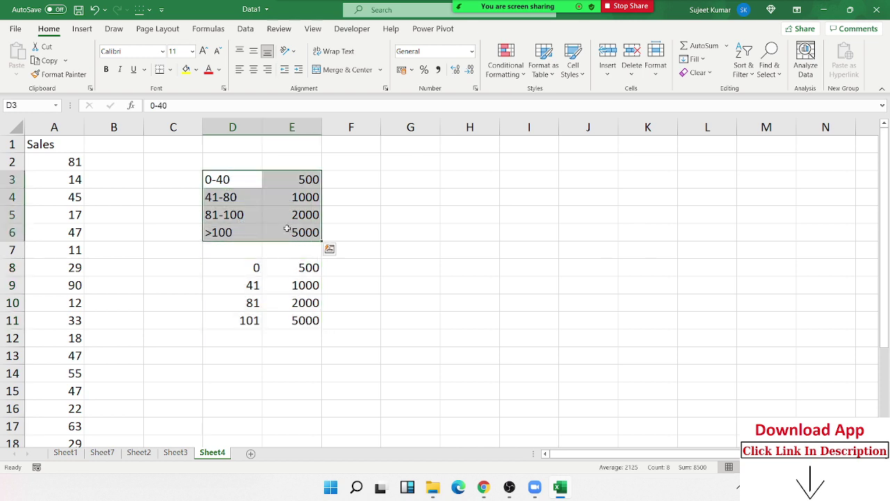
pyautogui.moveTo(250, 269); pyautogui.dragTo(251, 320)
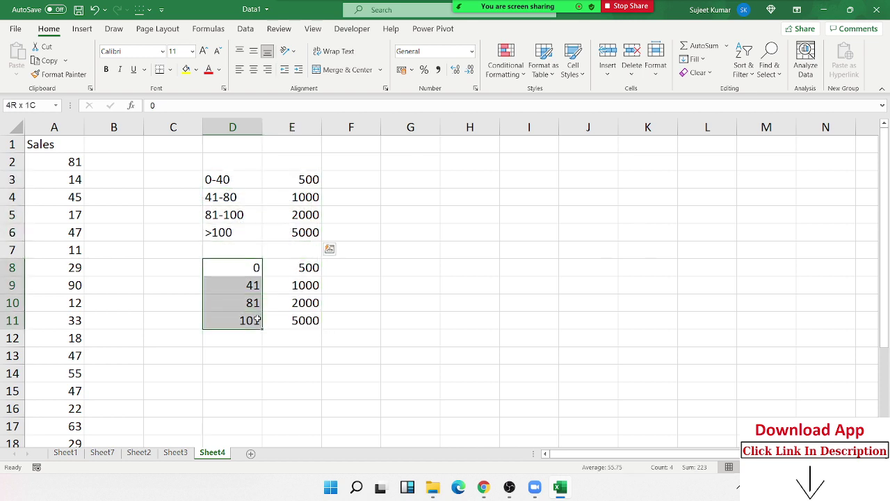
pyautogui.hotkey('ctrl', 'v')
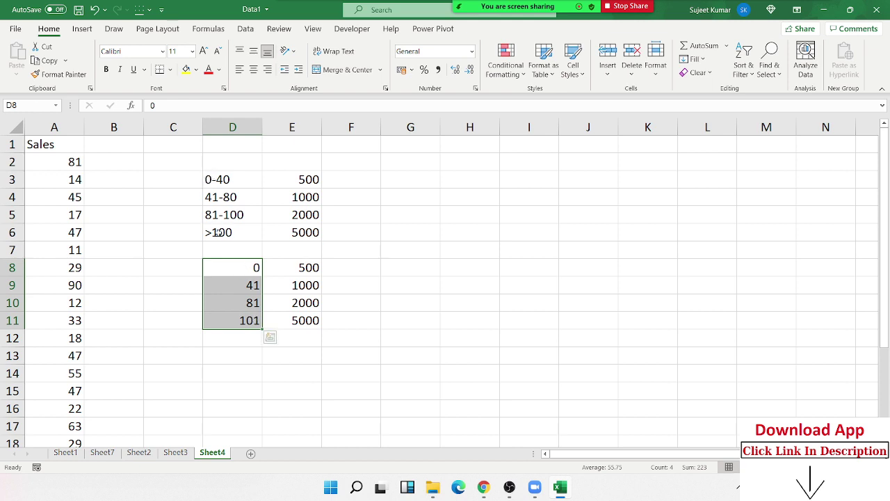
pyautogui.moveTo(301, 314); pyautogui.dragTo(293, 276)
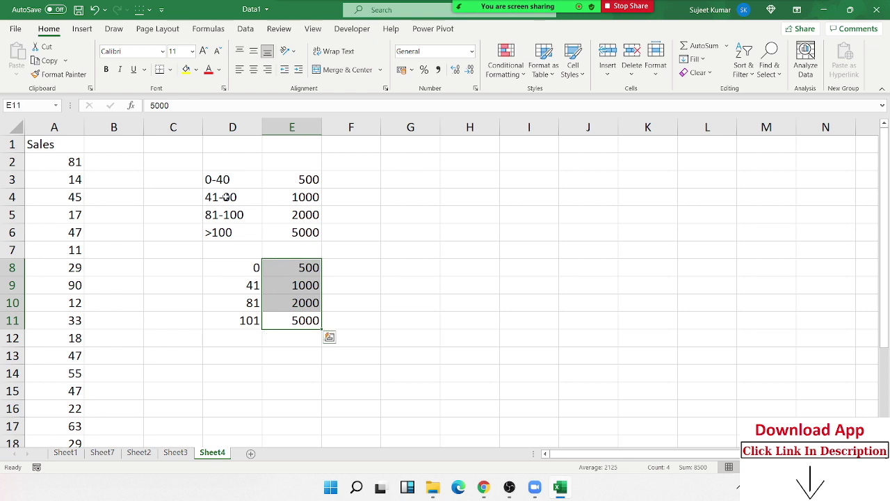
pyautogui.click(130, 161)
# Enter =VLOOKUP(A2,D8:E11,2,TRUE) in B2, returning the 2000 slab amount for sales of 81.
pyautogui.write('=v')
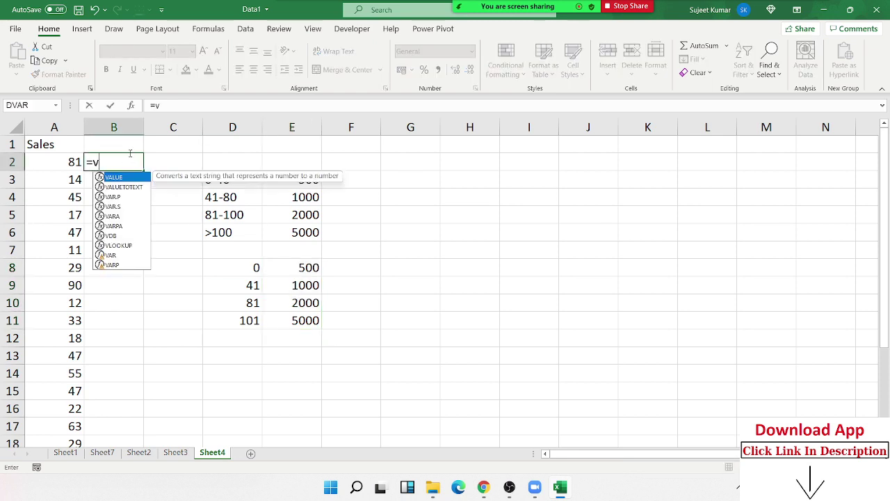
pyautogui.write('l')
pyautogui.press('Tab')
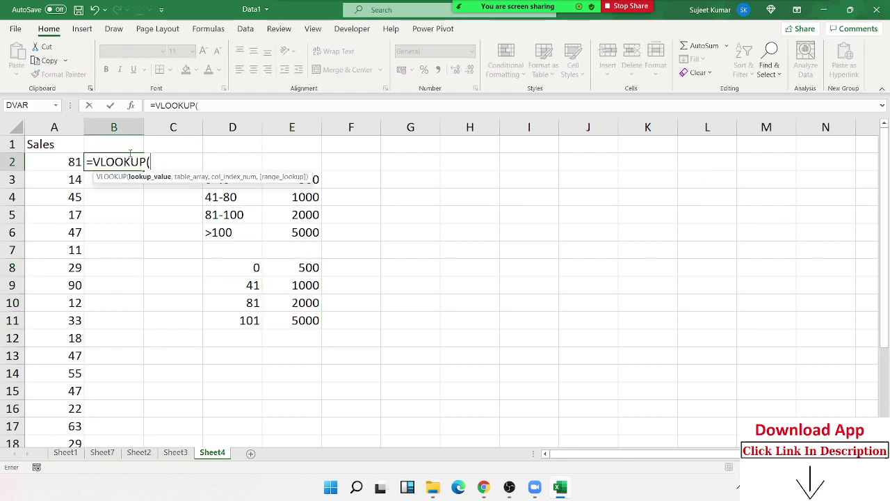
pyautogui.press('Left')
pyautogui.write(',')
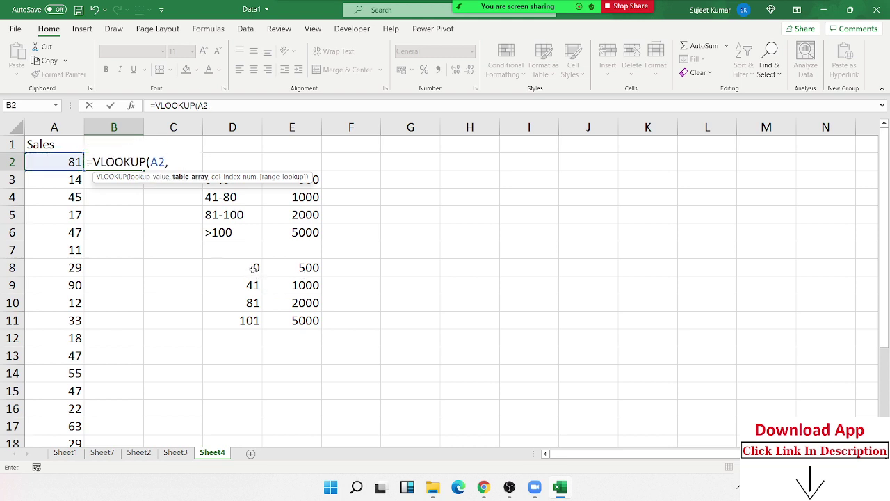
pyautogui.moveTo(254, 268); pyautogui.dragTo(299, 319)
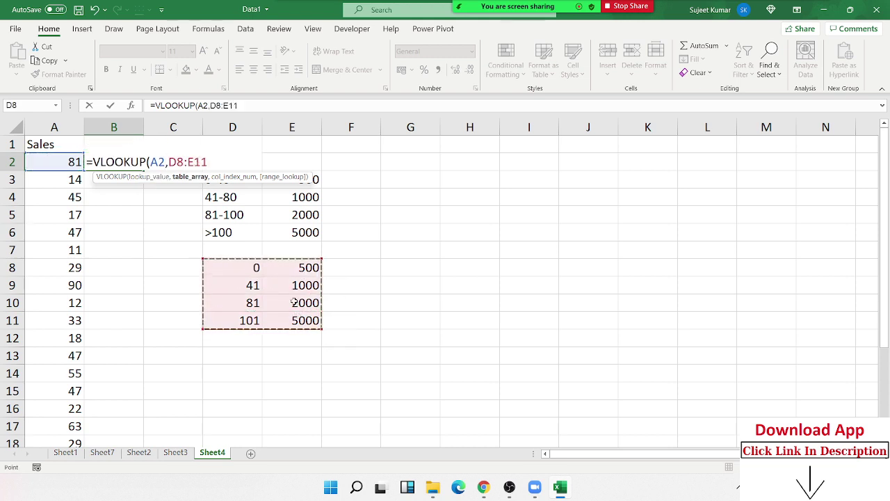
pyautogui.write(',')
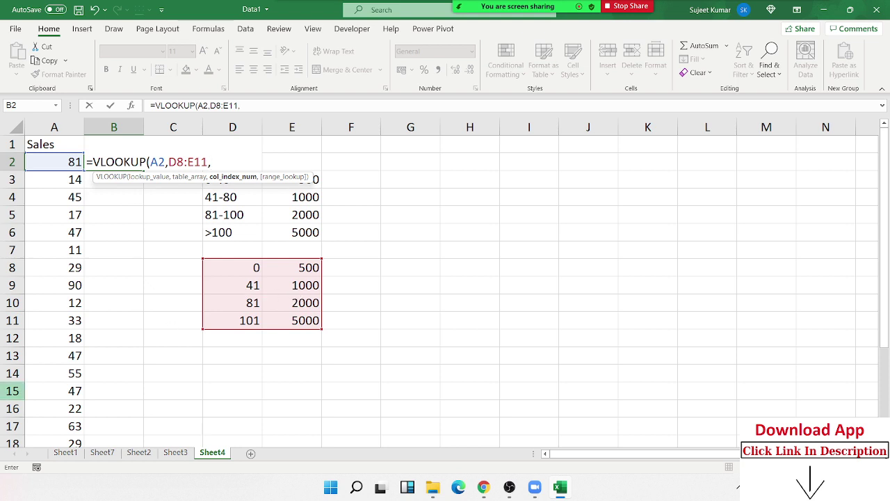
pyautogui.write('2,')
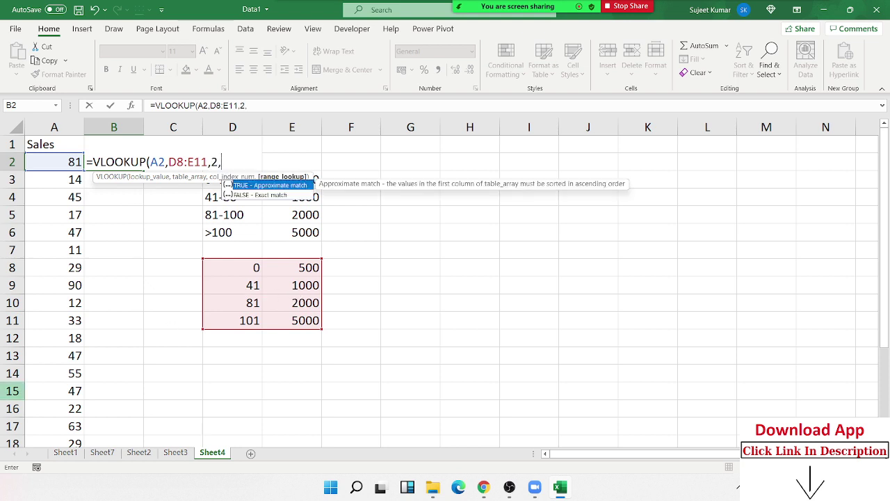
pyautogui.press('Down')
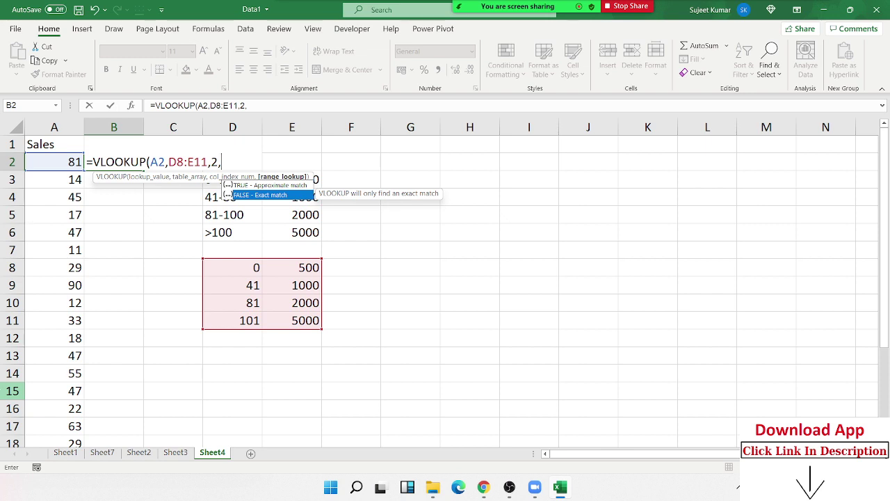
pyautogui.press('Up')
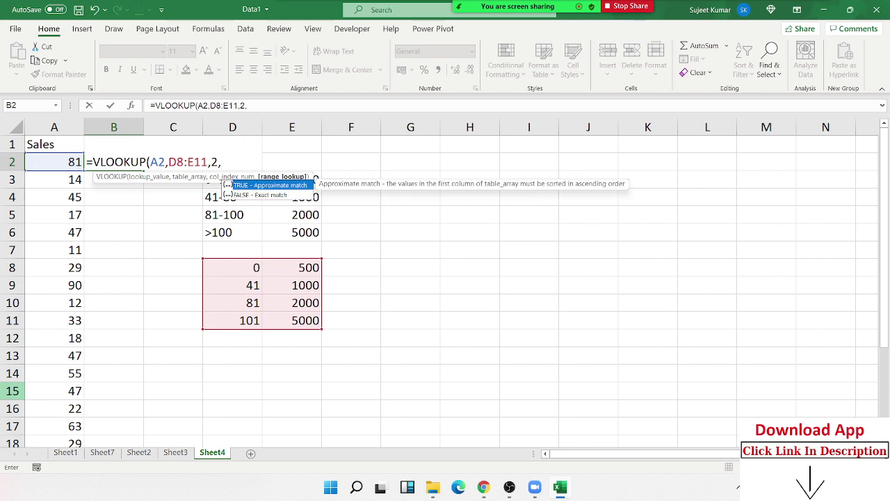
pyautogui.press('Tab')
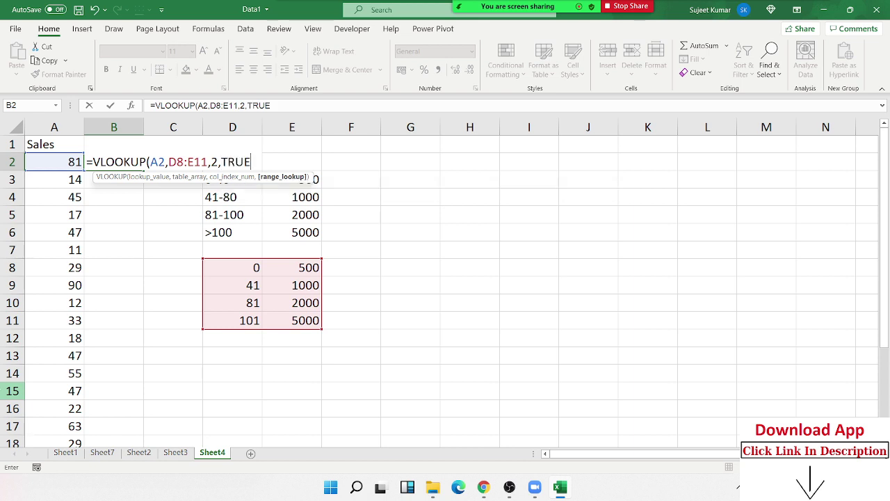
pyautogui.press('Return')
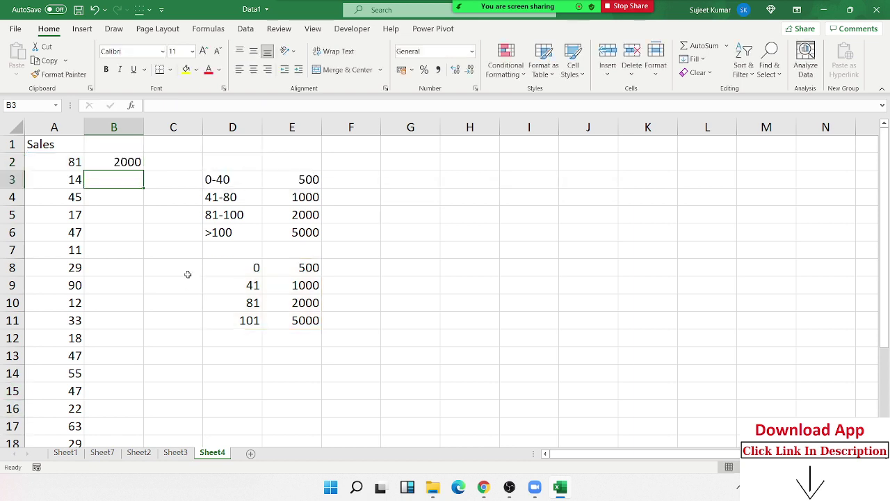
# Change the A2 sales value from 81 to 45.
pyautogui.click(130, 169)
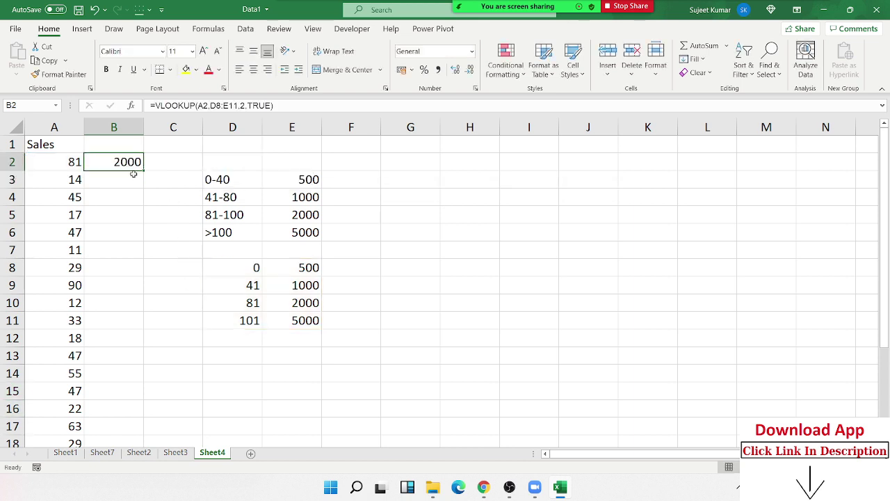
pyautogui.click(68, 165)
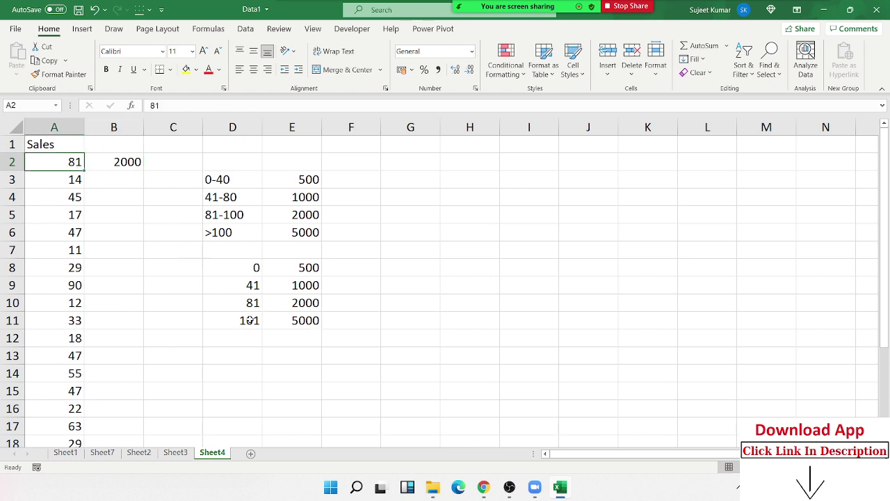
pyautogui.moveTo(251, 321)
pyautogui.mouseDown()
pyautogui.moveTo(253, 309)
pyautogui.moveTo(278, 305)
pyautogui.mouseUp()
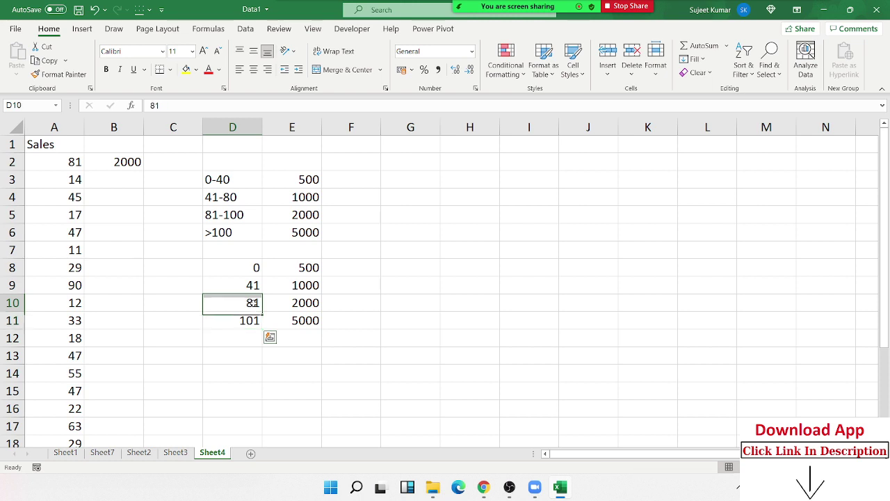
pyautogui.click(74, 160)
pyautogui.write('45')
pyautogui.press('Return')
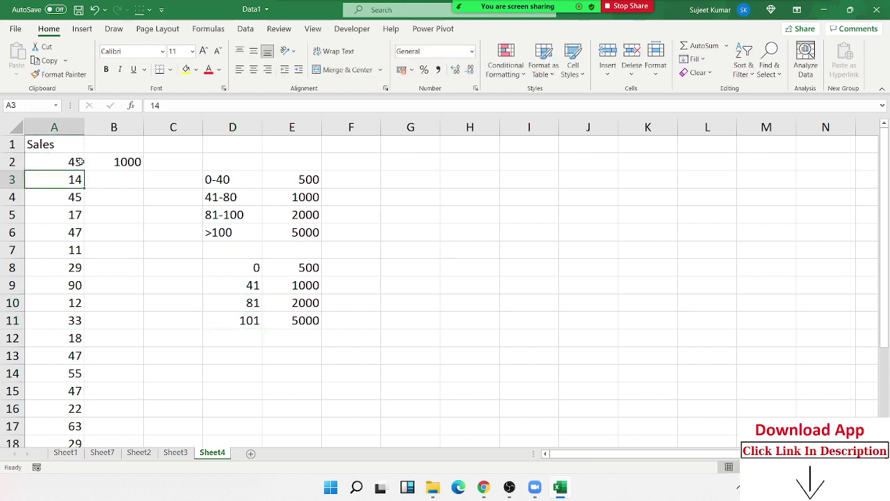
# Compare 45 against the 41 and 81 slab bounds and inspect B2's VLOOKUP formula.
pyautogui.click(248, 288)
pyautogui.moveTo(248, 288)
pyautogui.mouseDown()
pyautogui.moveTo(247, 302)
pyautogui.moveTo(273, 287)
pyautogui.mouseUp()
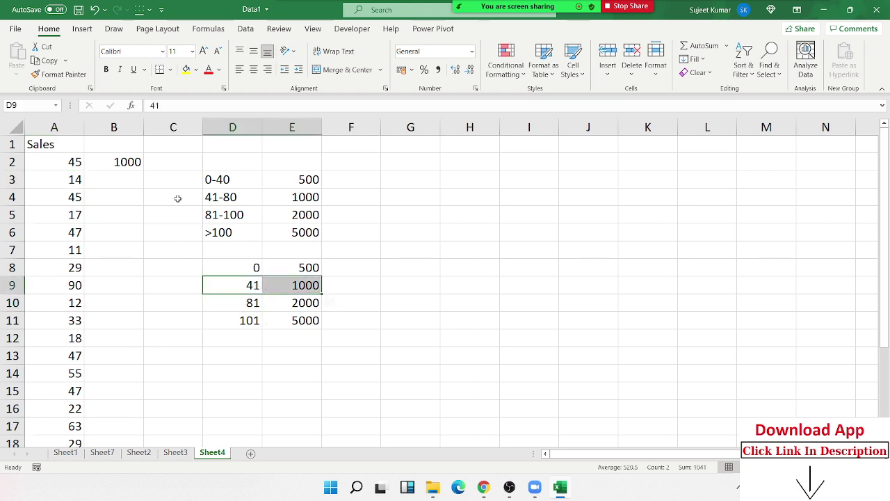
pyautogui.click(137, 185)
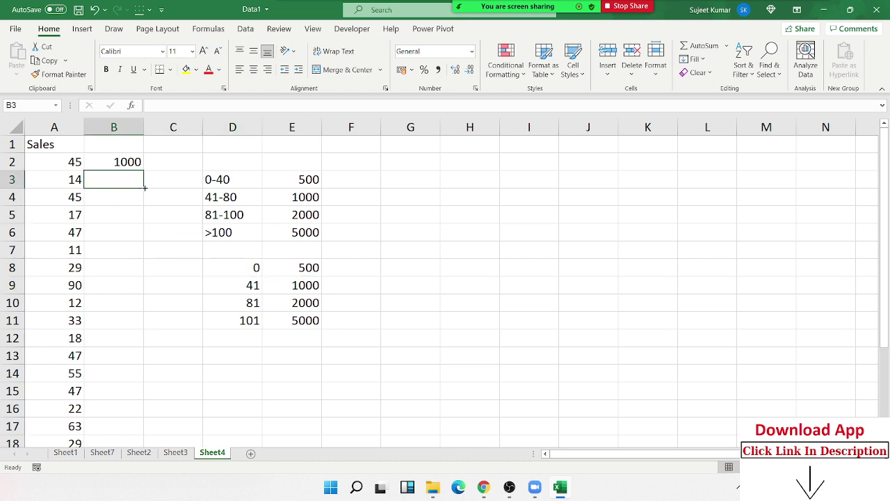
pyautogui.doubleClick(131, 162)
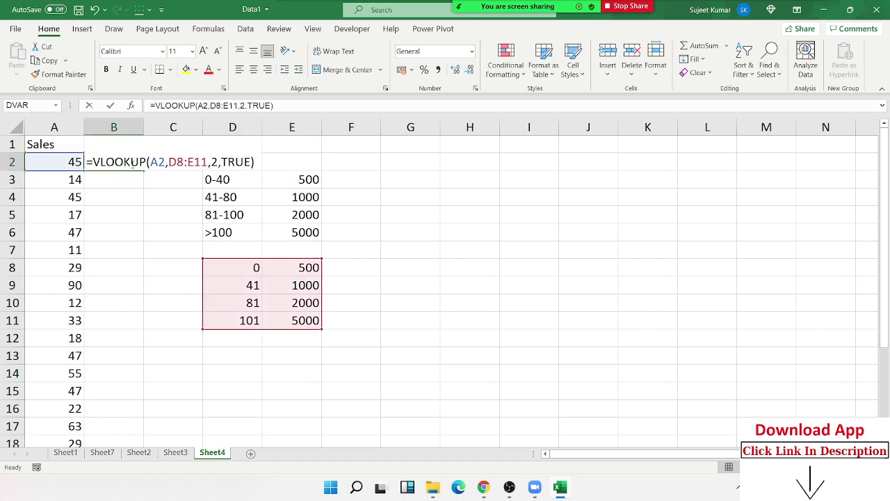
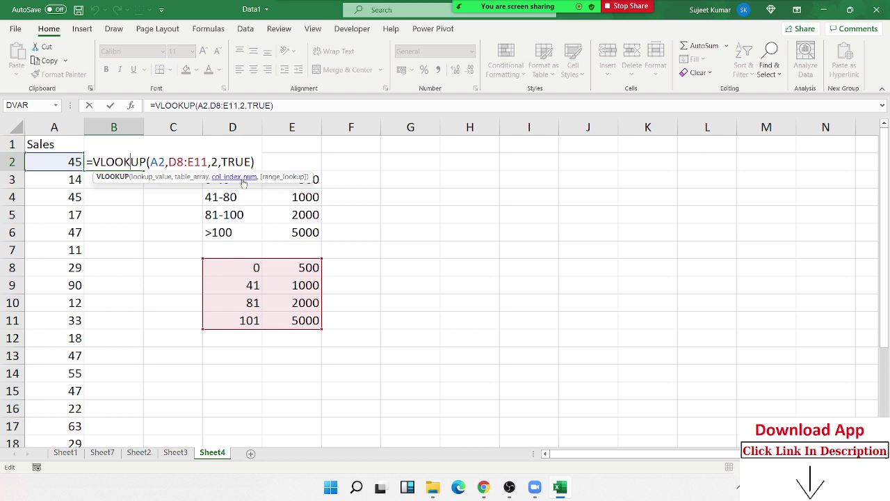
# Commit B2's VLOOKUP and enter =LOOKUP(A3,D8:D11,E8:E11) in B3, returning 500.
pyautogui.press('Return')
pyautogui.write('=')
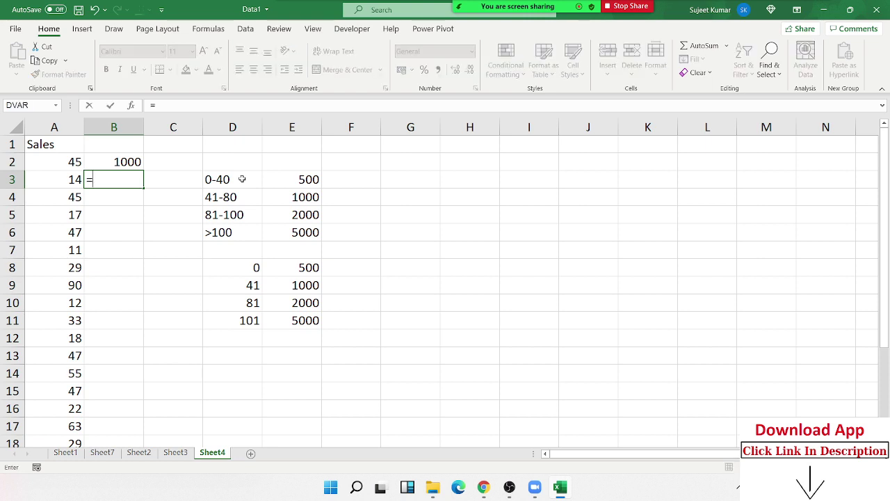
pyautogui.write('loo')
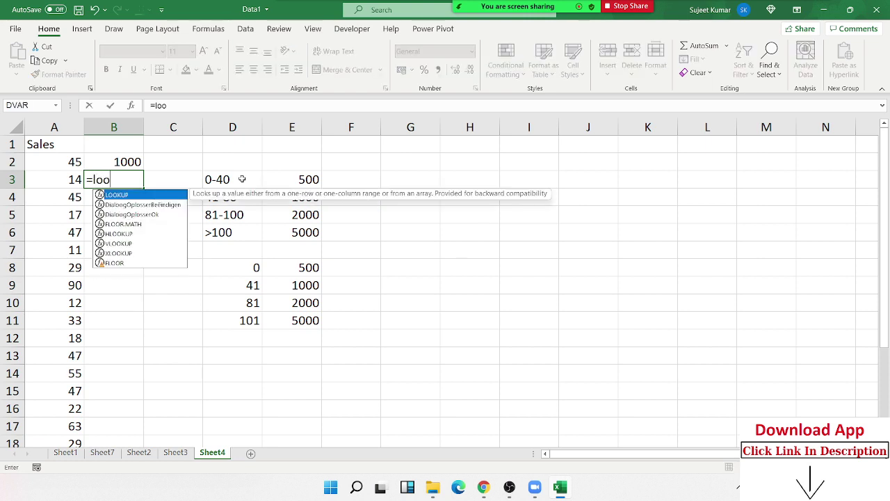
pyautogui.press('Tab')
pyautogui.press('Left')
pyautogui.write(',')
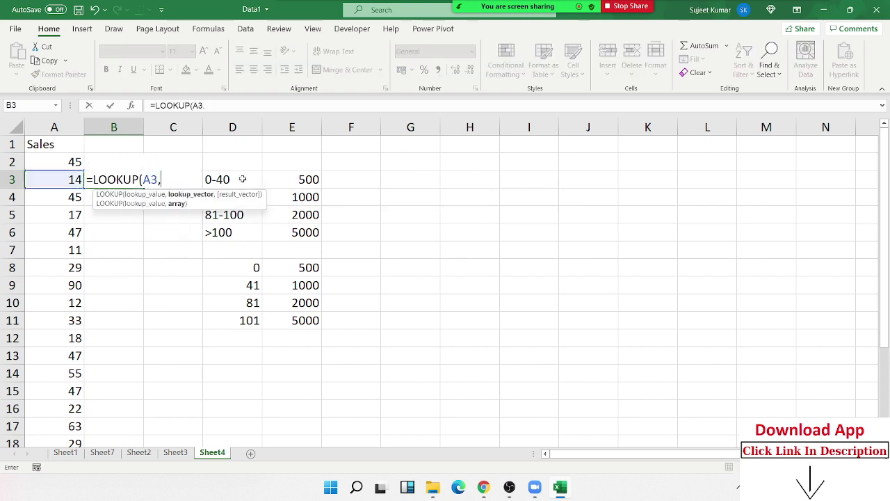
pyautogui.moveTo(252, 268); pyautogui.dragTo(253, 319)
pyautogui.write(',')
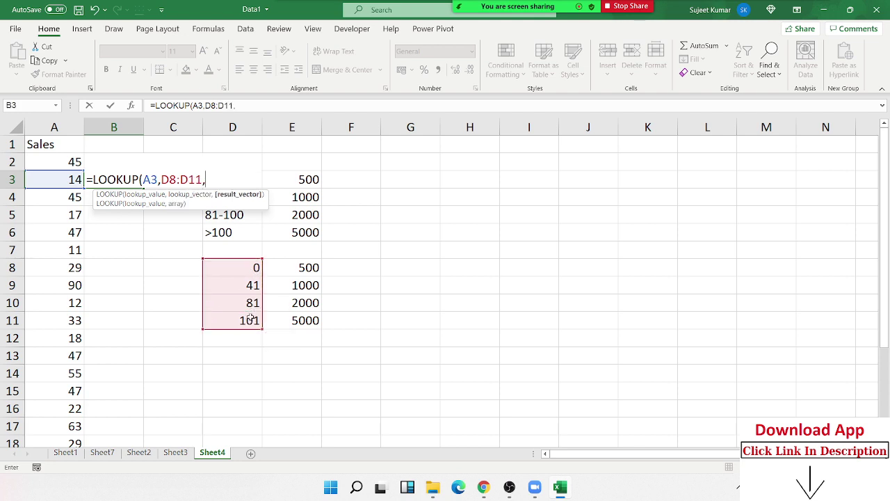
pyautogui.moveTo(302, 268); pyautogui.dragTo(304, 320)
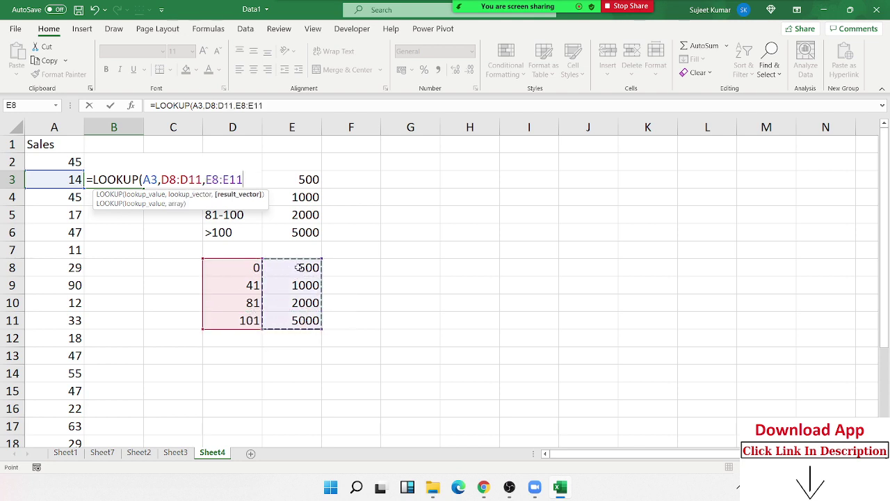
pyautogui.press('Return')
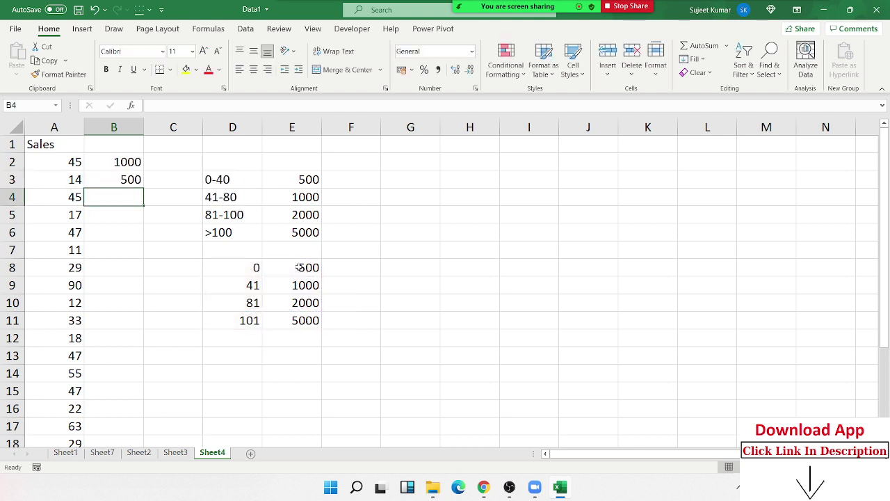
# Enter =LOOKUP(A4,{0,41,81,101},{500,1000,2000,5000}) in B4 with inline arrays, returning 1000.
pyautogui.write('=loo')
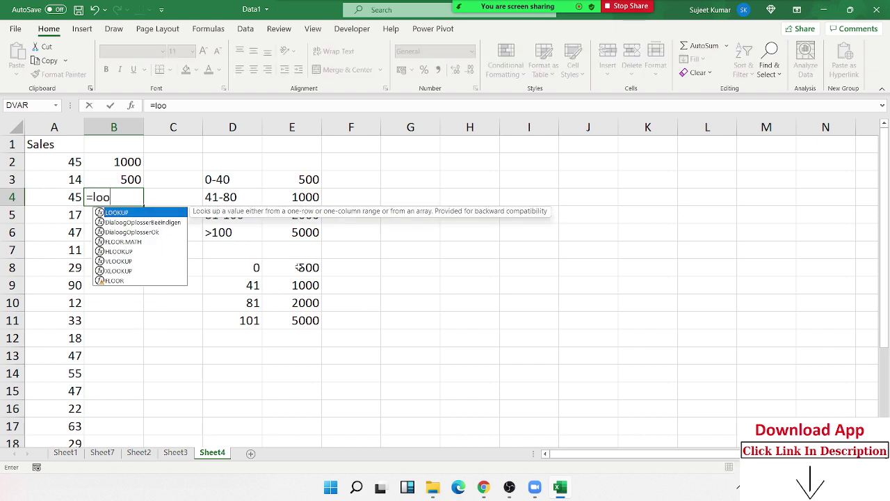
pyautogui.press('Tab')
pyautogui.press('Left')
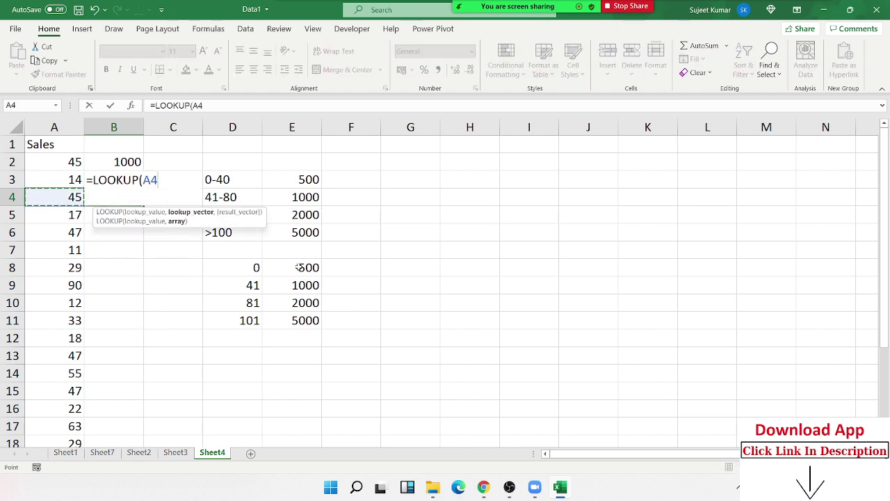
pyautogui.write(',')
pyautogui.click(248, 317)
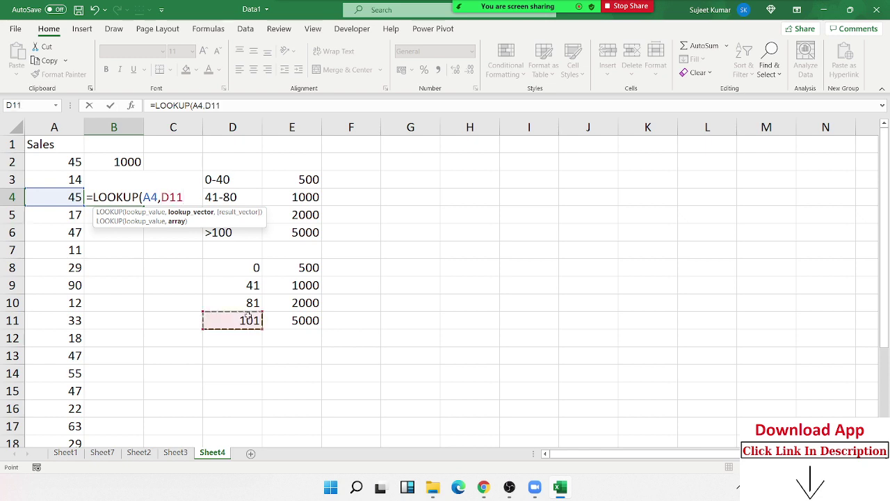
pyautogui.moveTo(247, 318); pyautogui.dragTo(242, 266)
pyautogui.write(',')
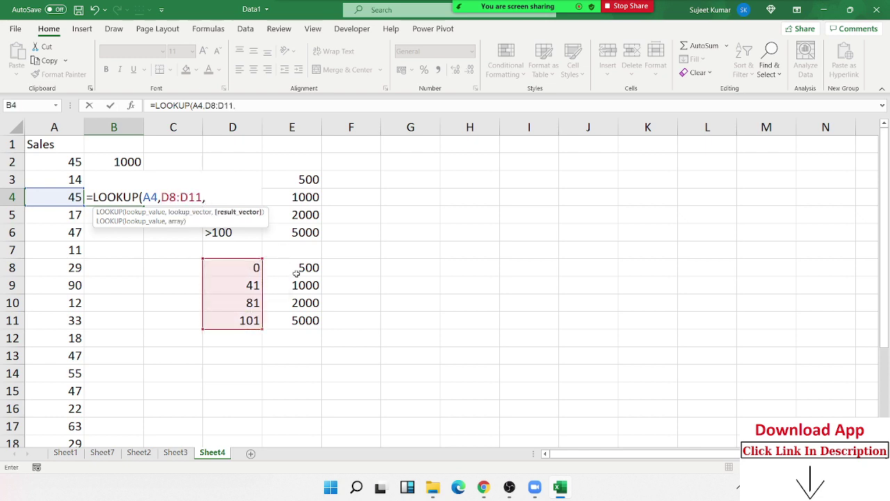
pyautogui.moveTo(296, 274); pyautogui.dragTo(298, 304)
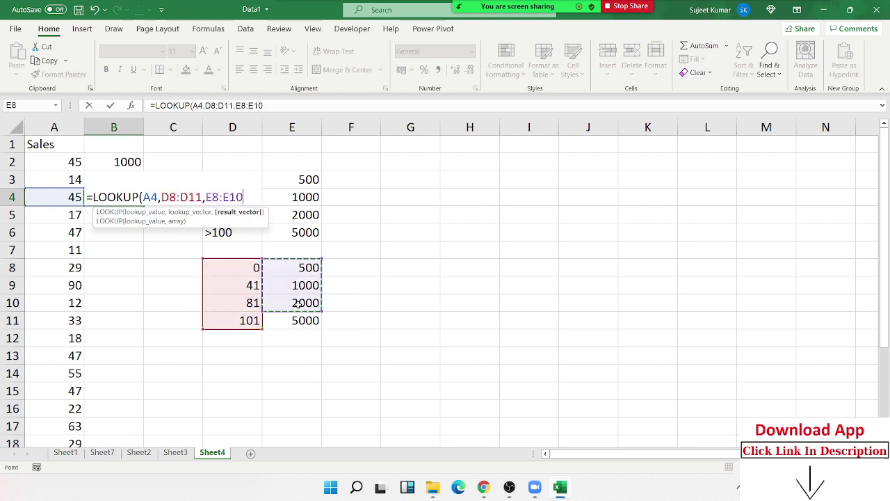
pyautogui.press('BackSpace')
pyautogui.press('BackSpace')
pyautogui.press('BackSpace')
pyautogui.press('BackSpace')
pyautogui.press('BackSpace')
pyautogui.press('BackSpace')
pyautogui.press('BackSpace')
pyautogui.press('BackSpace')
pyautogui.press('BackSpace')
pyautogui.press('BackSpace')
pyautogui.press('BackSpace')
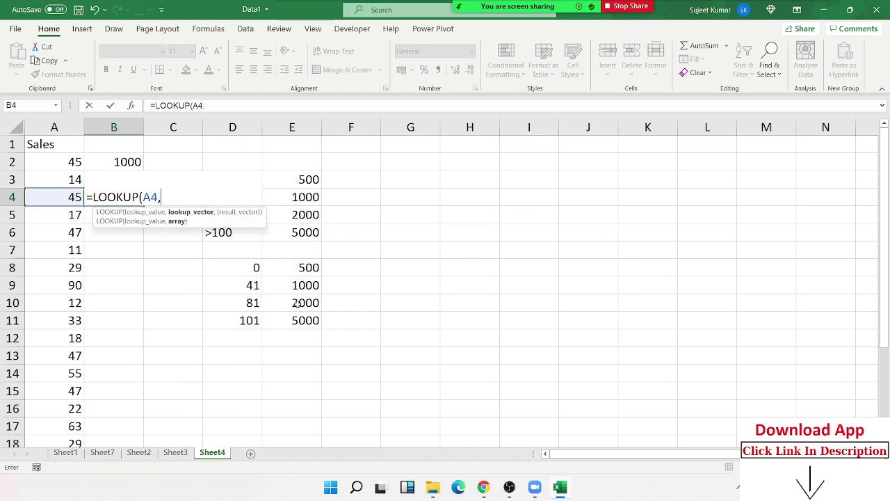
pyautogui.write('{0,')
pyautogui.write('41')
pyautogui.write(',81,')
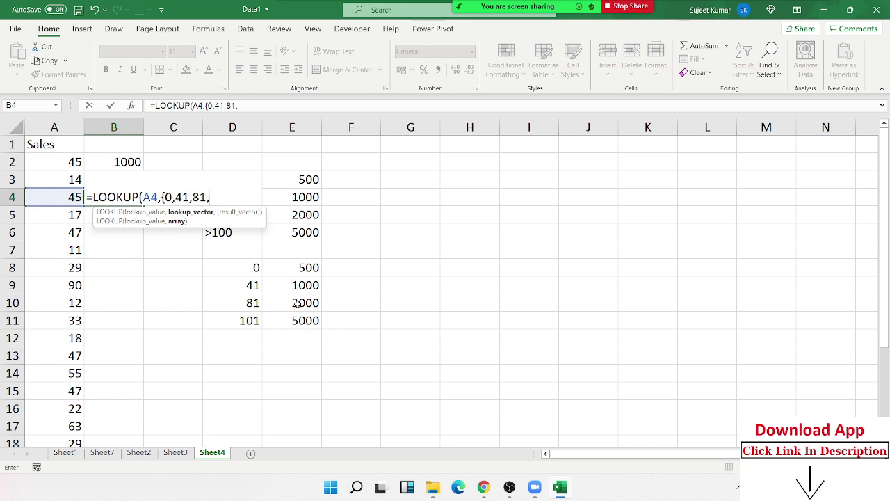
pyautogui.write('101}')
pyautogui.write(',{')
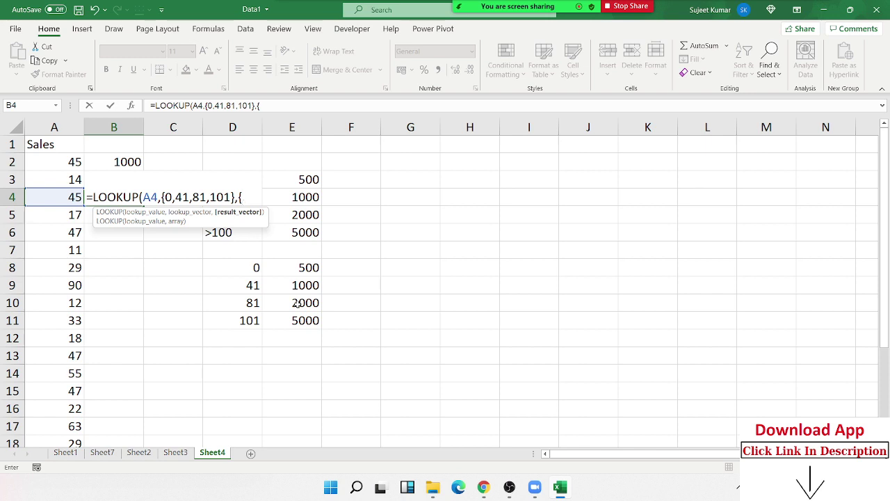
pyautogui.write('50')
pyautogui.write('0,1000,')
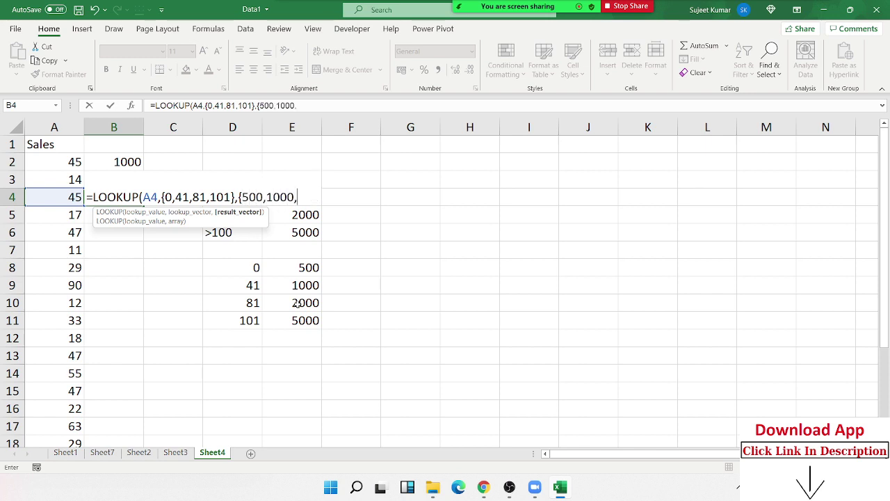
pyautogui.write('2000,500')
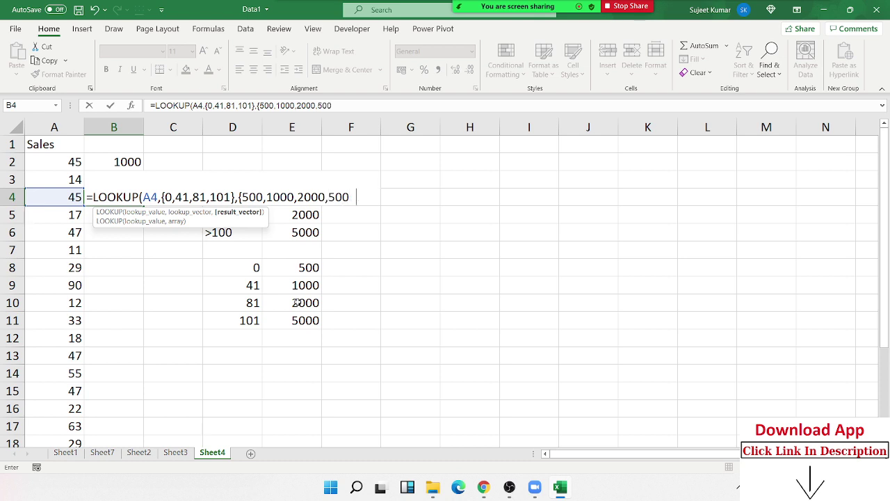
pyautogui.write('0')
pyautogui.press('Return')
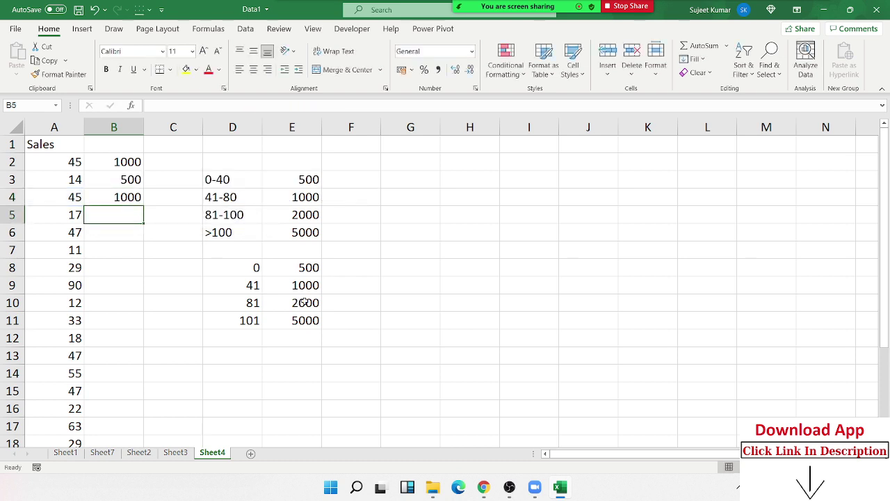
# Copy the Name, City, Area and Qty columns C:F from Sheet1.
pyautogui.click(66, 452)
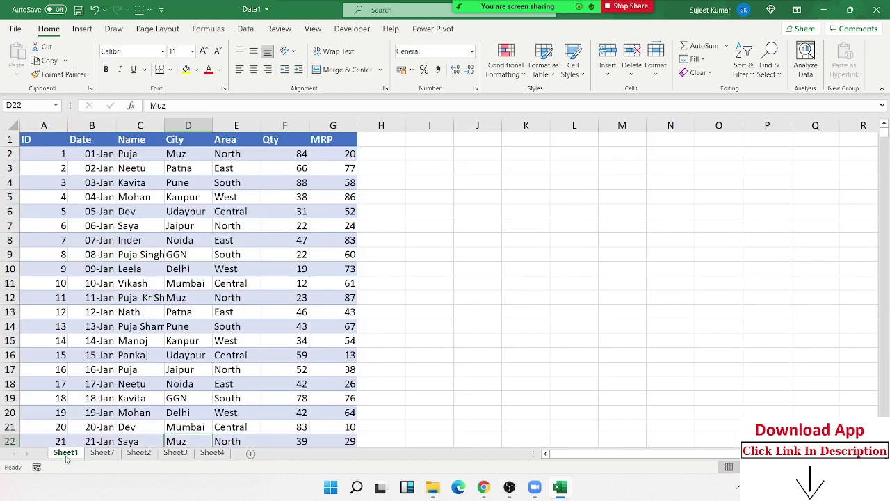
pyautogui.click(128, 240)
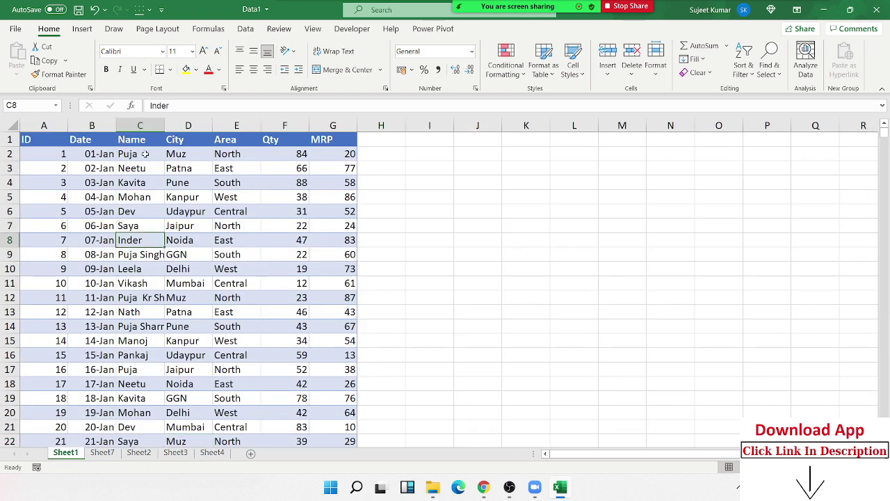
pyautogui.moveTo(141, 126); pyautogui.dragTo(299, 128)
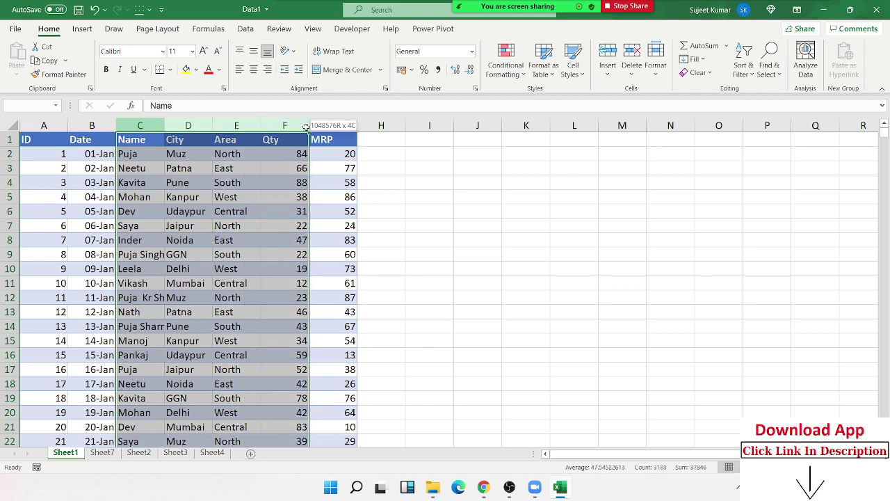
pyautogui.click(143, 137)
pyautogui.moveTo(145, 125); pyautogui.dragTo(299, 127)
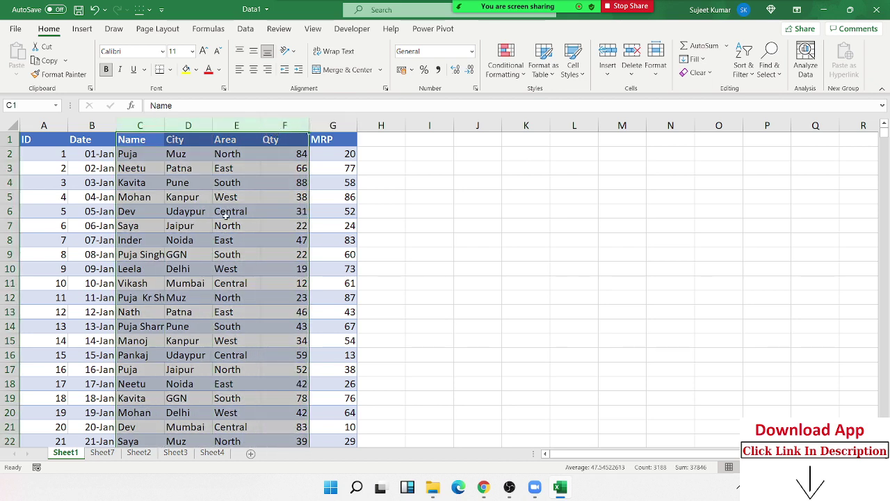
pyautogui.hotkey('ctrl', 'c')
# Paste the copied columns into a new sheet starting at A1.
pyautogui.click(251, 453)
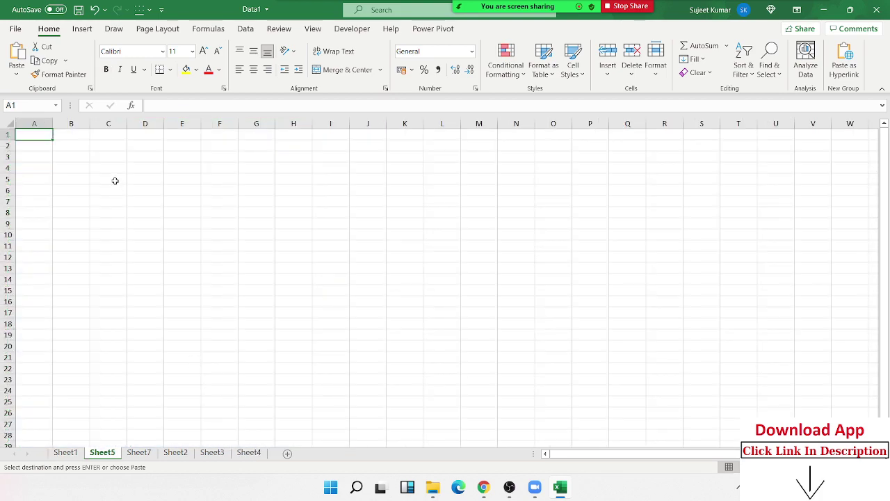
pyautogui.hotkey('ctrl', 'v')
pyautogui.keyDown('ctrl'); pyautogui.scroll(2, 141, 200); pyautogui.keyUp('ctrl')
pyautogui.keyDown('ctrl'); pyautogui.scroll(1, 141, 199); pyautogui.keyUp('ctrl')
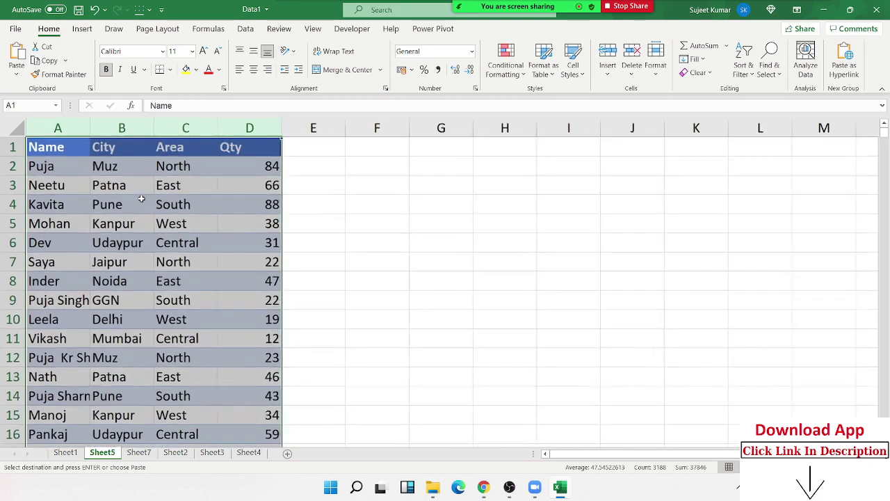
pyautogui.keyDown('ctrl'); pyautogui.scroll(1, 142, 200); pyautogui.keyUp('ctrl')
pyautogui.click(252, 167)
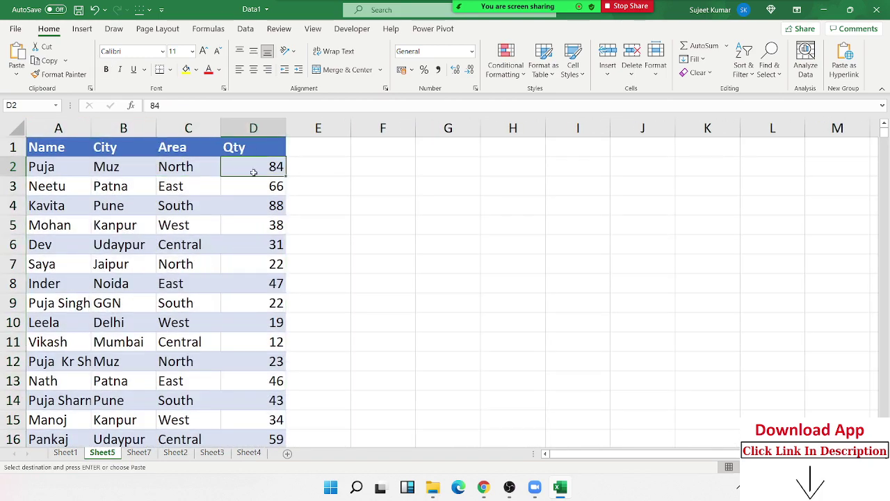
pyautogui.click(428, 202)
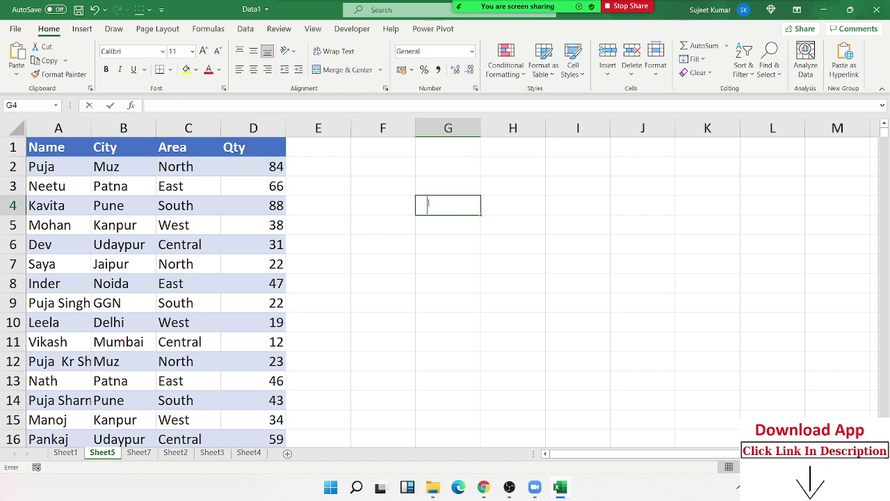
# Enter a lookup name in G4 and a Qty label in H3.
pyautogui.write('Dev')
pyautogui.press('Tab')
pyautogui.press('Up')
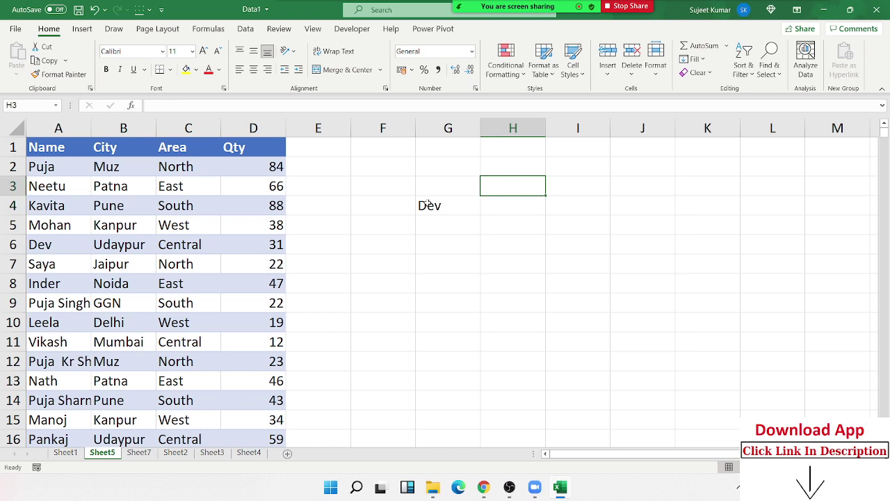
pyautogui.write('Qty')
pyautogui.press('Return')
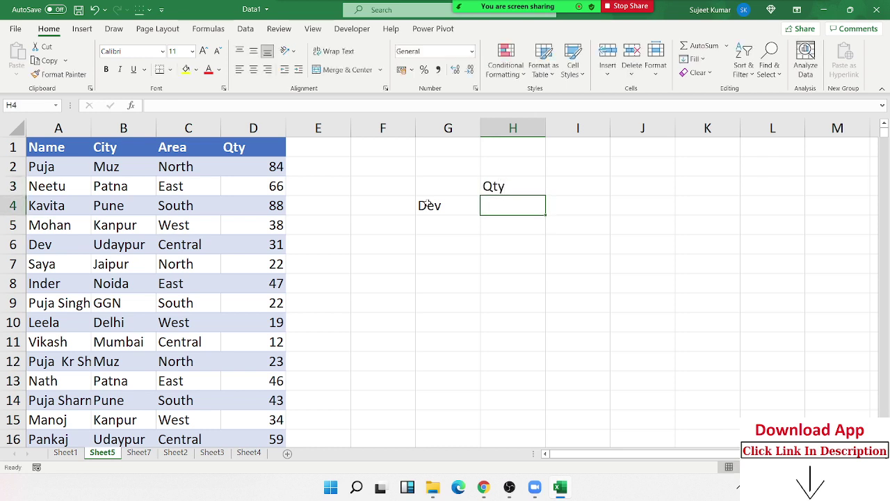
# Enter a VLOOKUP in H4 that looks up G4 in columns A:D.
pyautogui.write('=vl')
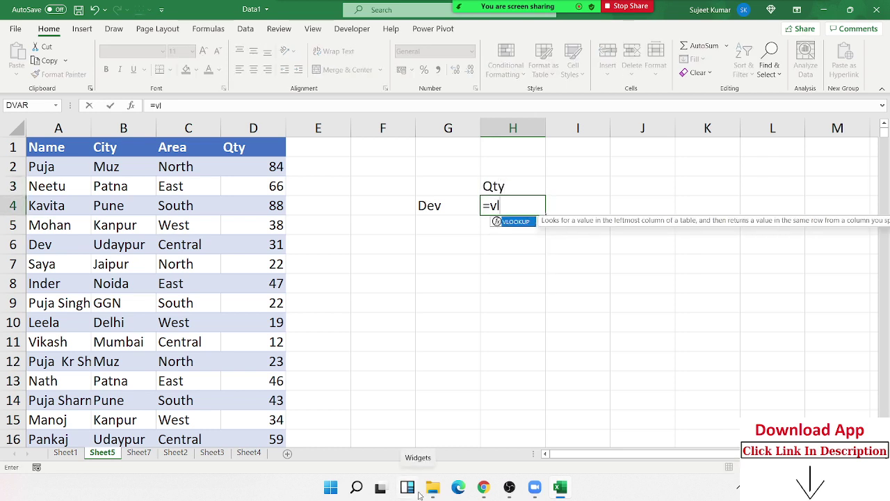
pyautogui.press('Tab')
pyautogui.click(434, 203)
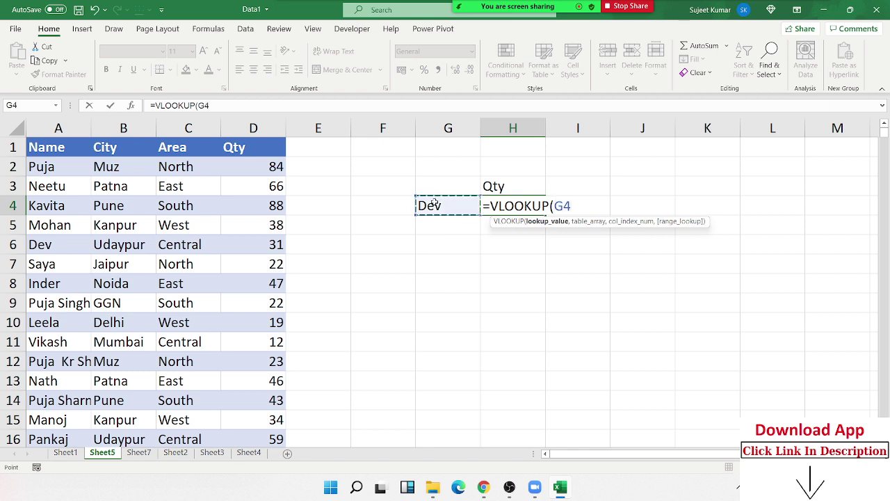
pyautogui.write(',A:C')
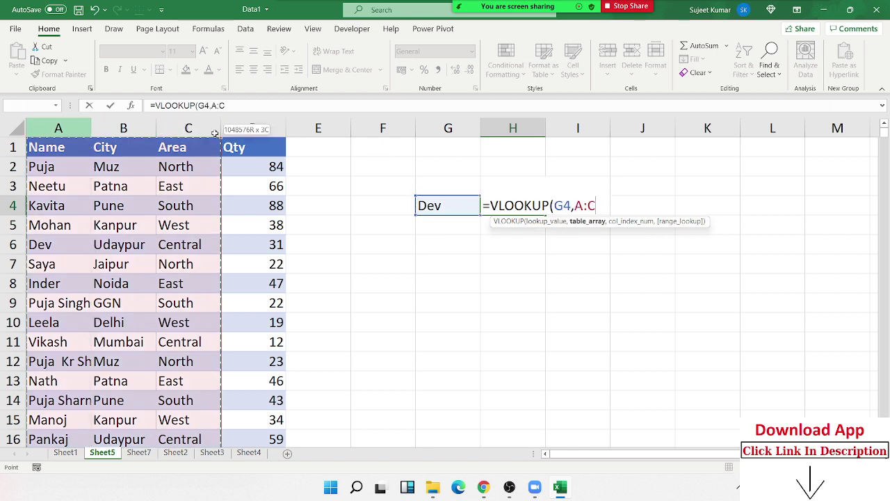
pyautogui.moveTo(44, 133); pyautogui.dragTo(243, 132)
pyautogui.write(',')
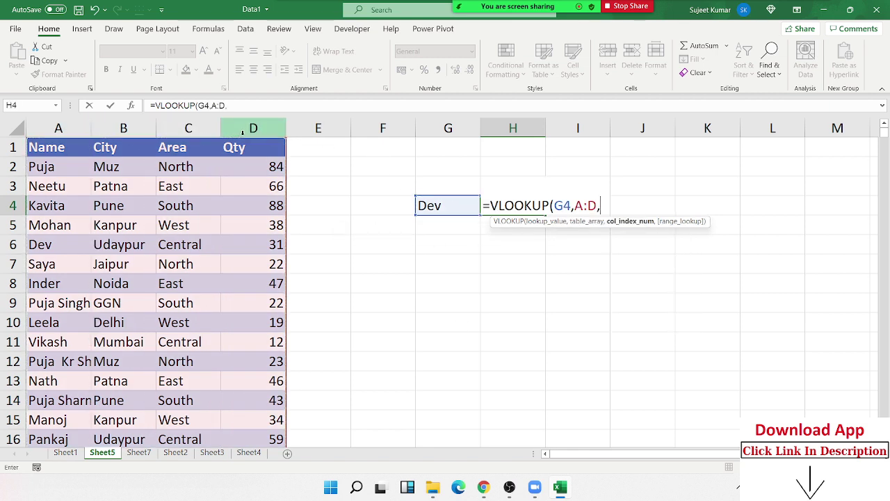
pyautogui.write('4')
pyautogui.press('Return')
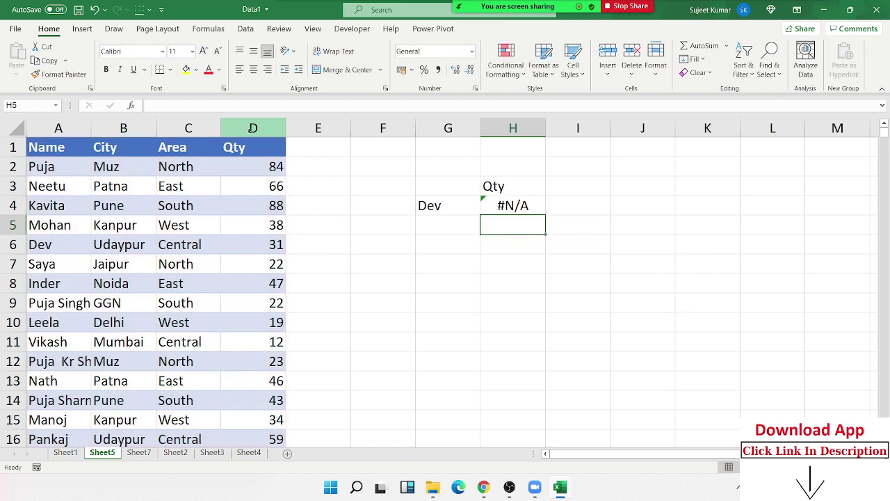
# Change H4's final arguments to 4,0 for an exact match, returning Qty 31.
pyautogui.click(531, 205)
pyautogui.doubleClick(531, 205)
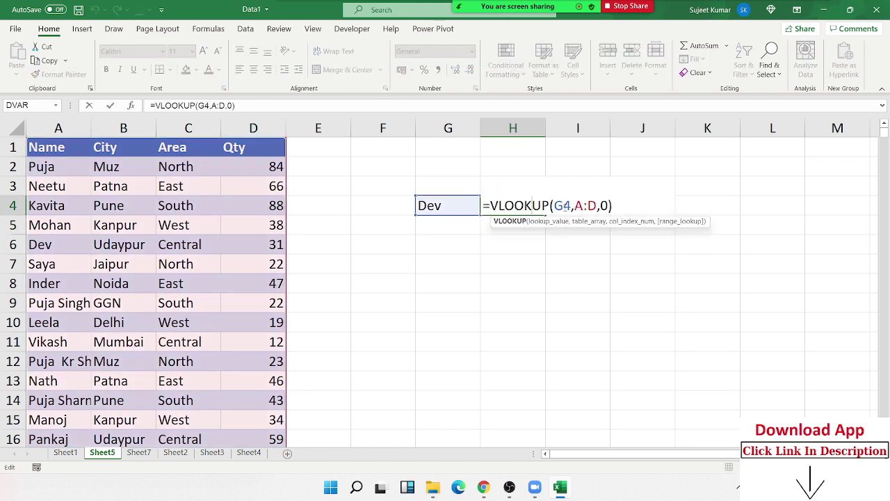
pyautogui.doubleClick(604, 205)
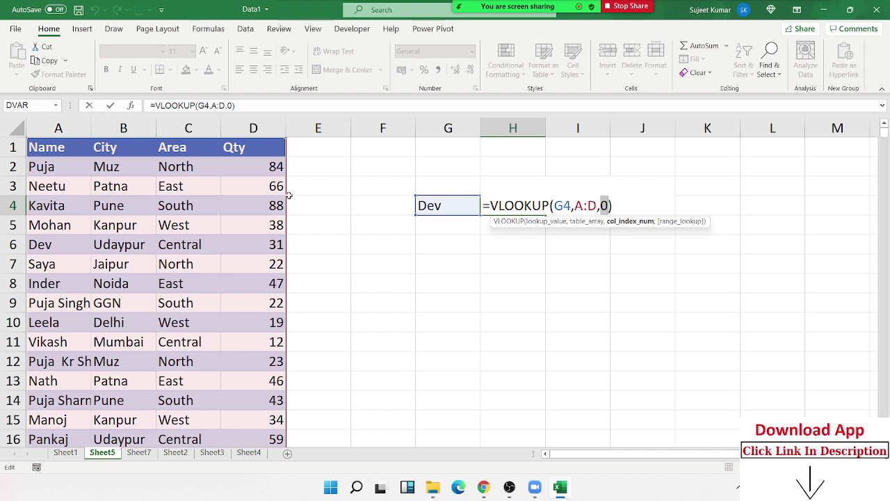
pyautogui.write('4,')
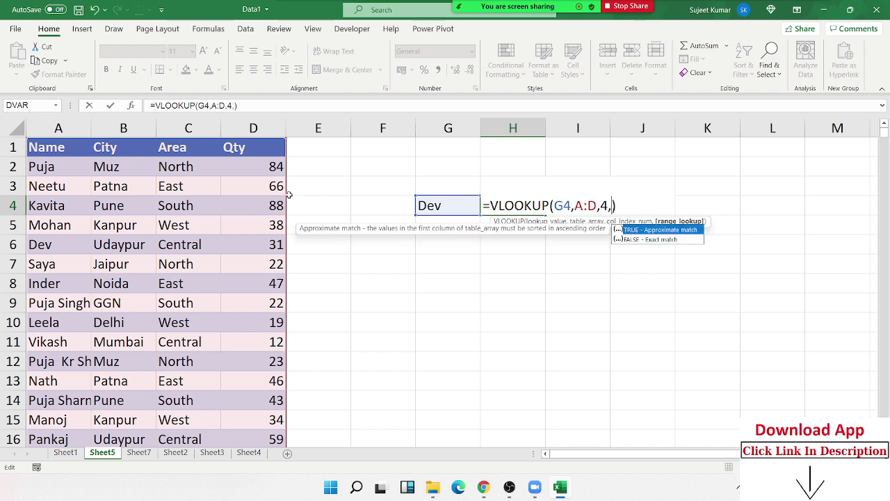
pyautogui.write('0')
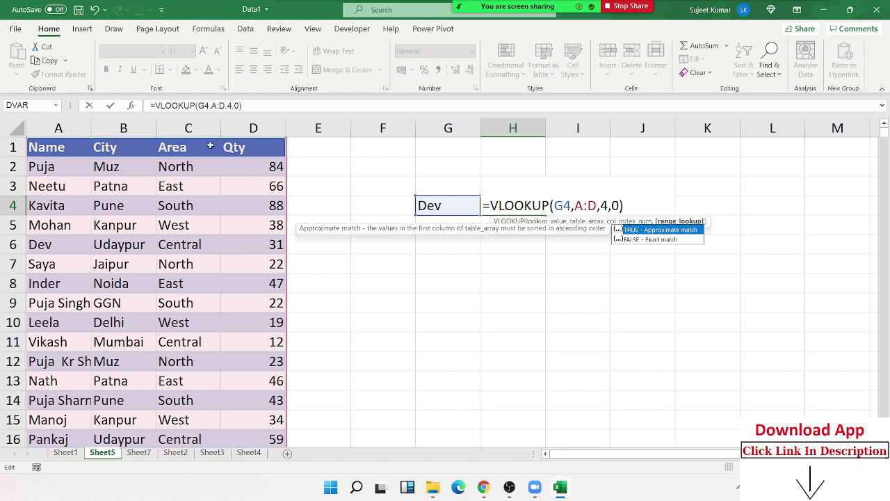
pyautogui.press('Return')
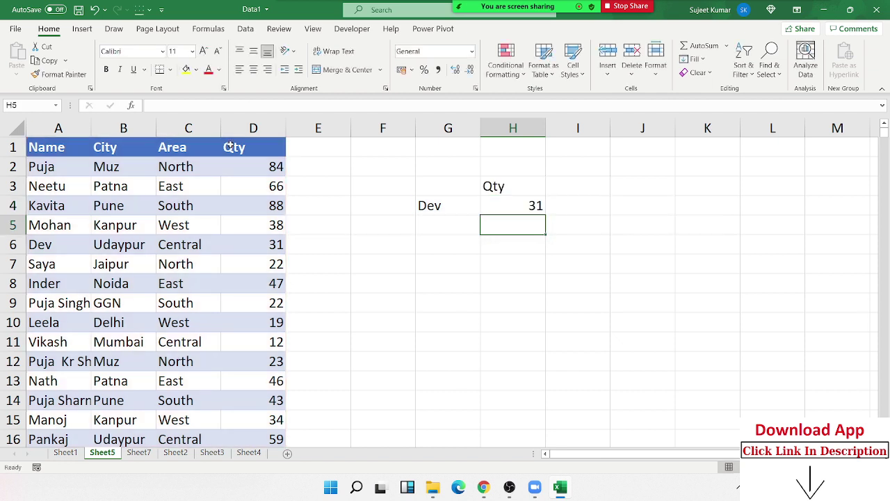
# Review the H4 lookup formula without changing it.
pyautogui.doubleClick(533, 205)
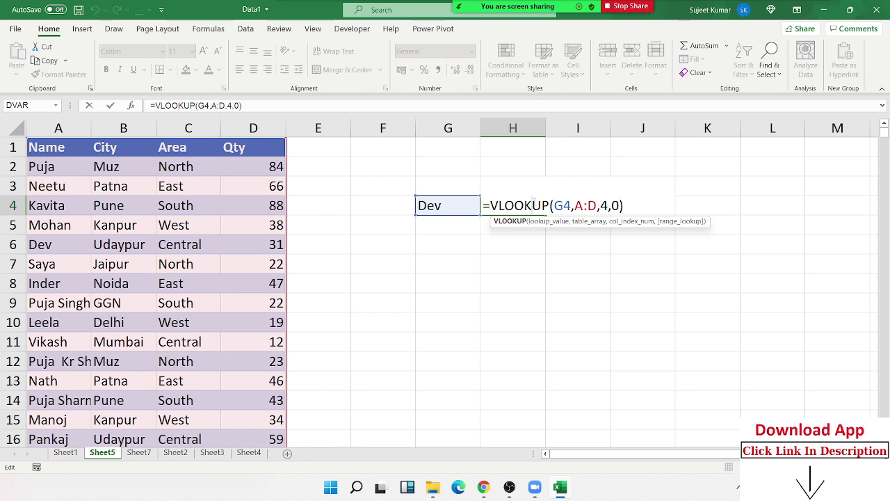
pyautogui.press('Return')
pyautogui.click(529, 202)
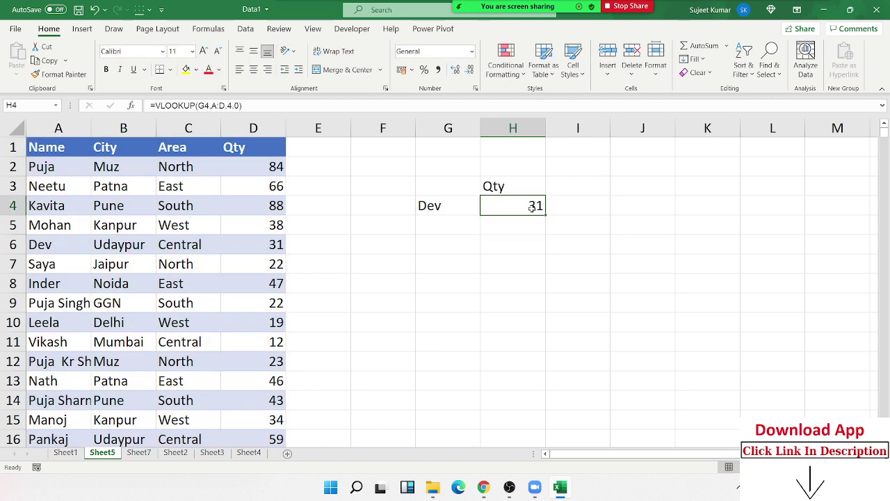
pyautogui.doubleClick(532, 207)
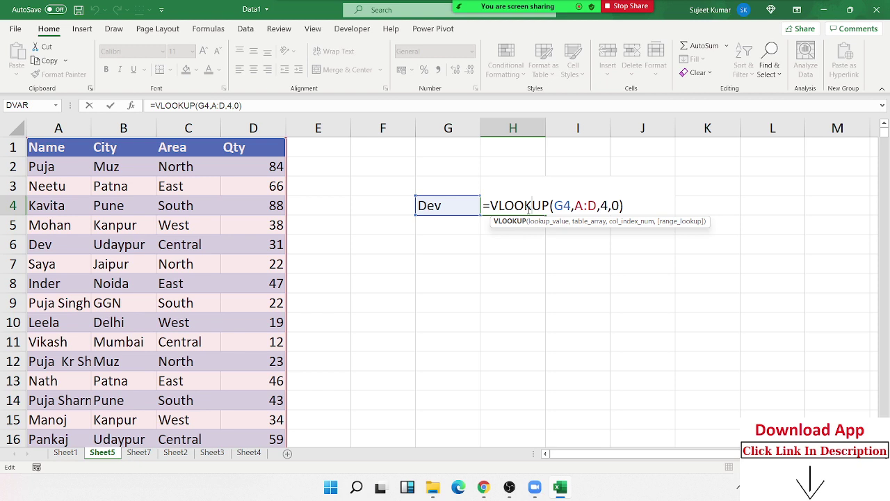
pyautogui.press('Return')
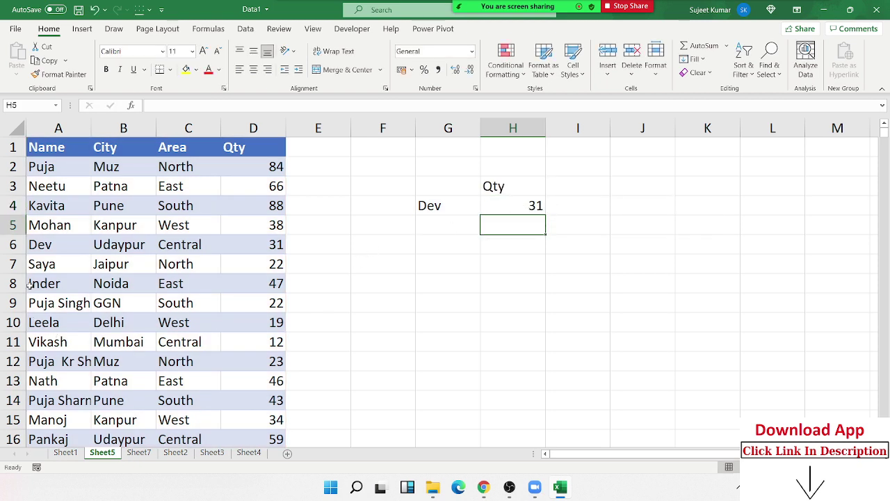
# Copy the name and city Noida from A8:B8 into G6:H6.
pyautogui.moveTo(35, 286); pyautogui.dragTo(111, 283)
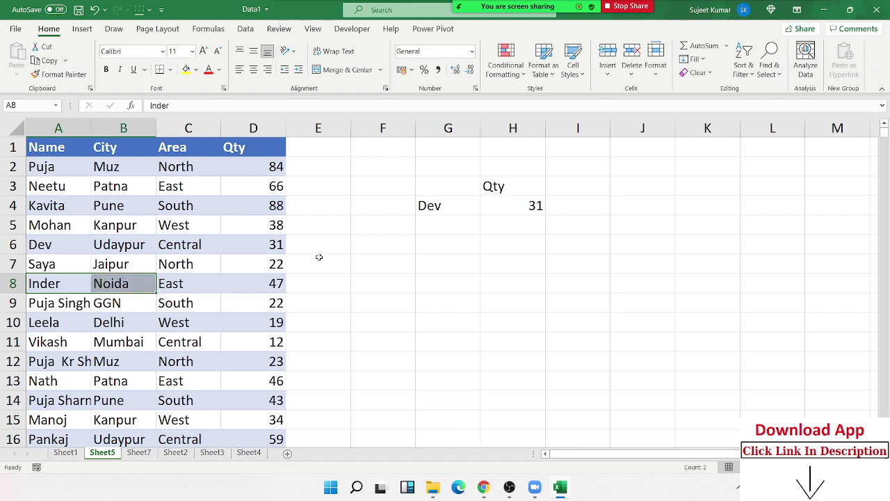
pyautogui.hotkey('ctrl', 'c')
pyautogui.click(425, 250)
pyautogui.hotkey('ctrl', 'v')
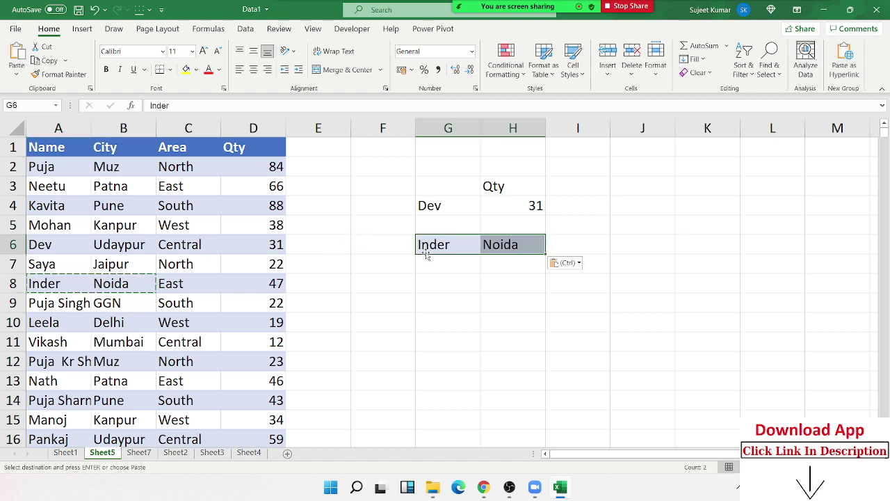
pyautogui.click(426, 257)
pyautogui.press('Escape')
# Overwrite A4's name with the row-8 name, creating a duplicate, and compare both rows.
pyautogui.click(46, 206)
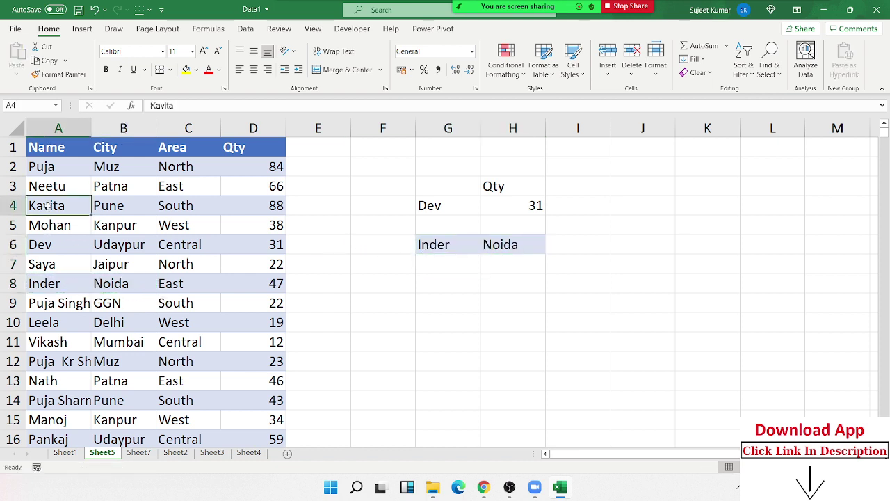
pyautogui.write('Inder')
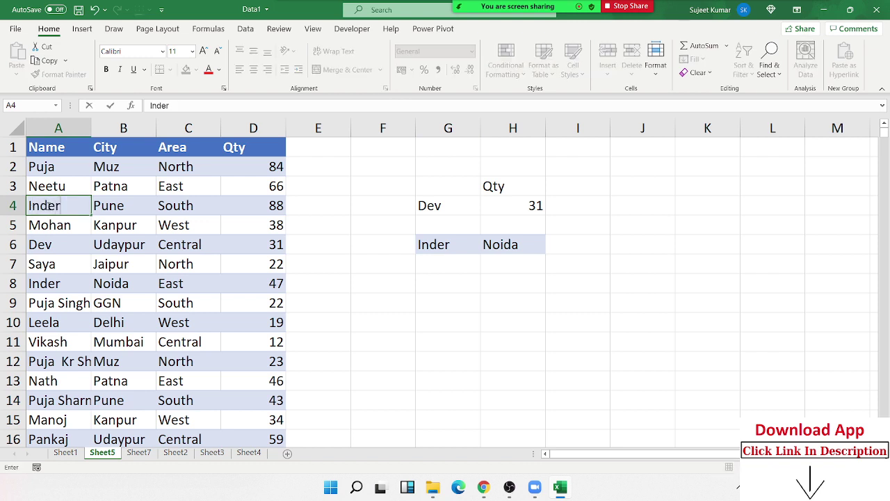
pyautogui.press('Return')
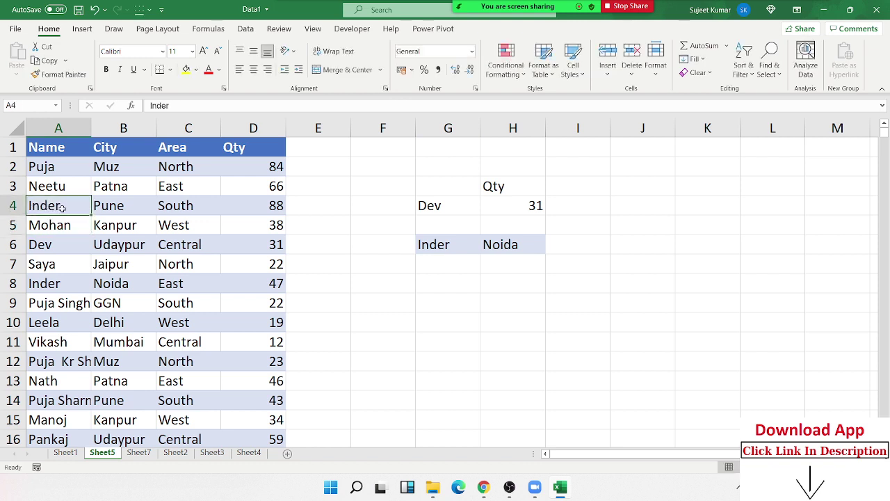
pyautogui.moveTo(47, 205); pyautogui.dragTo(105, 205)
pyautogui.moveTo(50, 281); pyautogui.dragTo(111, 278)
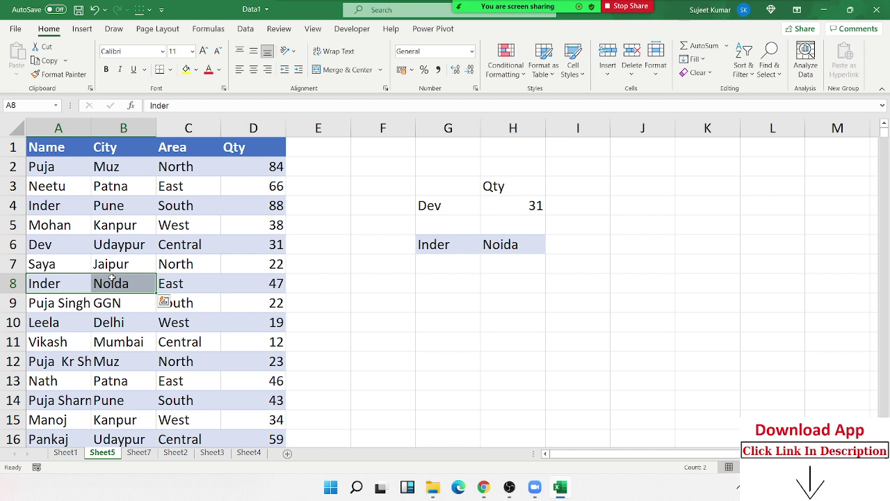
pyautogui.doubleClick(511, 206)
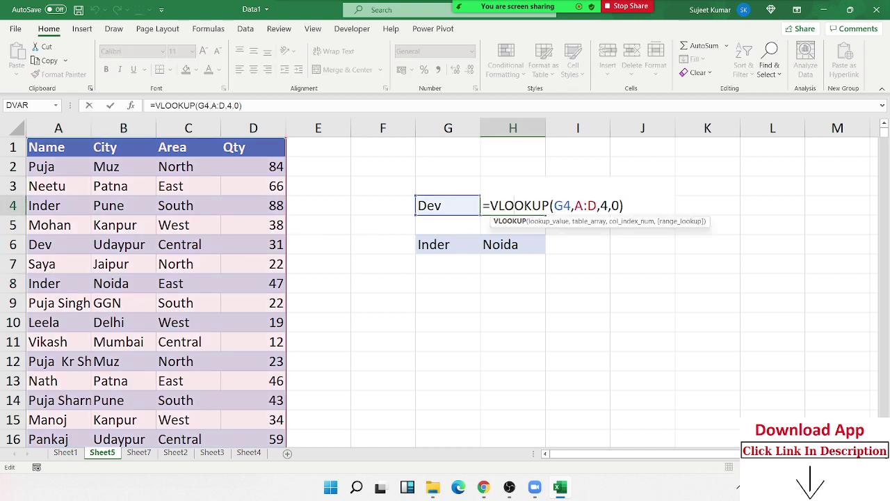
pyautogui.press('Return')
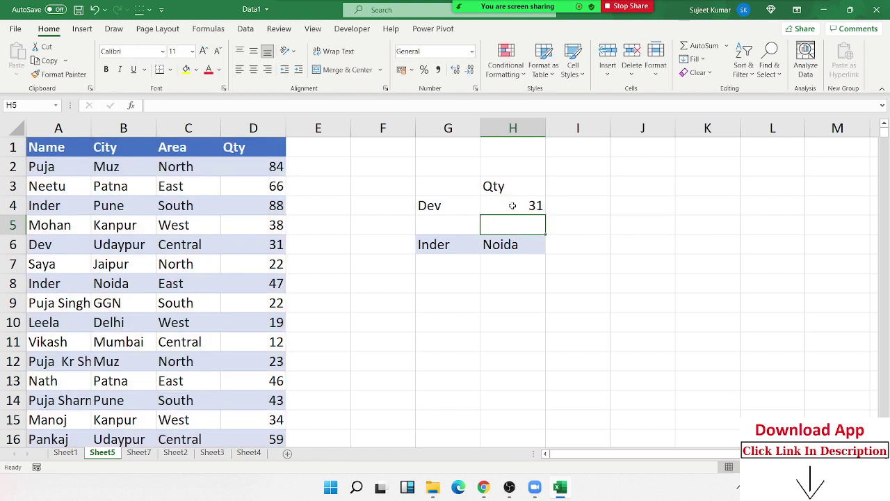
pyautogui.click(509, 249)
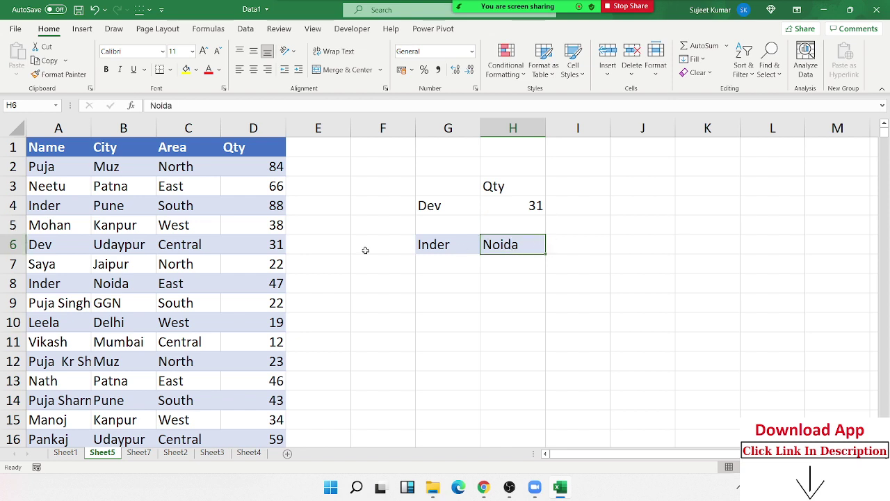
pyautogui.click(74, 125)
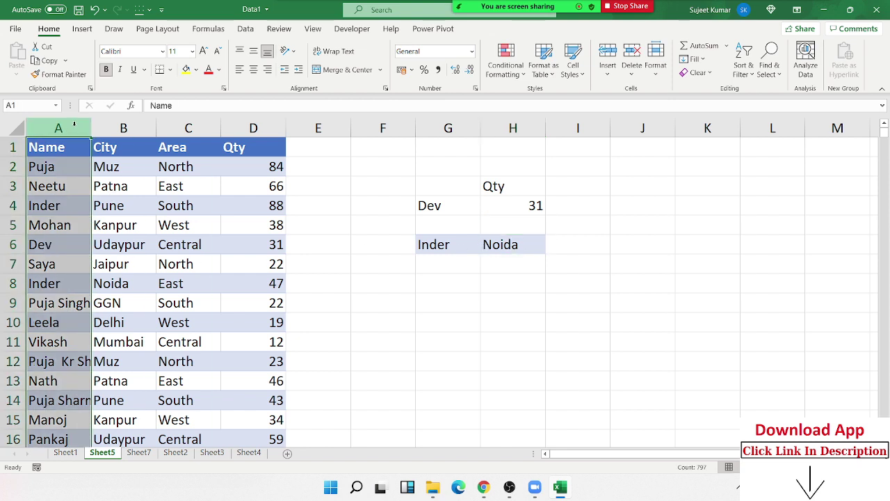
# Insert a new column A and enter =B2&"-"&C2 in A2 as a Name-City key.
pyautogui.hotkey('ctrl', 'shift', '+')
pyautogui.press('Down')
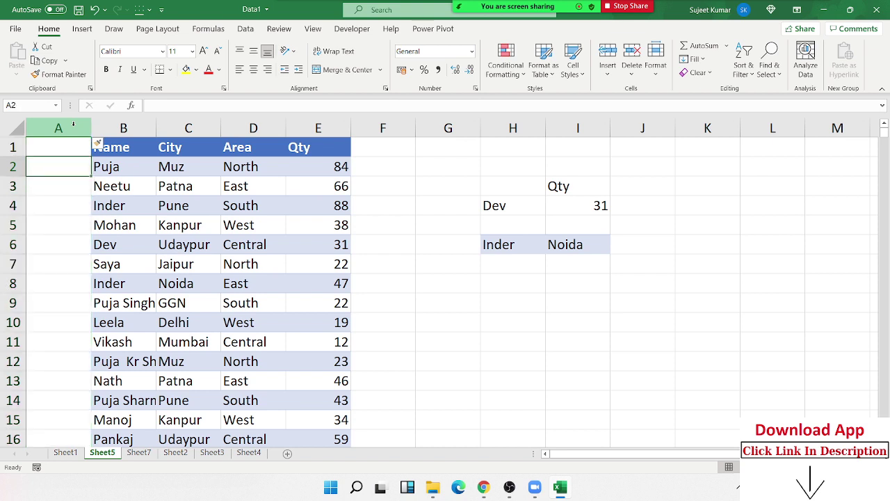
pyautogui.write('=')
pyautogui.press('Right')
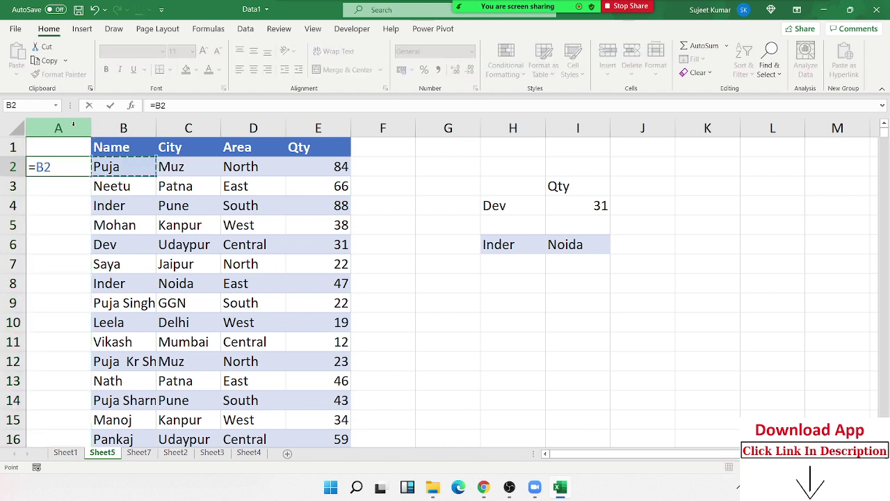
pyautogui.write('&"-"')
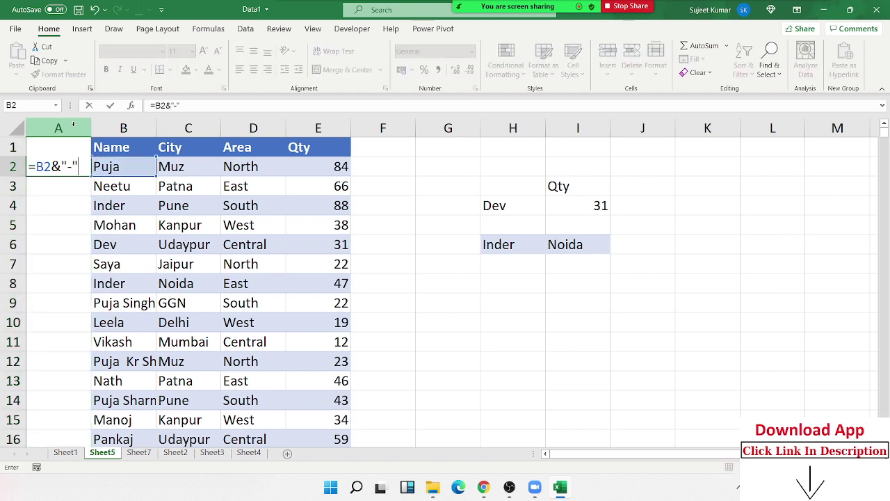
pyautogui.write('&')
pyautogui.press('Right')
pyautogui.press('Right')
pyautogui.press('Return')
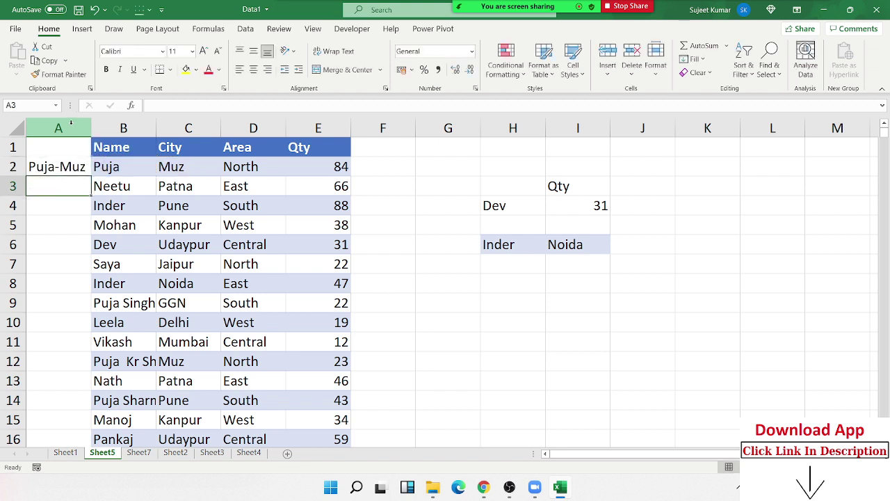
# Fill the key formula down the table and autofit column A.
pyautogui.click(64, 167)
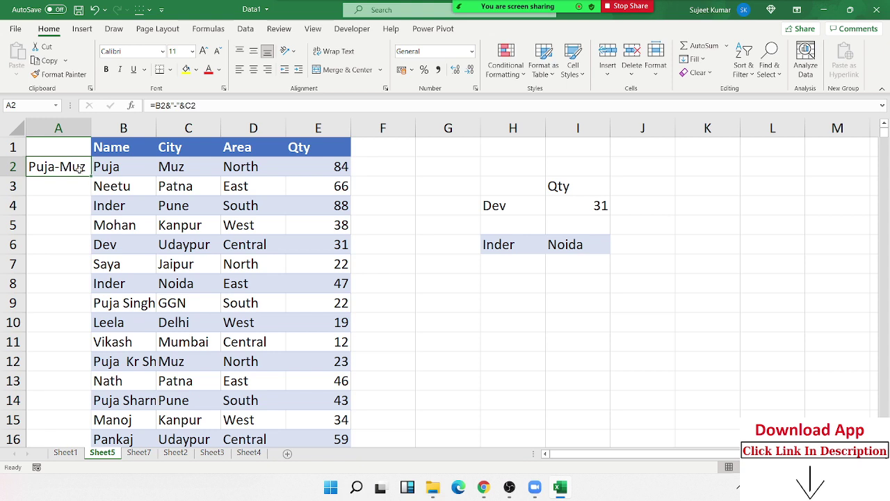
pyautogui.doubleClick(91, 177)
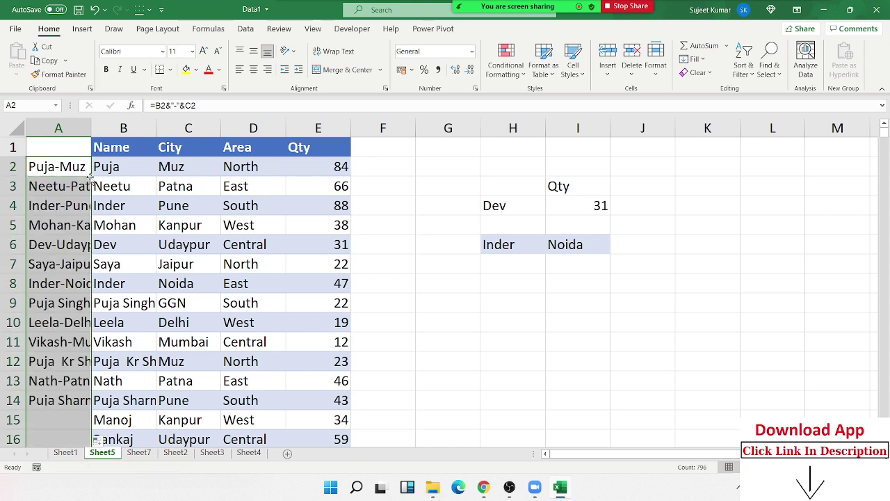
pyautogui.click(80, 159)
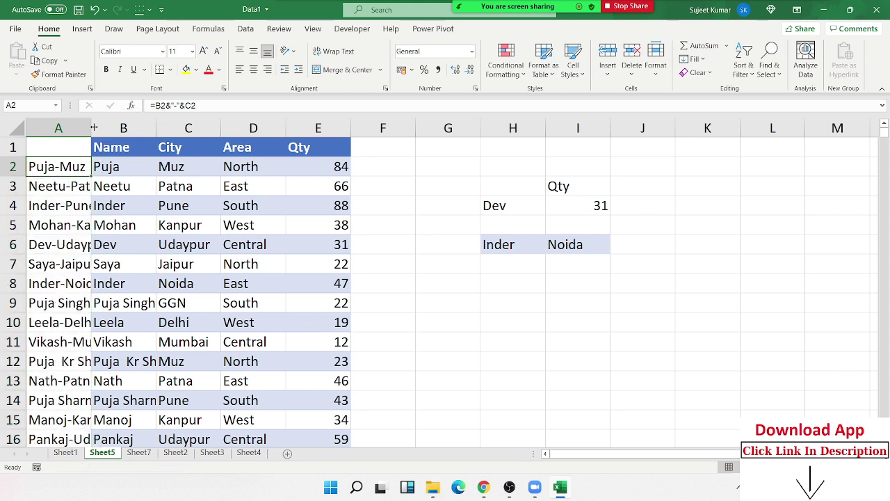
pyautogui.doubleClick(91, 128)
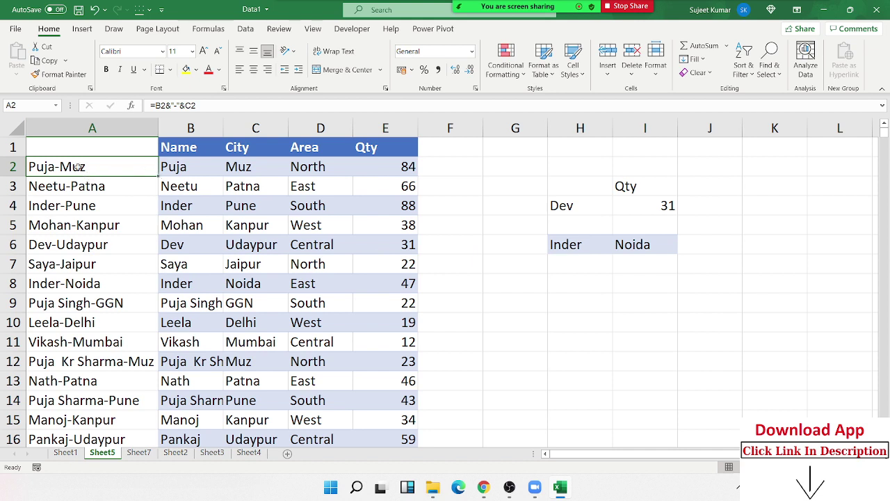
pyautogui.moveTo(80, 167); pyautogui.dragTo(78, 224)
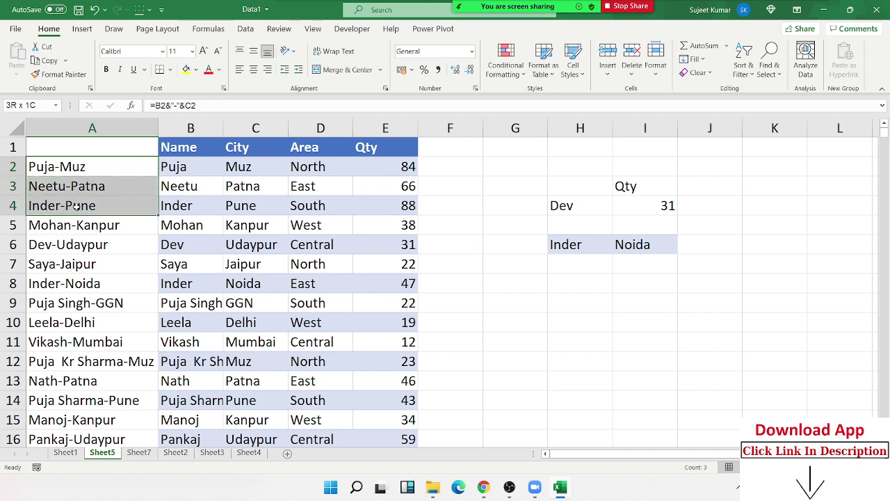
# Add a Qty heading in J5.
pyautogui.click(711, 230)
pyautogui.write('Q')
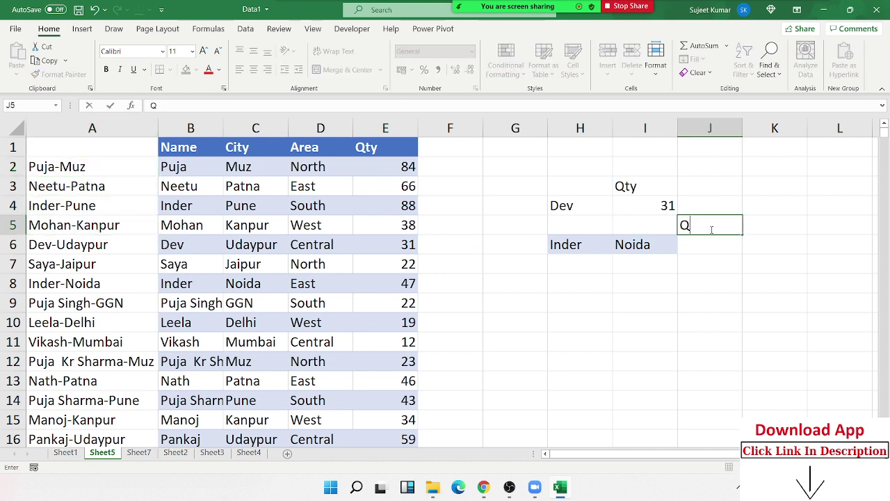
pyautogui.write('ty')
pyautogui.press('Return')
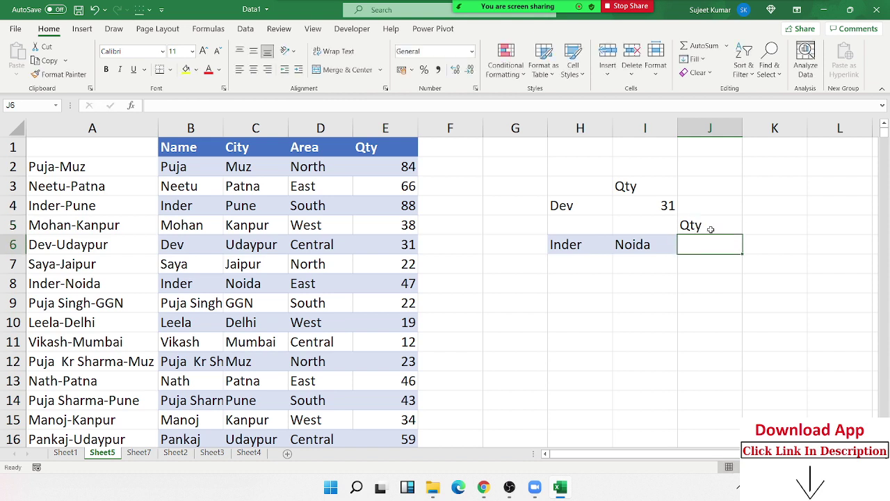
# Enter =VLOOKUP(H6&"-"&I6,A:E,5,0) in J6, returning Qty 47.
pyautogui.write('=vl')
pyautogui.press('Tab')
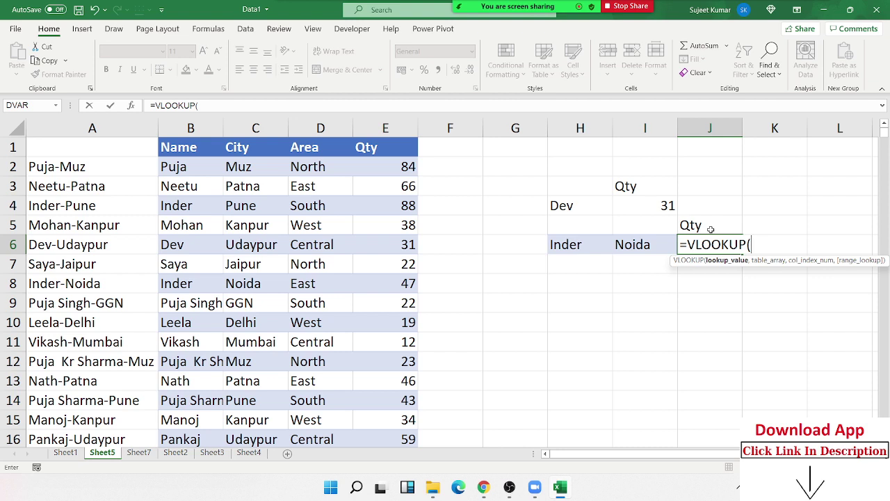
pyautogui.press('Left')
pyautogui.press('Left')
pyautogui.write('&')
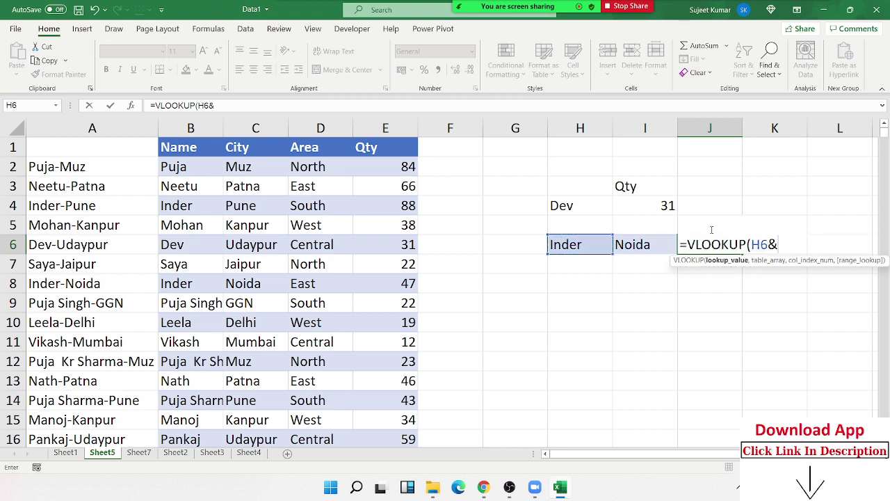
pyautogui.write('"-"')
pyautogui.write('&')
pyautogui.press('Left')
pyautogui.write(',')
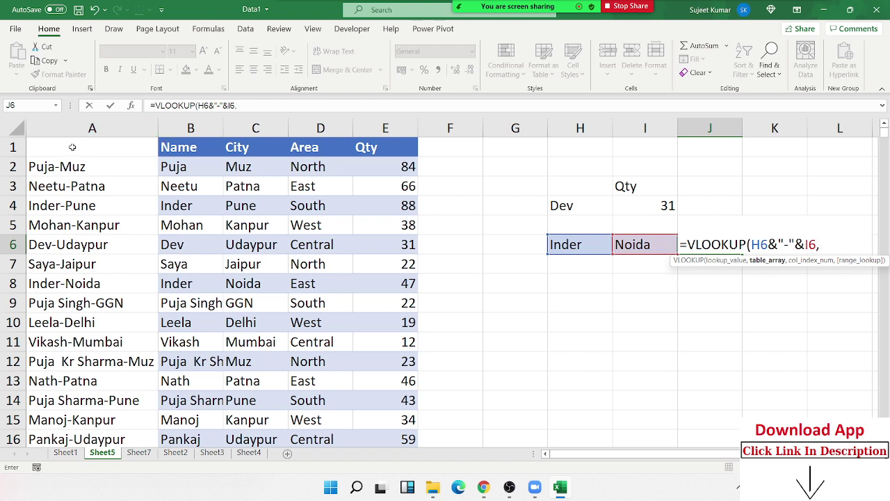
pyautogui.click(78, 132)
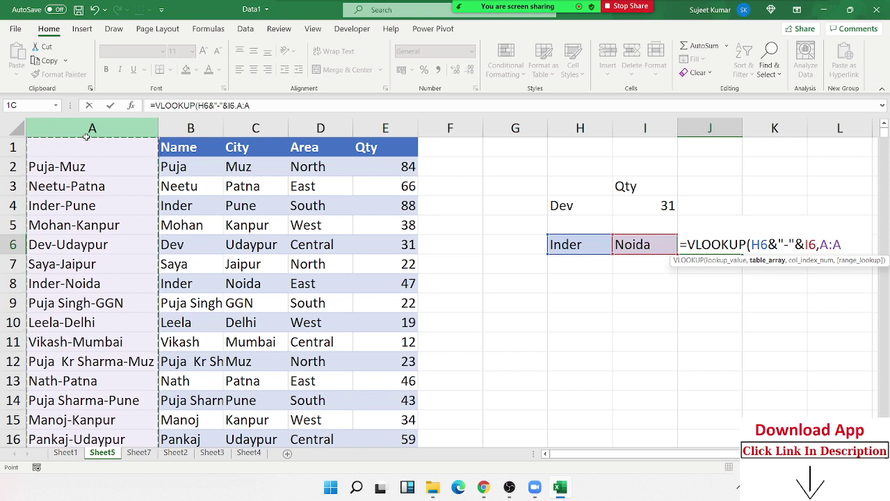
pyautogui.moveTo(78, 133)
pyautogui.mouseDown()
pyautogui.moveTo(235, 142)
pyautogui.moveTo(365, 133)
pyautogui.mouseUp()
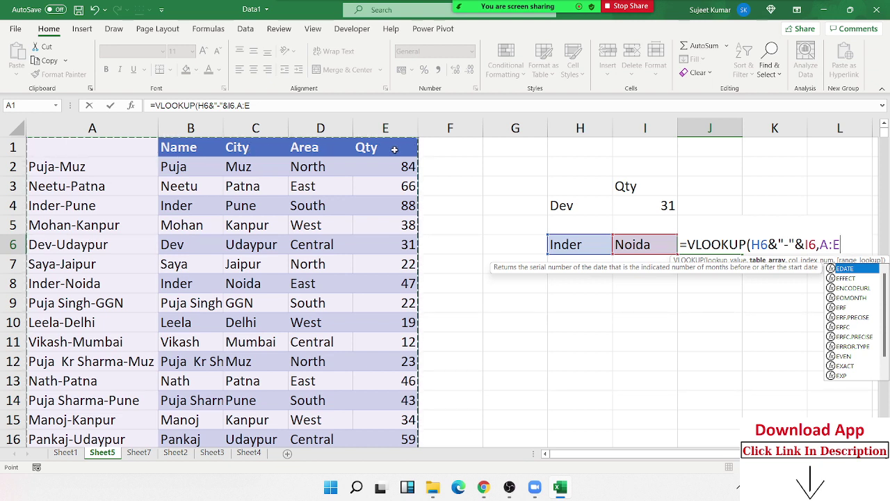
pyautogui.write(',5,')
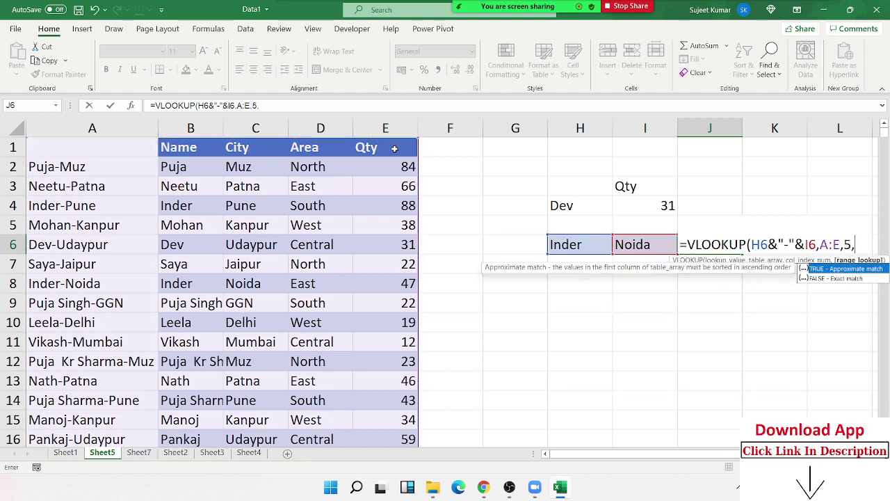
pyautogui.write('0')
pyautogui.press('Return')
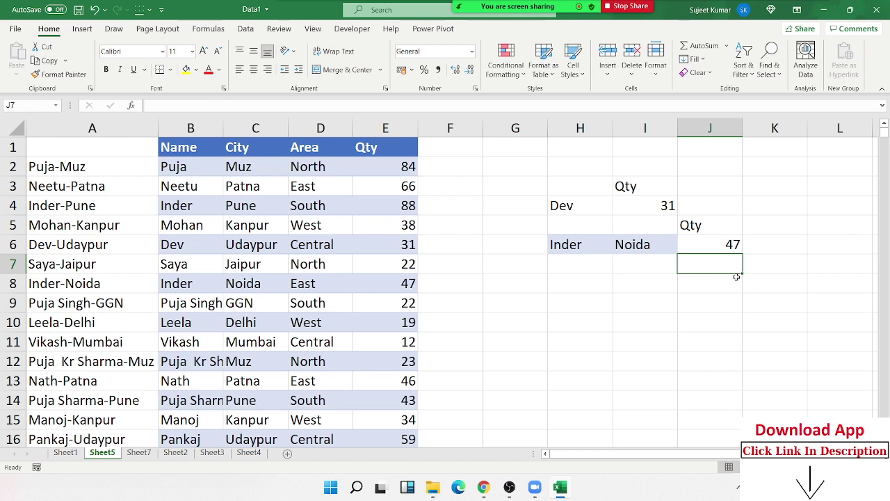
pyautogui.doubleClick(720, 246)
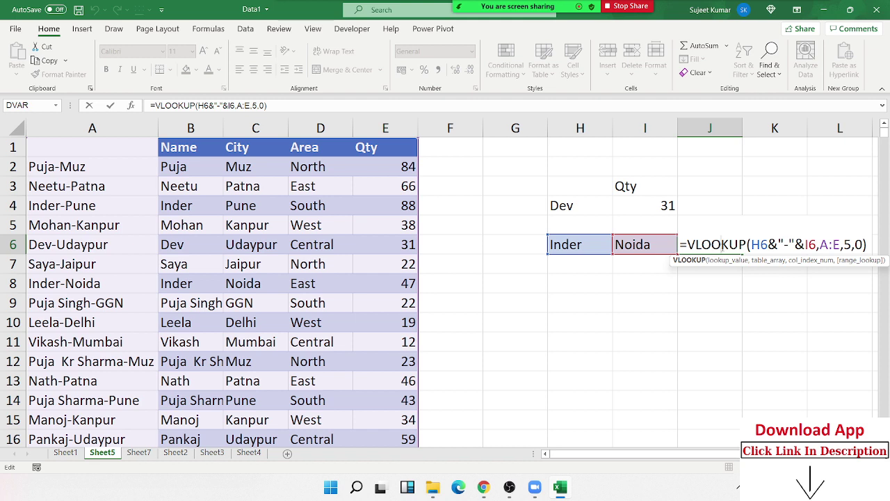
pyautogui.press('Return')
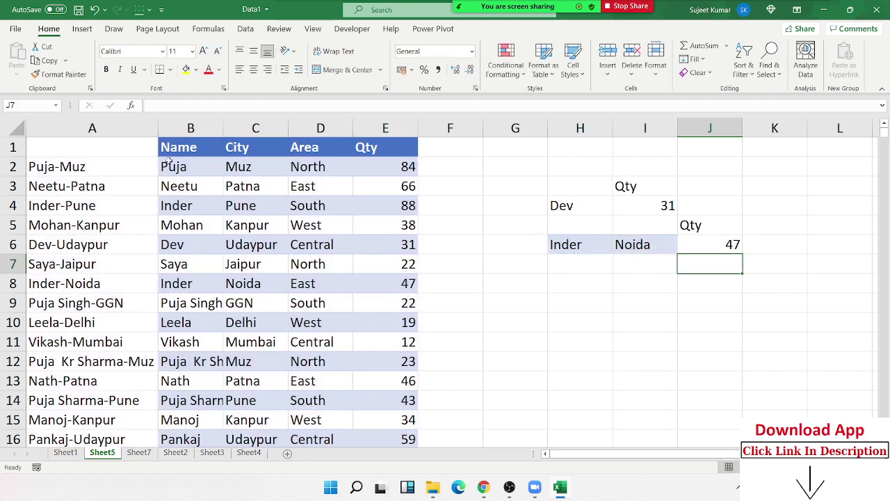
# Extend A2's key formula to =B2&"-"&C2&"-"&D2, adding the Area.
pyautogui.click(98, 166)
pyautogui.press('F2')
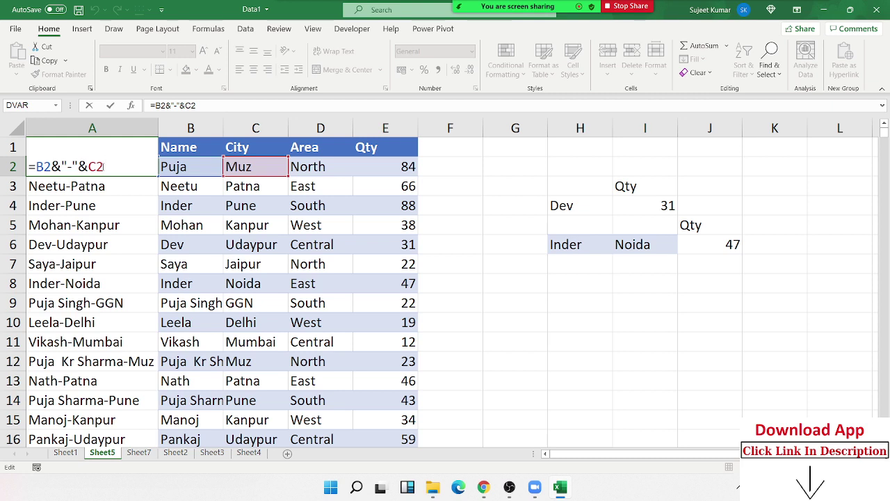
pyautogui.write('&C2')
pyautogui.write('&"-"&')
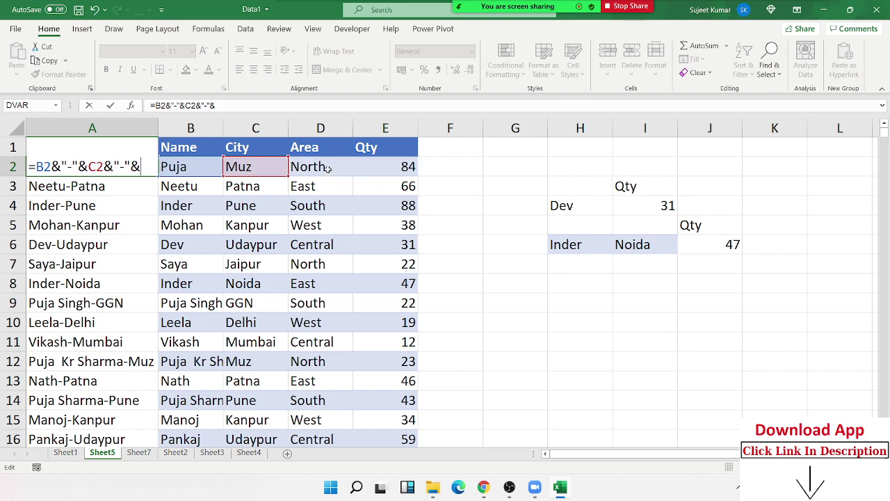
pyautogui.click(323, 166)
pyautogui.press('Return')
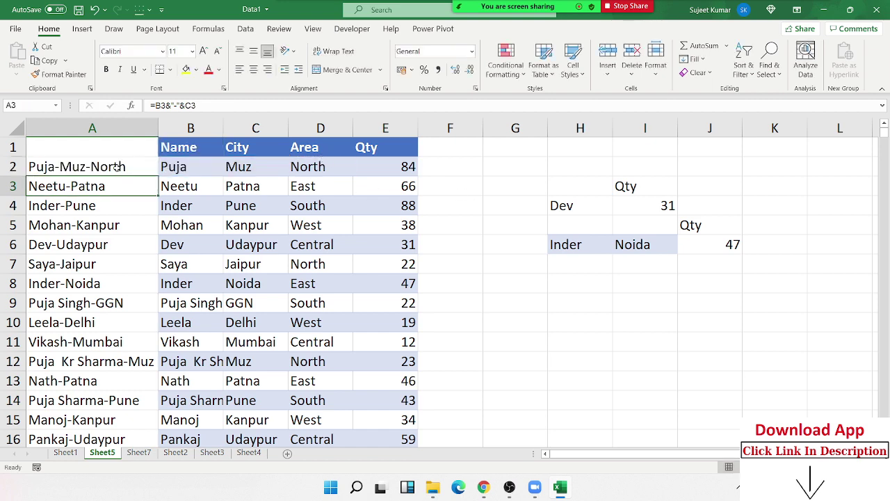
# Fill the Name-City-Area key down column A, then select the East area in D8.
pyautogui.click(132, 165)
pyautogui.doubleClick(154, 176)
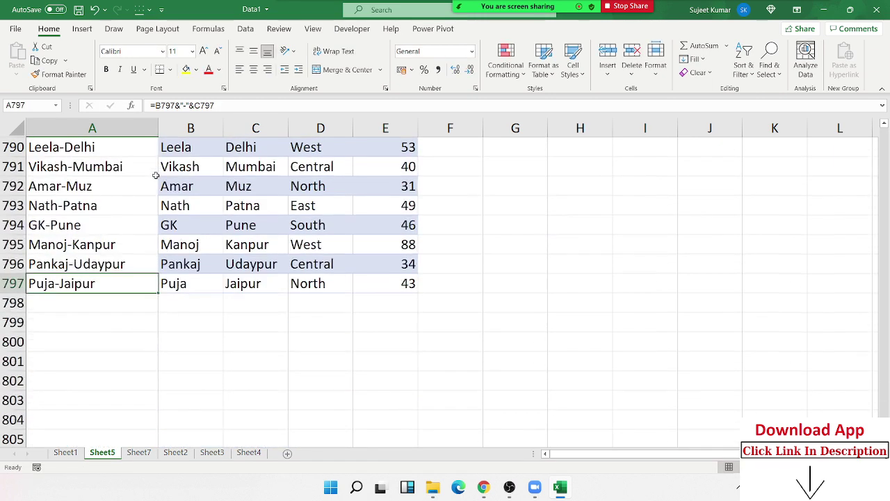
pyautogui.hotkey('ctrl', 'Up')
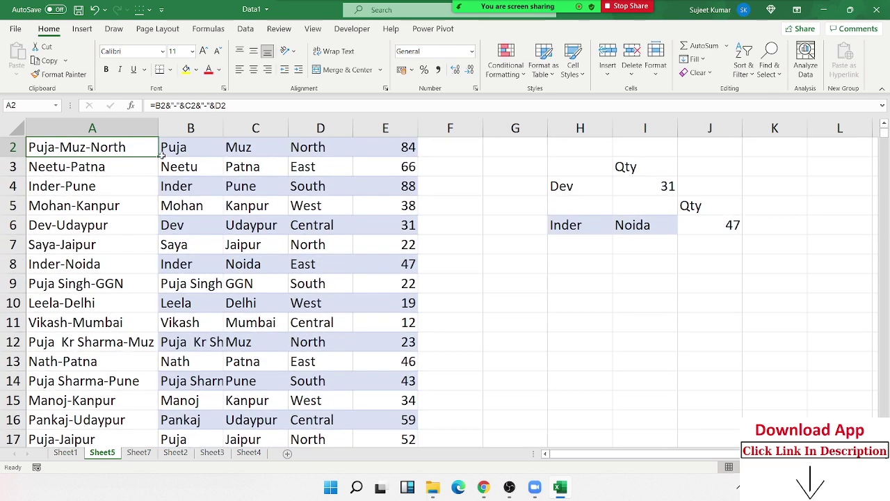
pyautogui.doubleClick(158, 157)
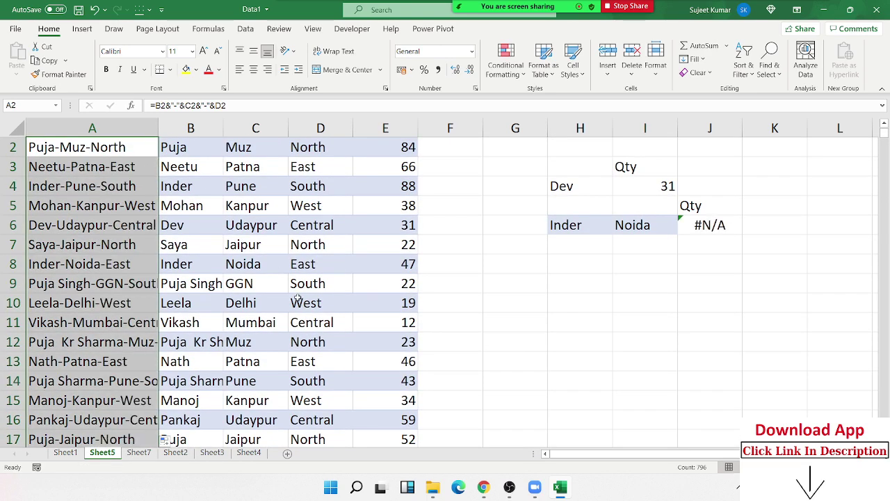
pyautogui.click(297, 249)
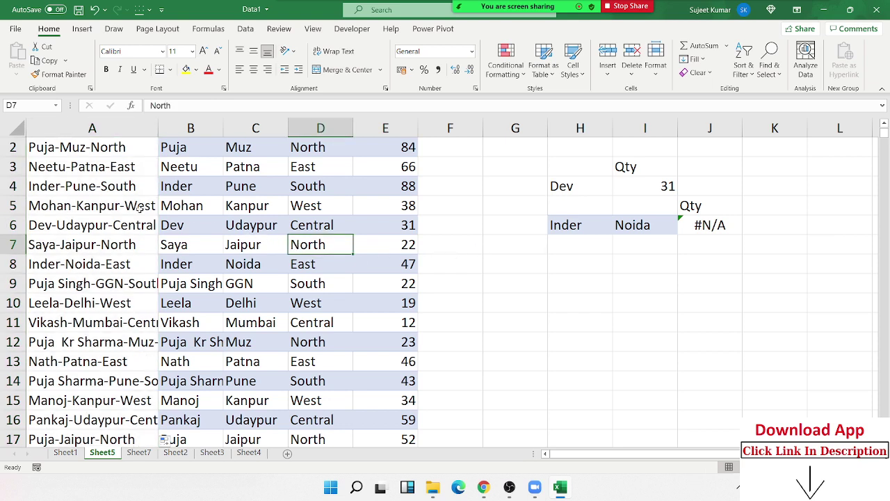
pyautogui.click(311, 190)
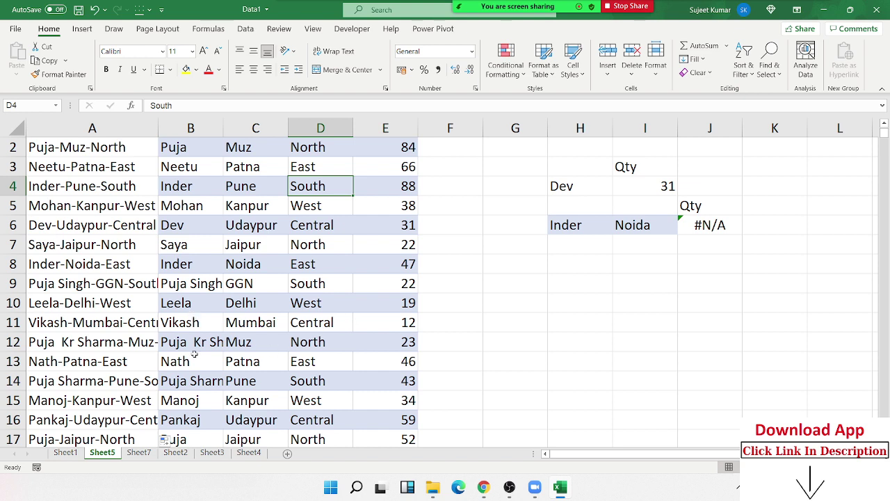
pyautogui.click(323, 262)
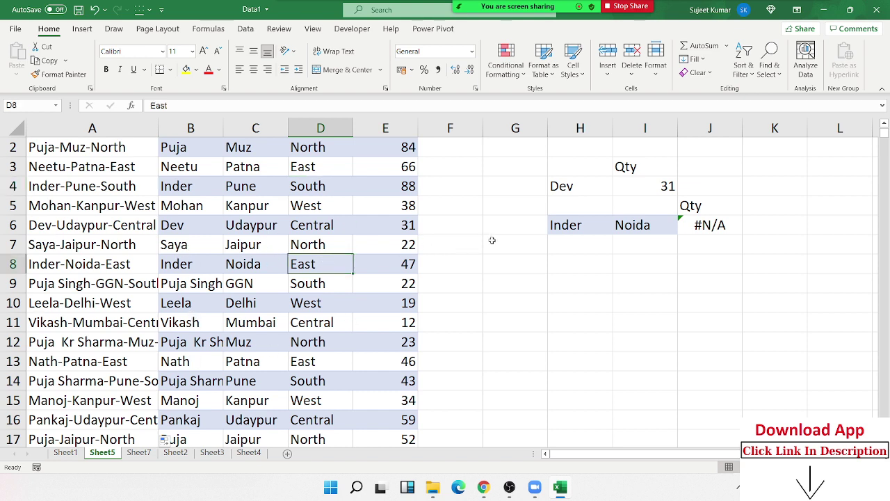
# Copy the East area from D8 into I7.
pyautogui.hotkey('ctrl', 'c')
pyautogui.click(618, 243)
pyautogui.press('Return')
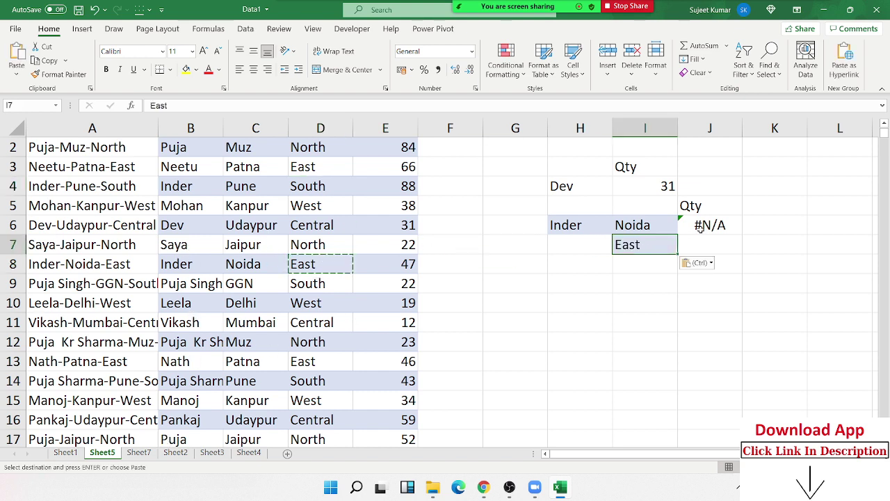
# Append &"-"&I7 to J6's VLOOKUP key so it returns 47 again.
pyautogui.click(700, 228)
pyautogui.doubleClick(699, 227)
pyautogui.click(817, 224)
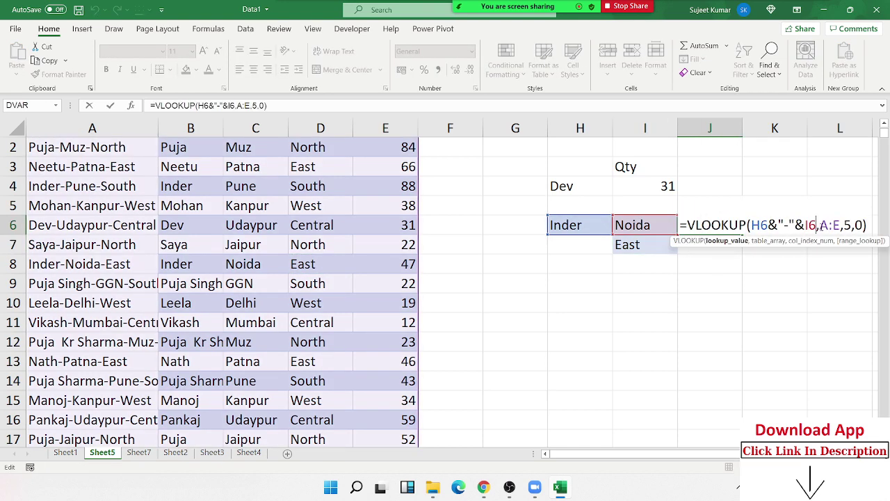
pyautogui.write('&')
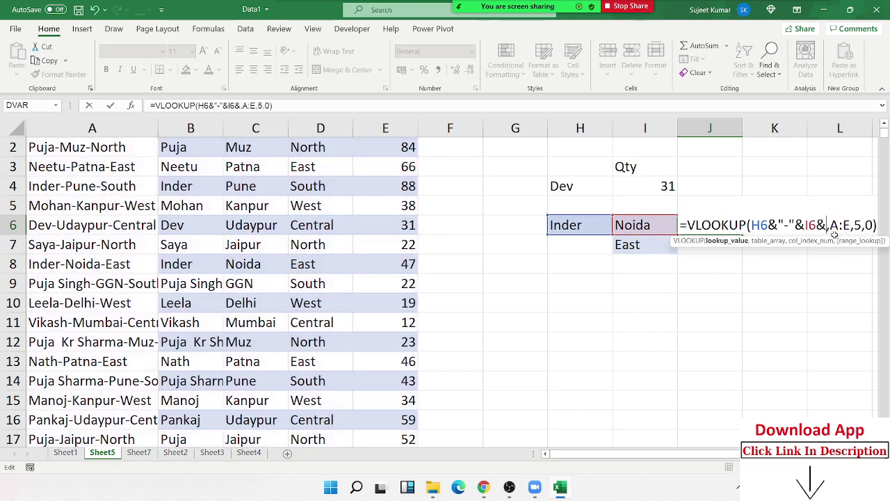
pyautogui.write('"-"')
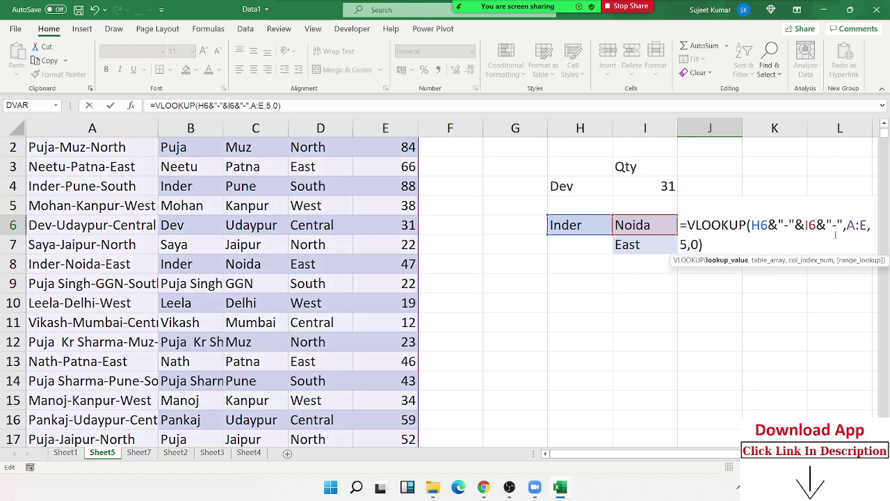
pyautogui.write('&')
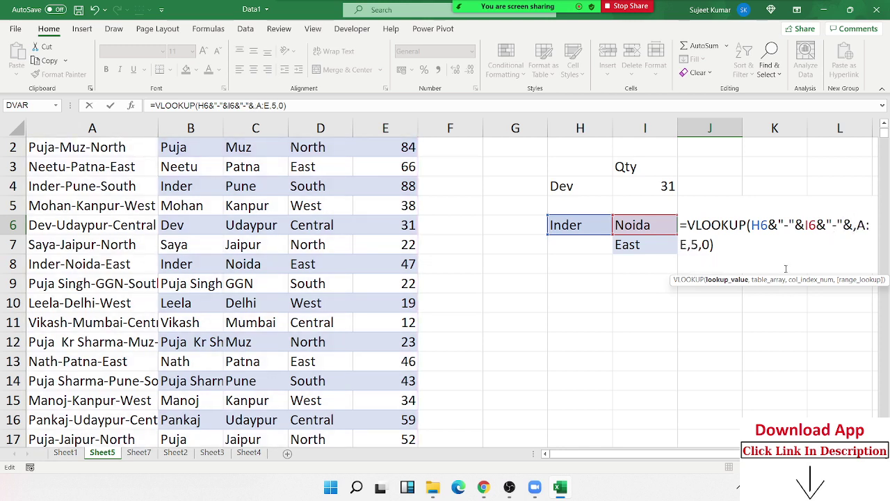
pyautogui.click(640, 247)
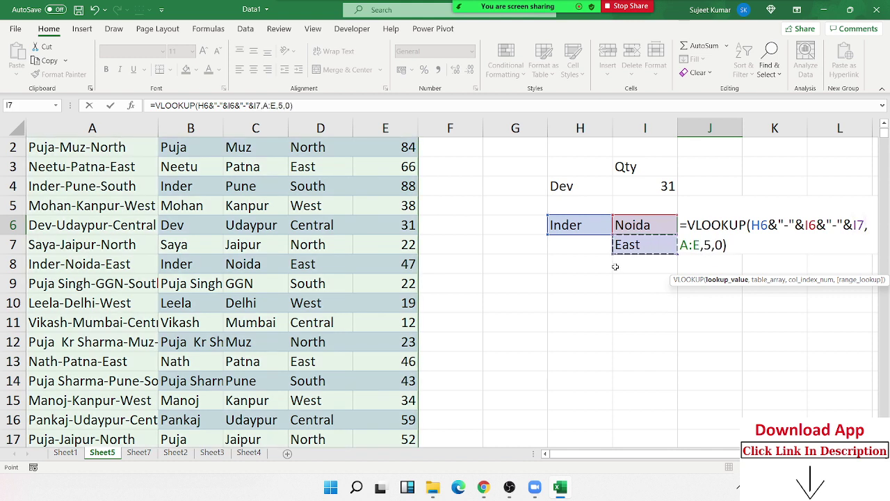
pyautogui.press('Return')
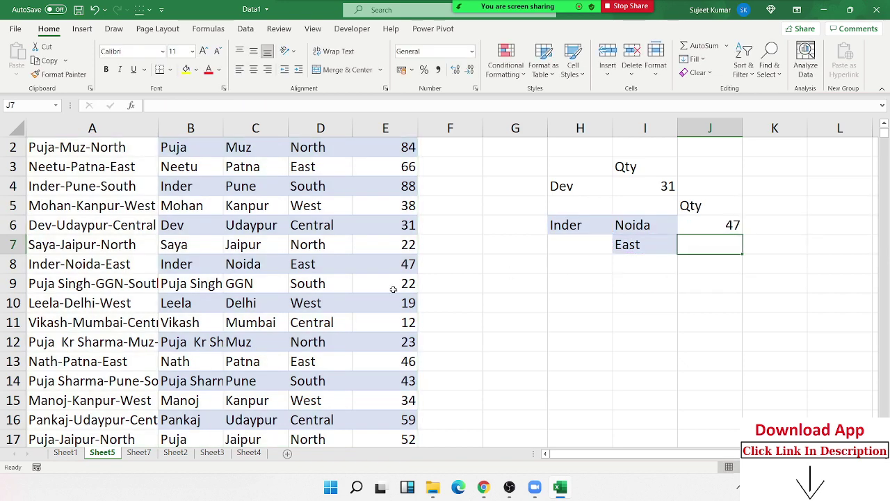
# Copy the Name-to-Qty table into a new sheet, Sheet6.
pyautogui.scroll(1, 393, 289)
pyautogui.moveTo(187, 142)
pyautogui.mouseDown()
pyautogui.moveTo(373, 273)
pyautogui.moveTo(405, 411)
pyautogui.mouseUp()
pyautogui.hotkey('ctrl', 'c')
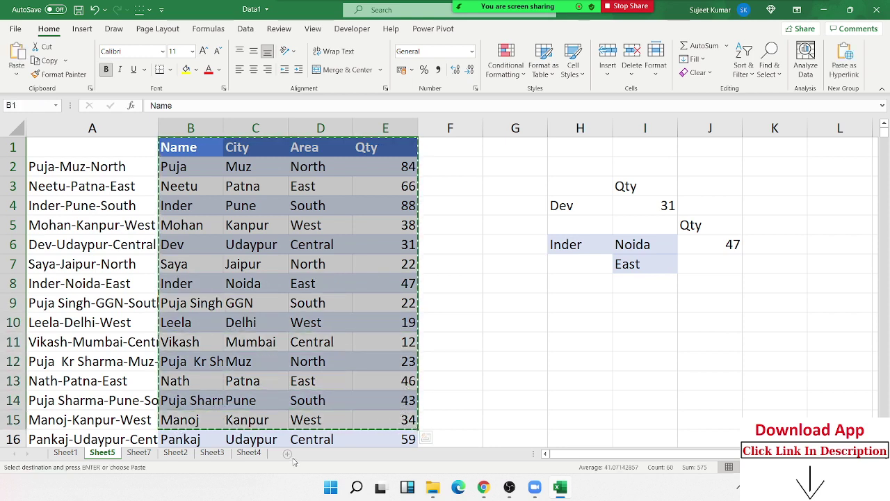
pyautogui.click(287, 453)
pyautogui.hotkey('ctrl', 'v')
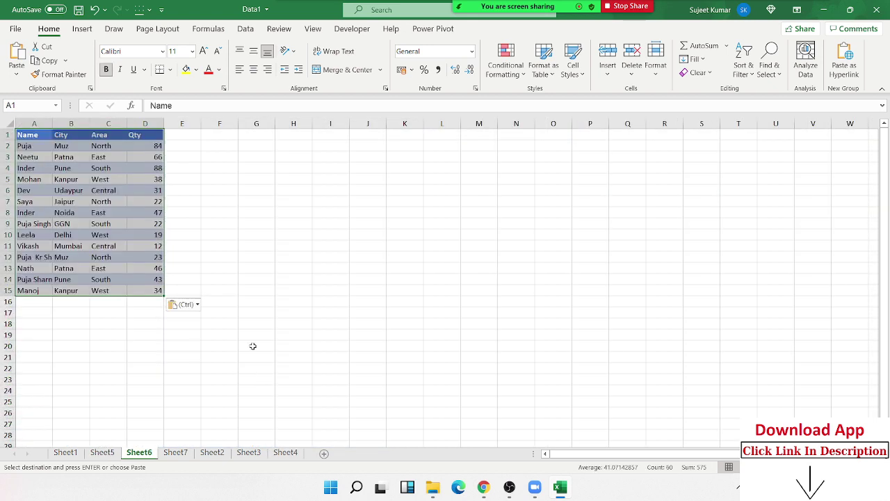
pyautogui.scroll(2, 228, 241)
pyautogui.scroll(2, 224, 240)
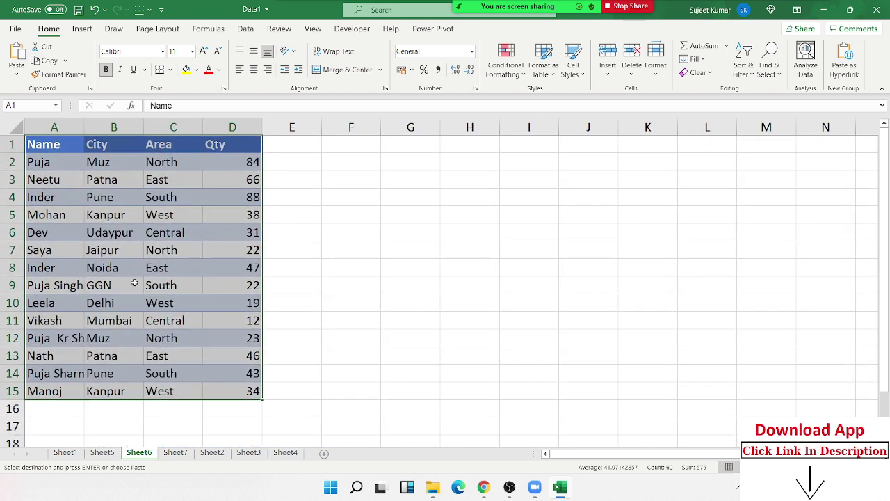
# Retype the first name in A2 so it duplicates A15's name.
pyautogui.click(76, 160)
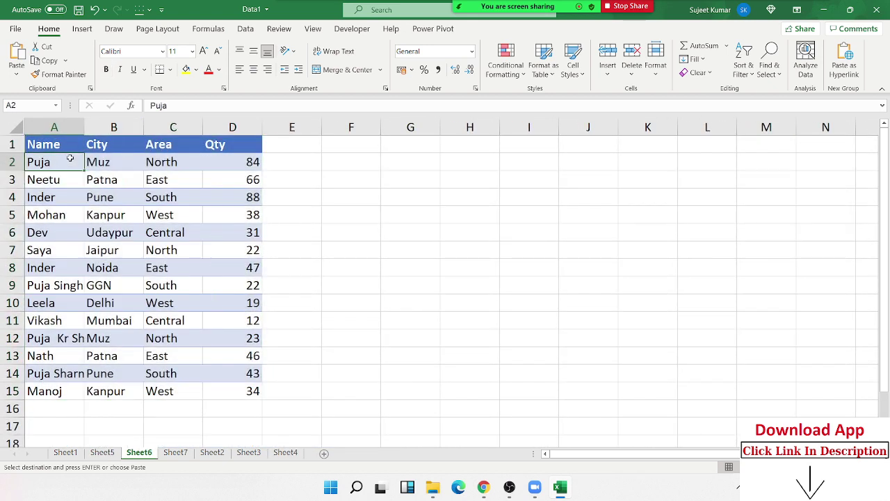
pyautogui.write('Manoj')
pyautogui.write('o')
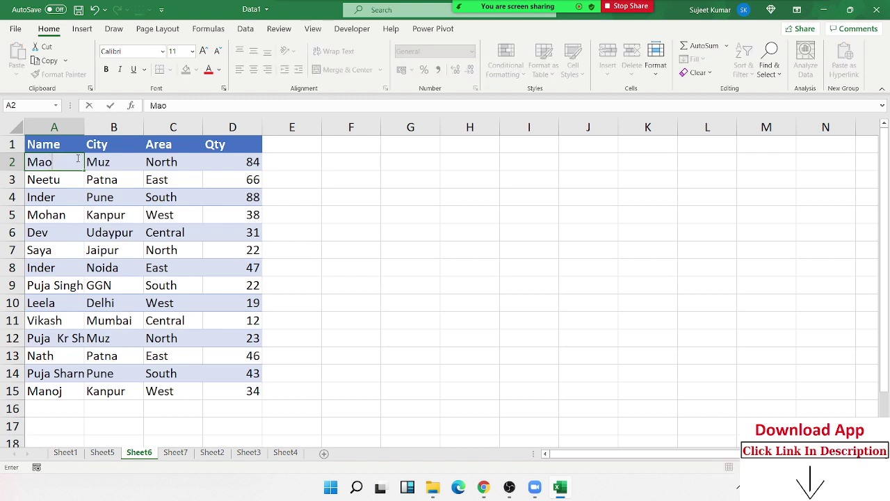
pyautogui.press('BackSpace')
pyautogui.press('BackSpace')
pyautogui.write('no')
pyautogui.press('BackSpace')
pyautogui.press('BackSpace')
pyautogui.write('a')
pyautogui.press('Return')
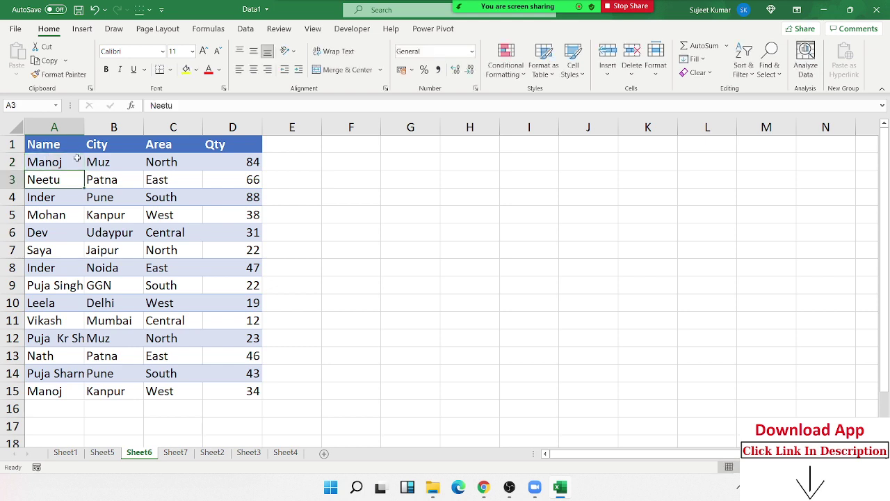
# Replace the name in A14 with a short two-letter name.
pyautogui.click(54, 376)
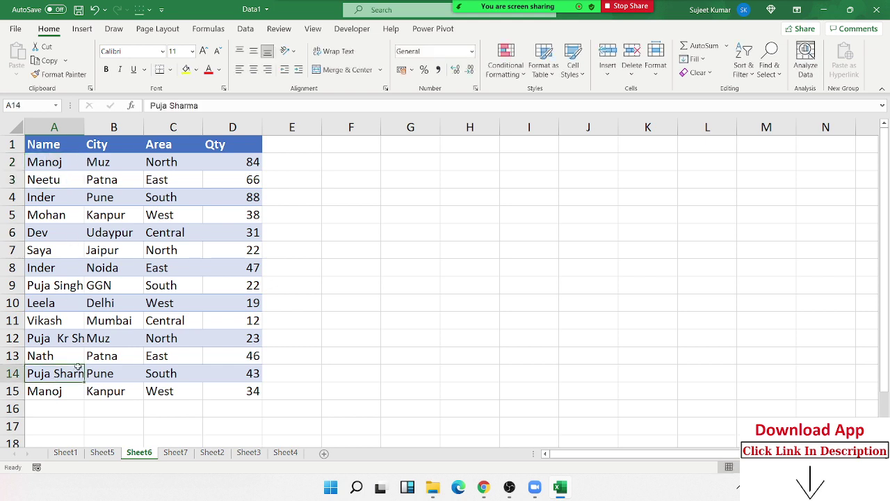
pyautogui.write('OM')
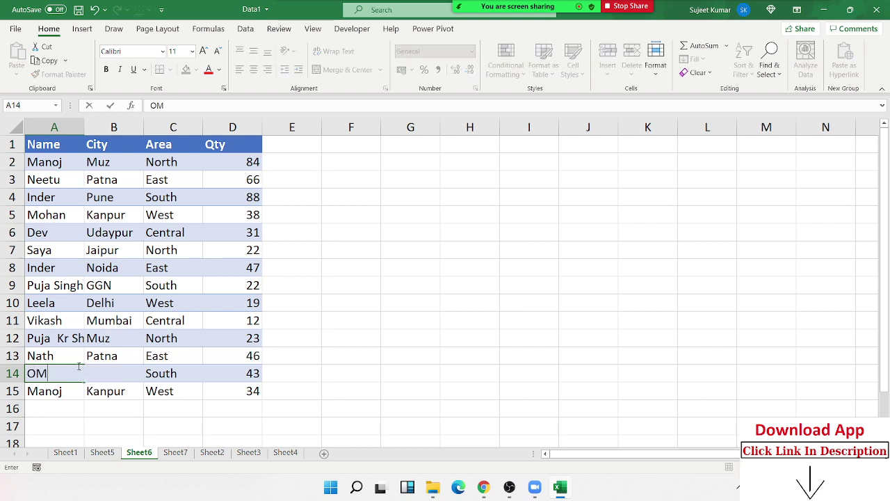
pyautogui.press('Return')
# Enter the lookup name Puja in G4 and review the names in column A.
pyautogui.click(396, 197)
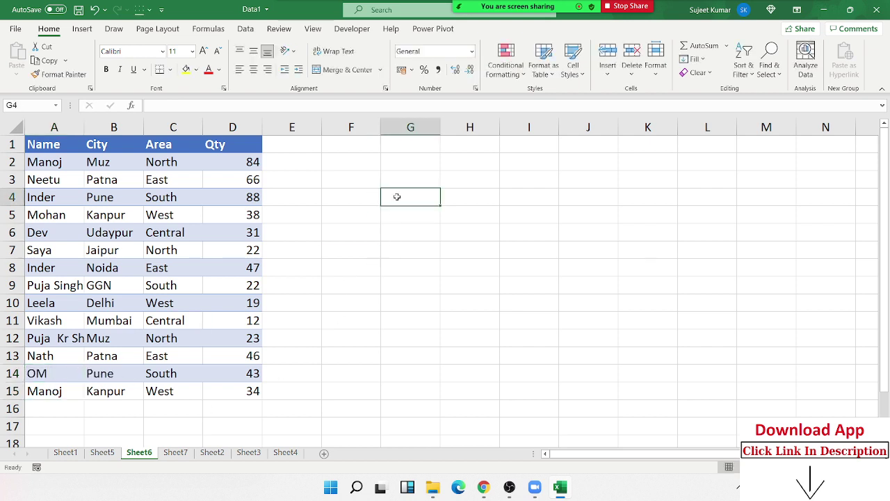
pyautogui.write('Puja')
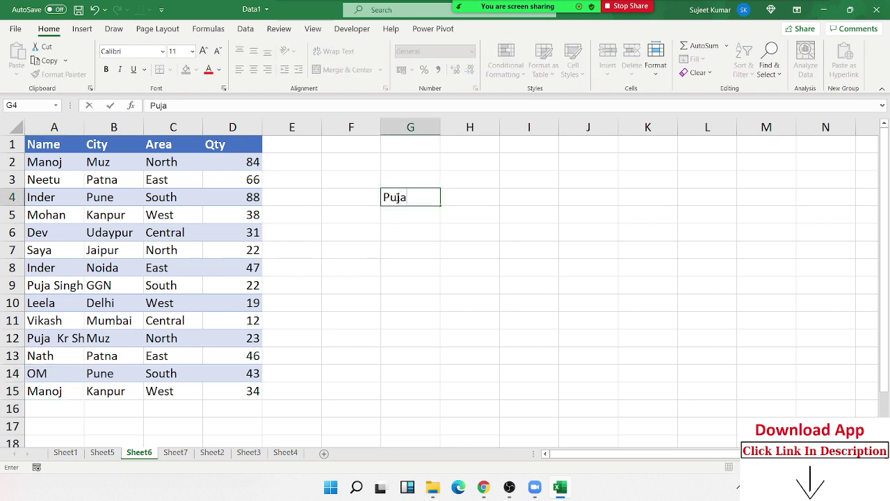
pyautogui.click(434, 247)
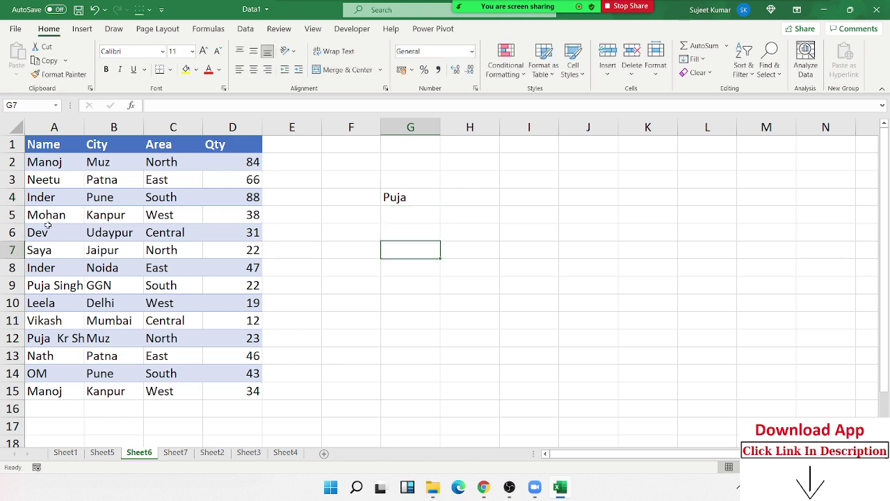
pyautogui.moveTo(61, 389); pyautogui.dragTo(63, 201)
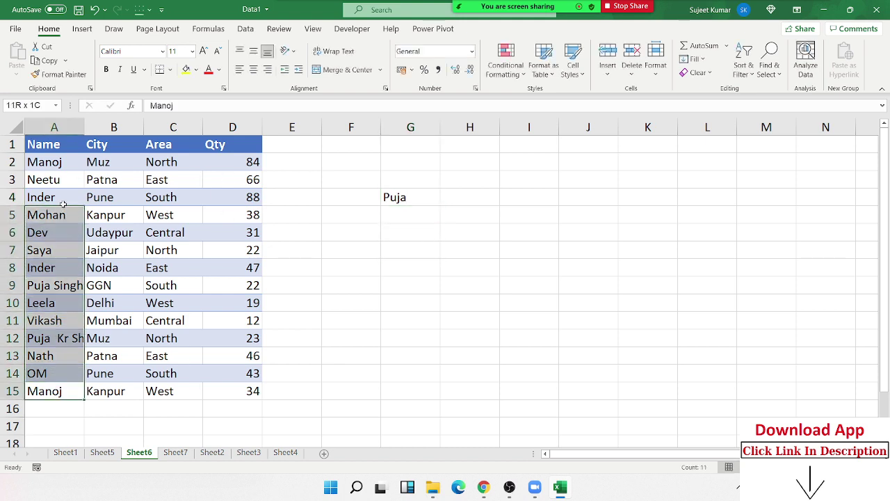
pyautogui.click(54, 338)
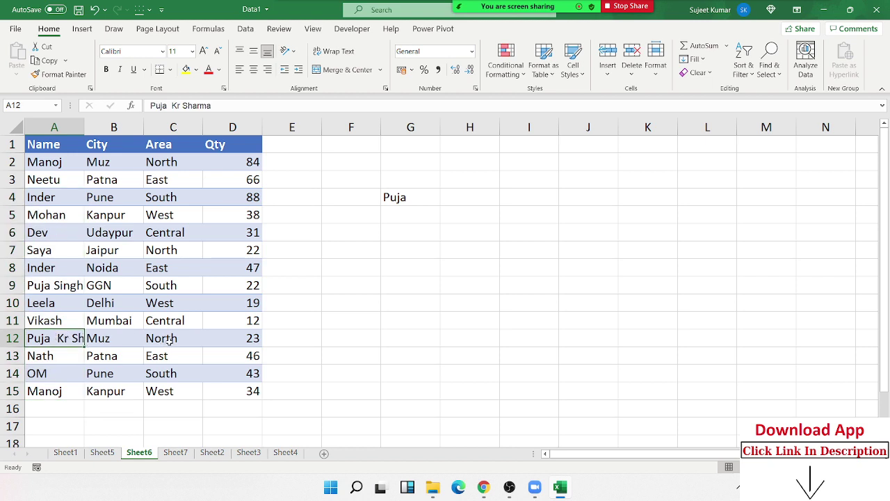
# Enter =VLOOKUP(G4,A:D,4,0) in H4 for an exact-match lookup on columns A:D.
pyautogui.click(456, 198)
pyautogui.write('=')
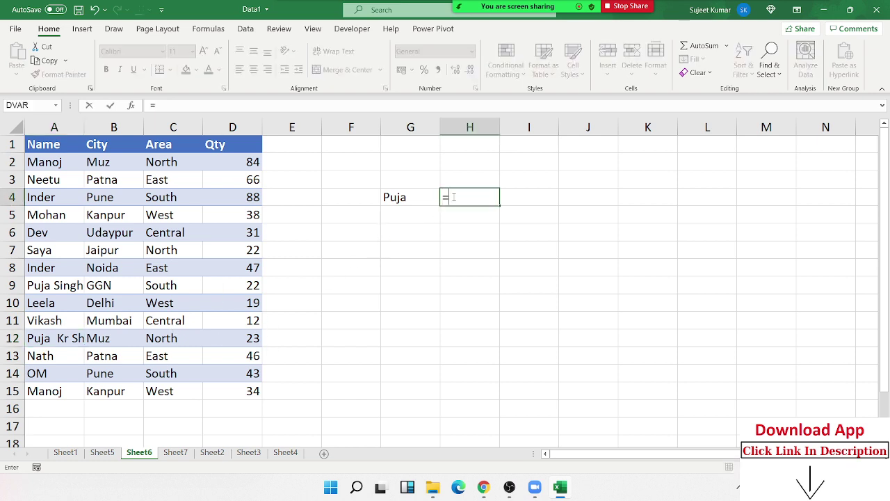
pyautogui.write('vl')
pyautogui.press('Tab')
pyautogui.press('Left')
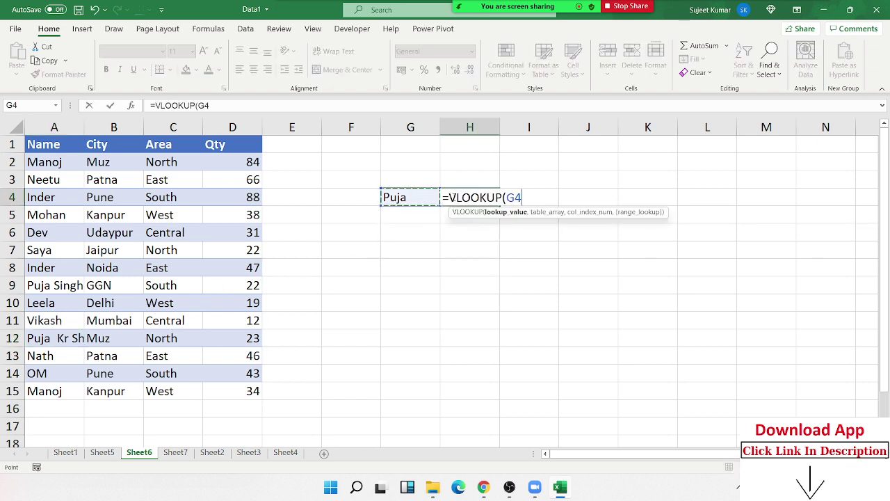
pyautogui.write(',')
pyautogui.moveTo(61, 131); pyautogui.dragTo(217, 135)
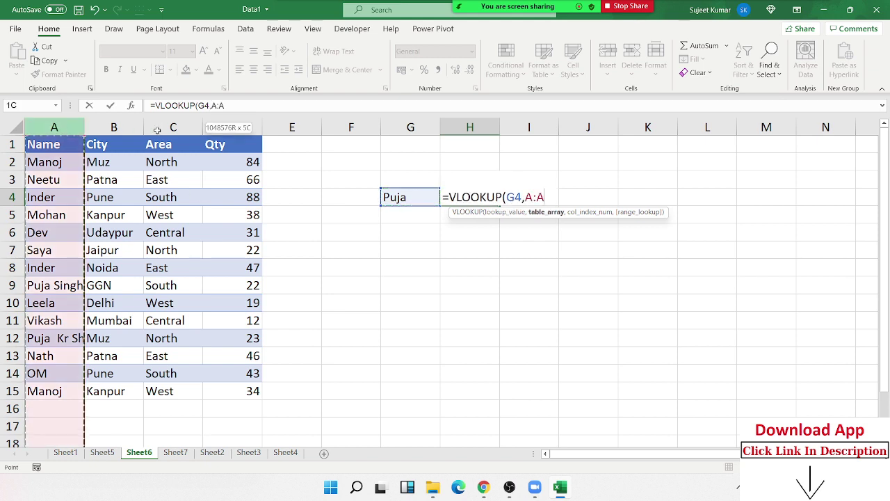
pyautogui.write(',')
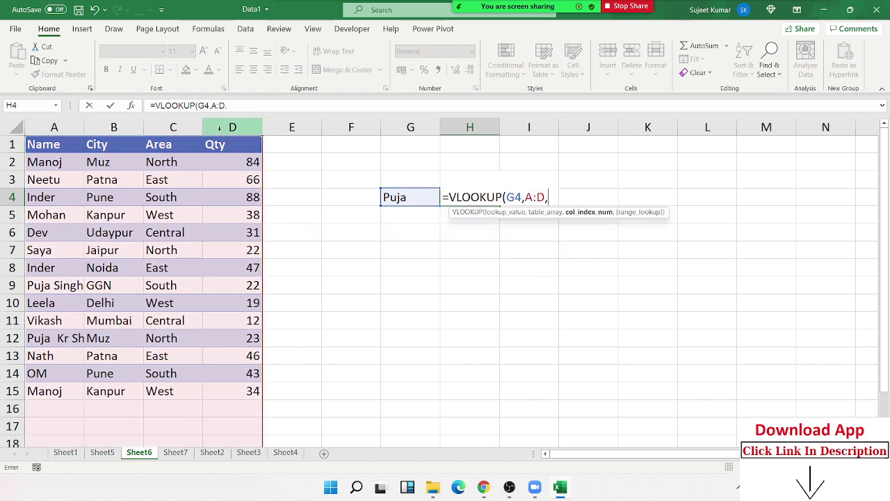
pyautogui.write('4,0')
pyautogui.press('Return')
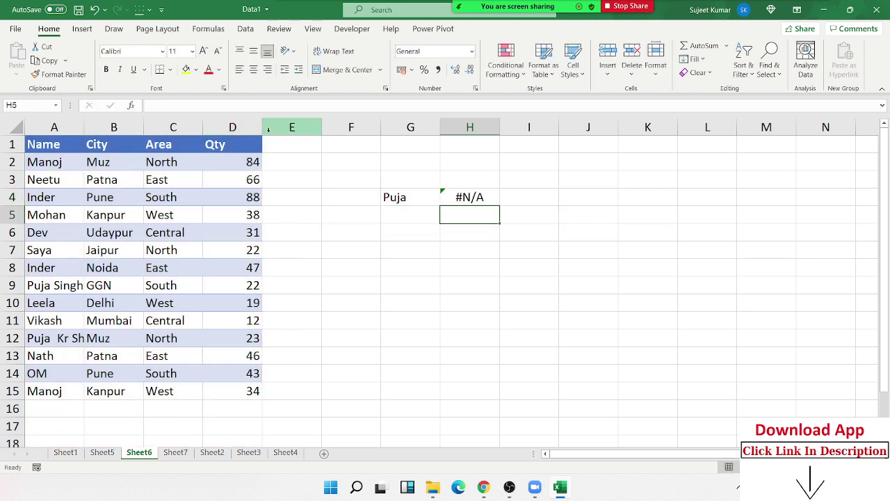
# Change H4's match type to 1 so the approximate lookup returns 19.
pyautogui.doubleClick(470, 198)
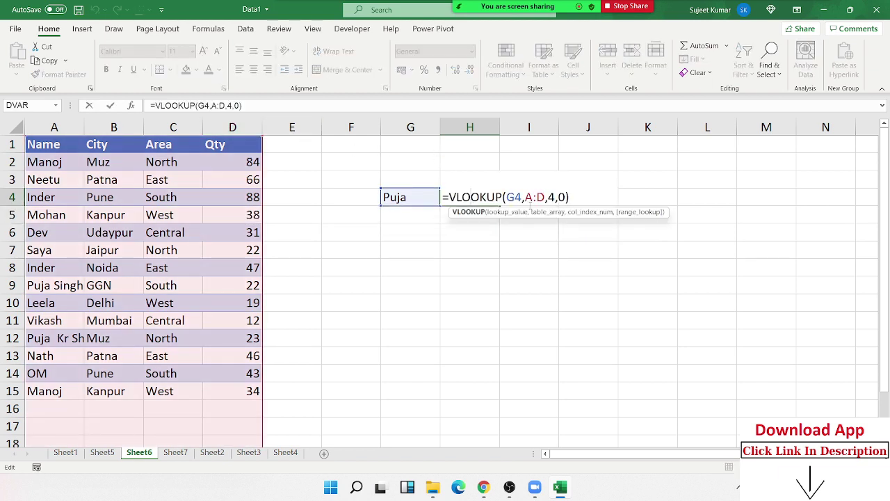
pyautogui.press('Return')
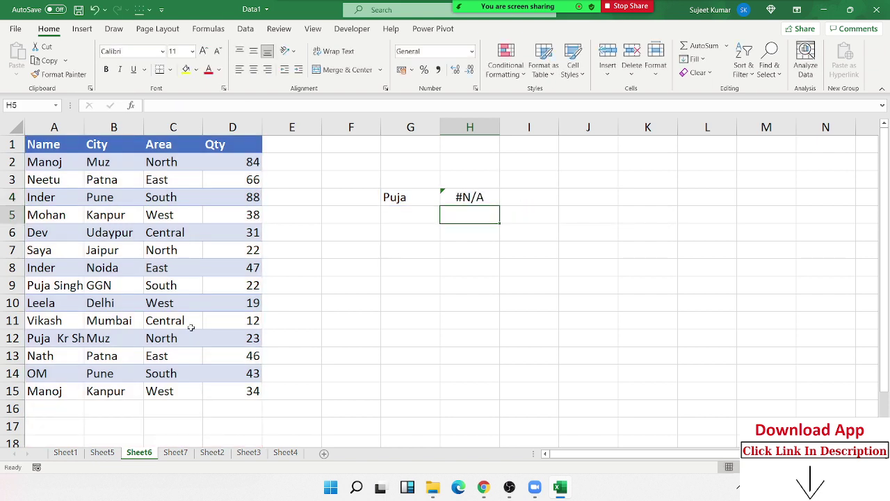
pyautogui.doubleClick(477, 198)
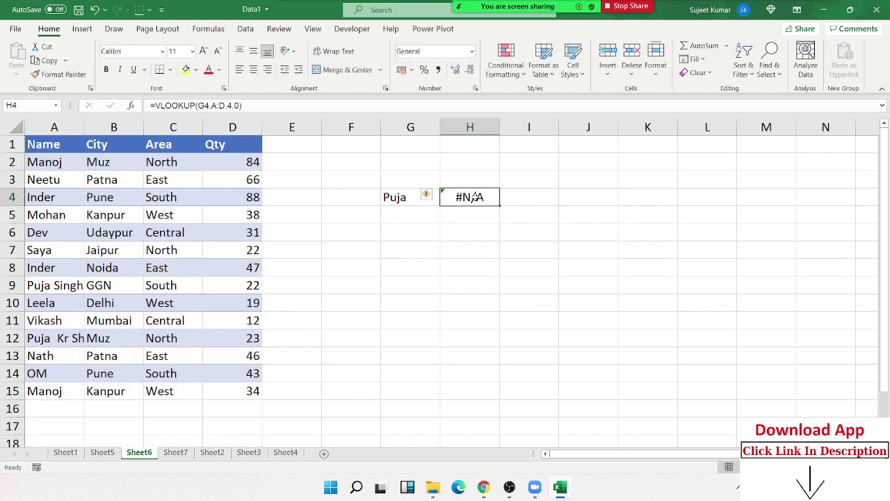
pyautogui.click(566, 197)
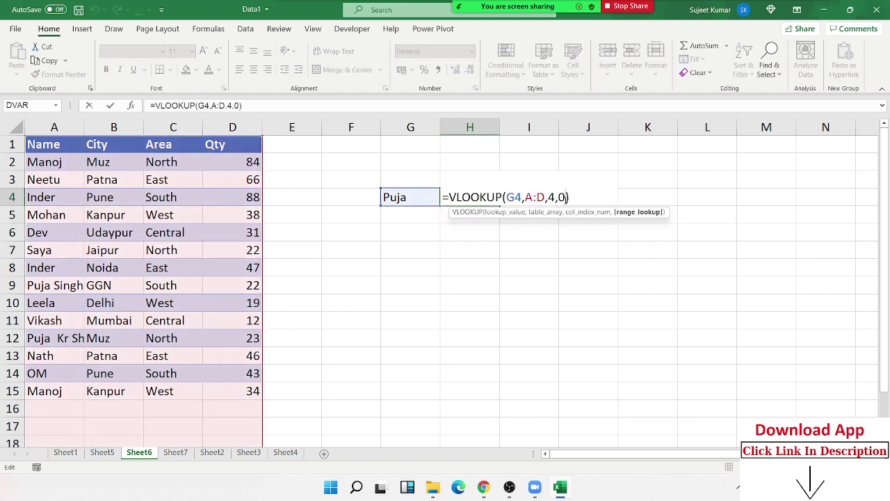
pyautogui.press('BackSpace')
pyautogui.write('1')
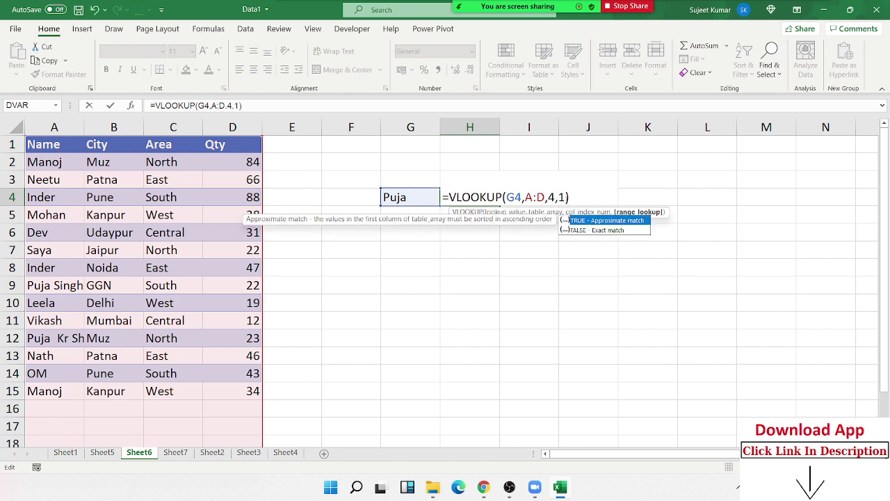
pyautogui.press('Return')
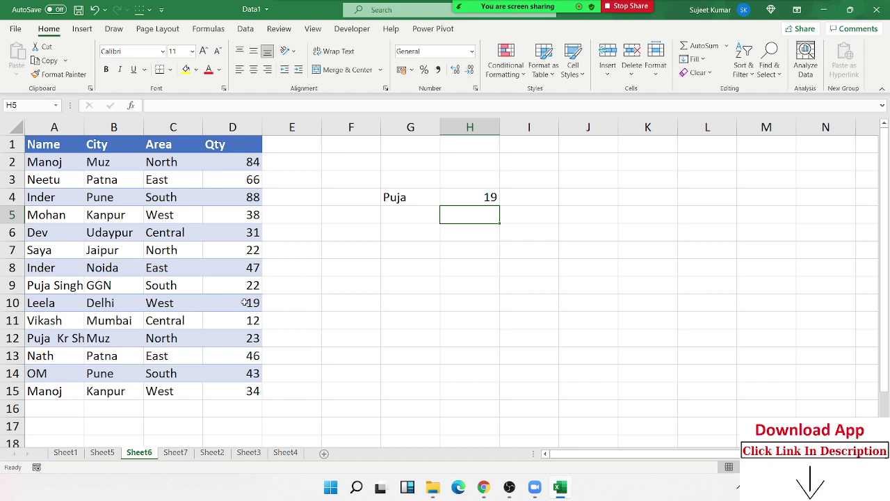
# Switch H4's VLOOKUP back to exact match with 0 as the last argument.
pyautogui.moveTo(243, 303); pyautogui.dragTo(50, 306)
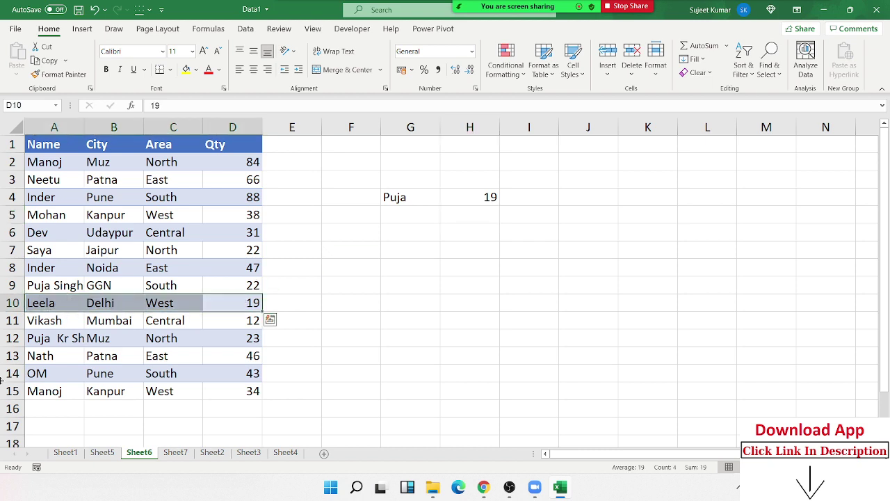
pyautogui.doubleClick(479, 197)
pyautogui.doubleClick(562, 197)
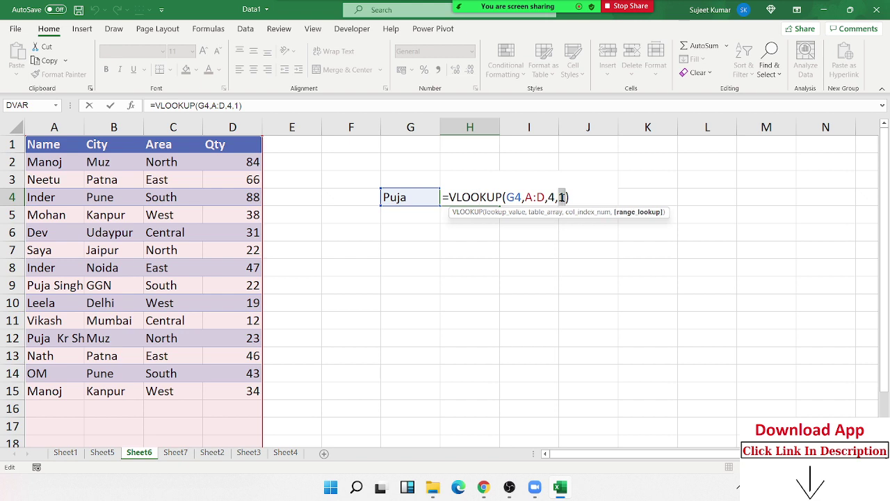
pyautogui.write('0')
pyautogui.press('Return')
pyautogui.click(470, 198)
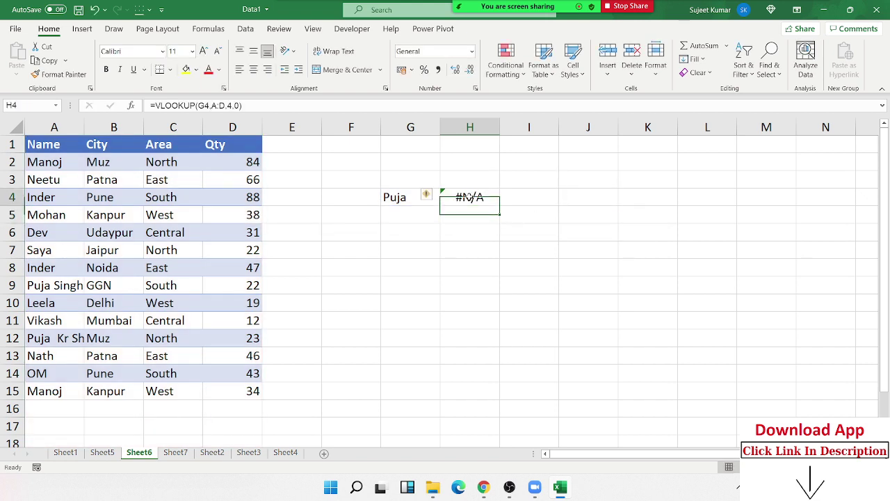
pyautogui.doubleClick(470, 197)
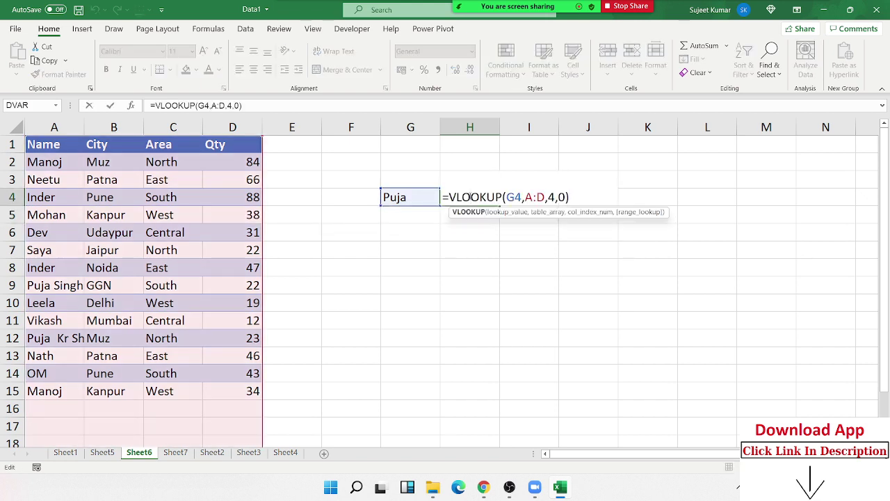
pyautogui.press('Return')
pyautogui.click(387, 198)
pyautogui.doubleClick(387, 198)
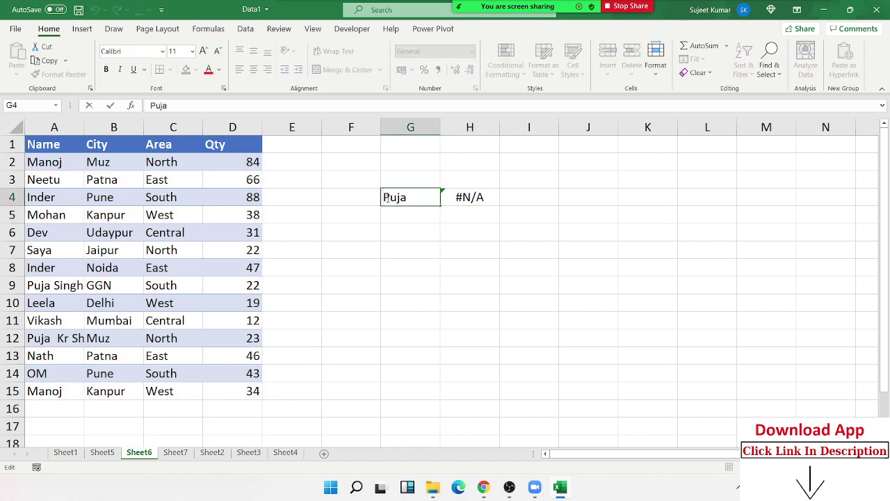
pyautogui.write('*')
pyautogui.press('Right')
pyautogui.write('*')
pyautogui.press('Return')
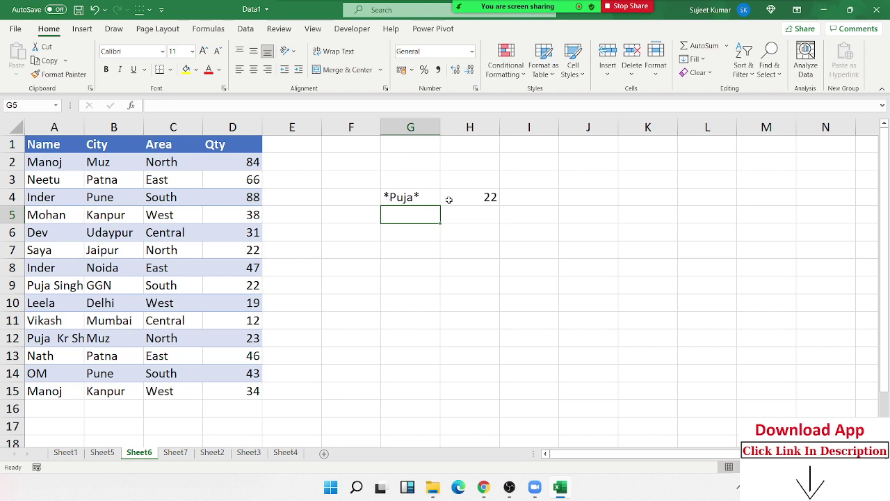
pyautogui.moveTo(251, 291); pyautogui.dragTo(15, 292)
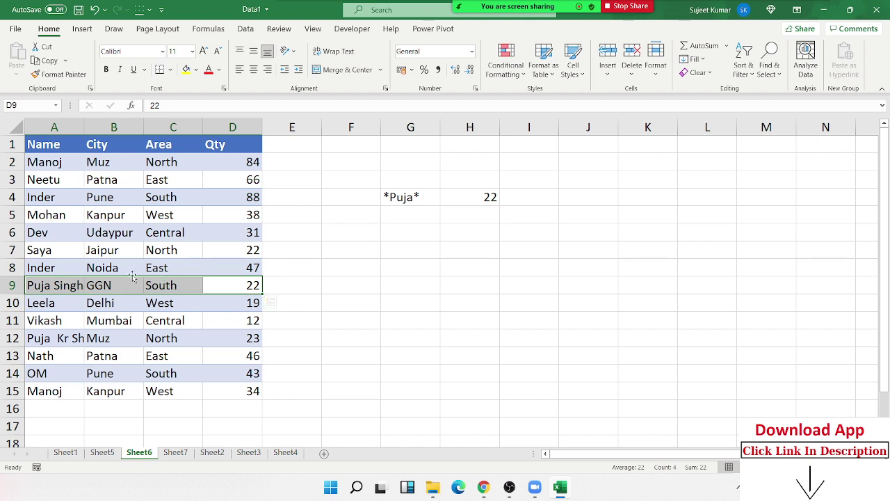
# Rename A9 to Singh Puja and change G4 to the leading wildcard *Puja.
pyautogui.click(71, 285)
pyautogui.write('S')
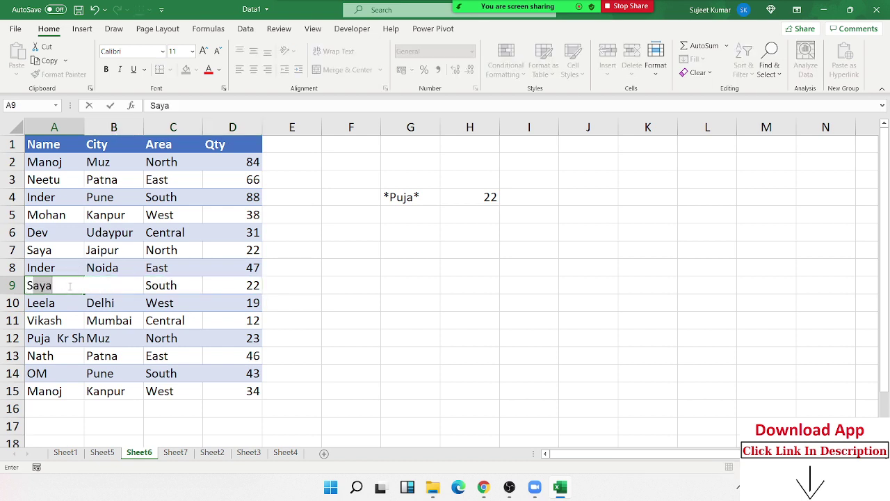
pyautogui.write('ingh Pu')
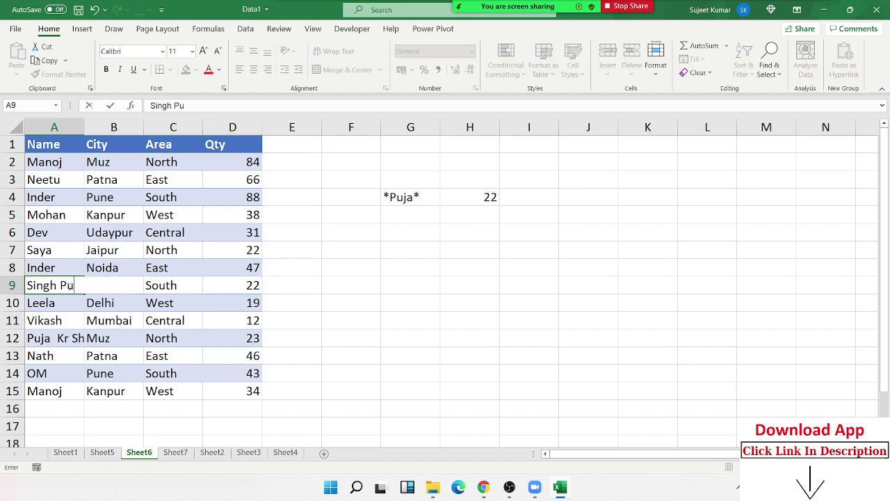
pyautogui.write('ja')
pyautogui.press('Return')
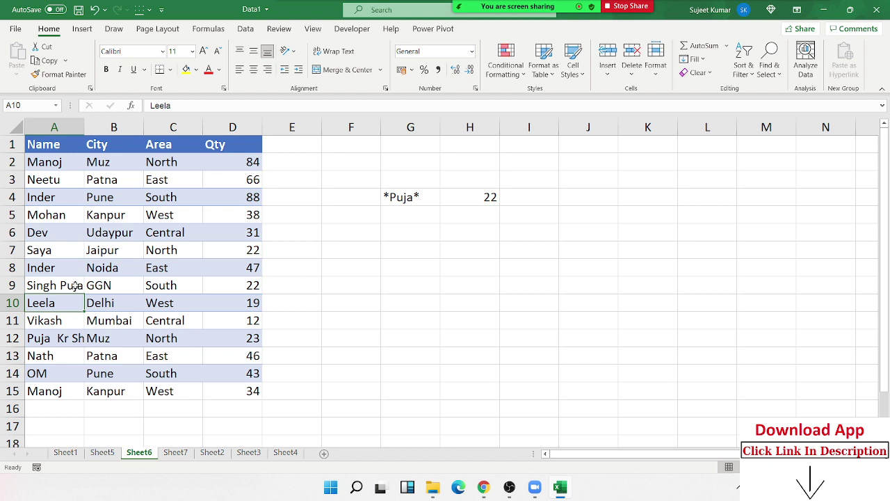
pyautogui.doubleClick(432, 199)
pyautogui.doubleClick(432, 198)
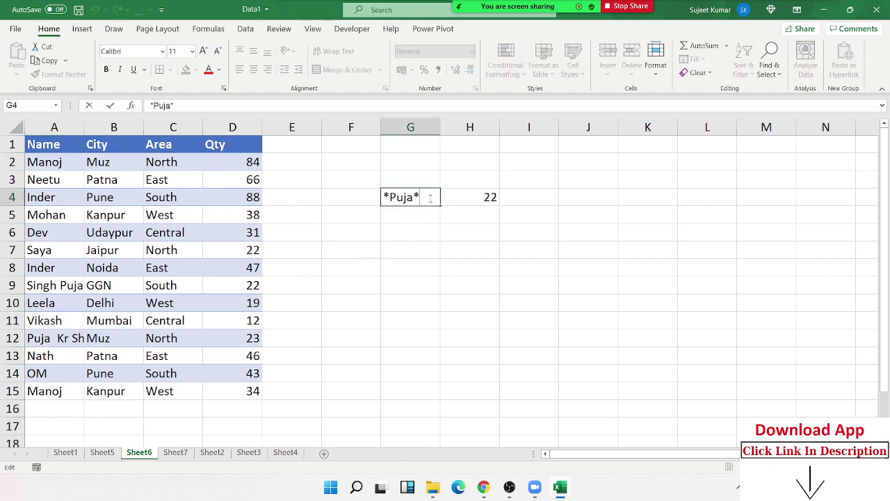
pyautogui.press('BackSpace')
pyautogui.press('Return')
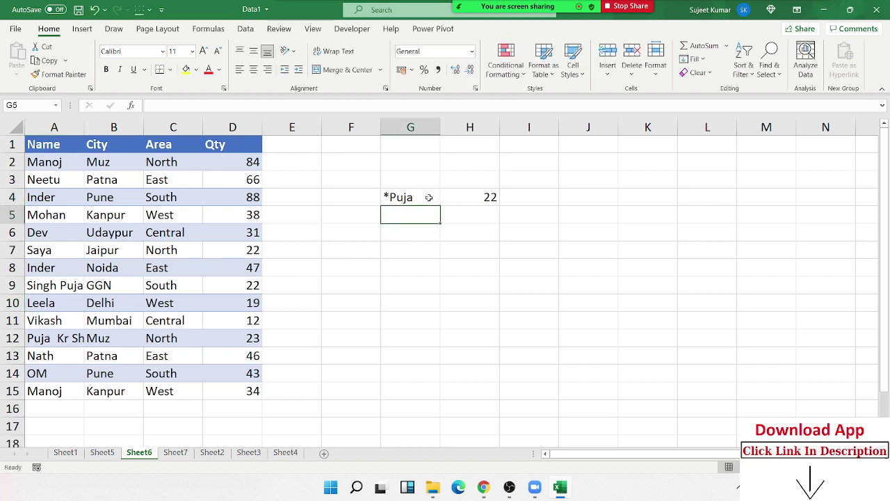
pyautogui.click(429, 197)
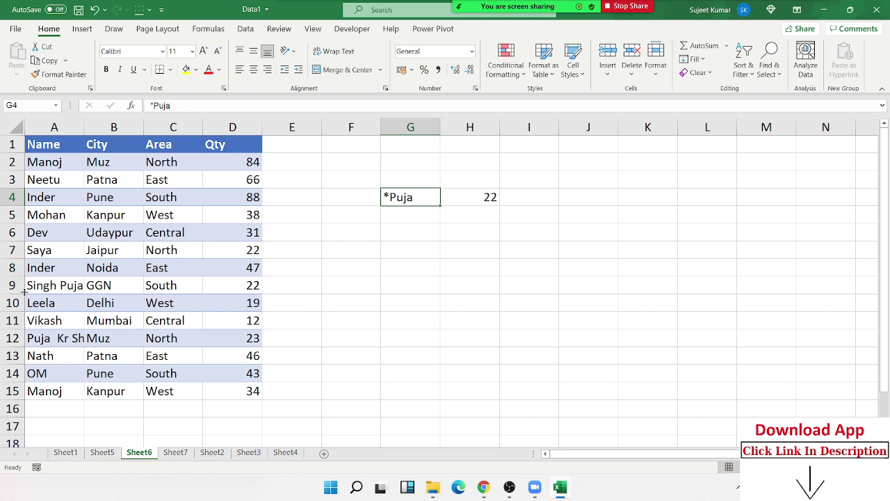
pyautogui.click(53, 292)
pyautogui.write('P')
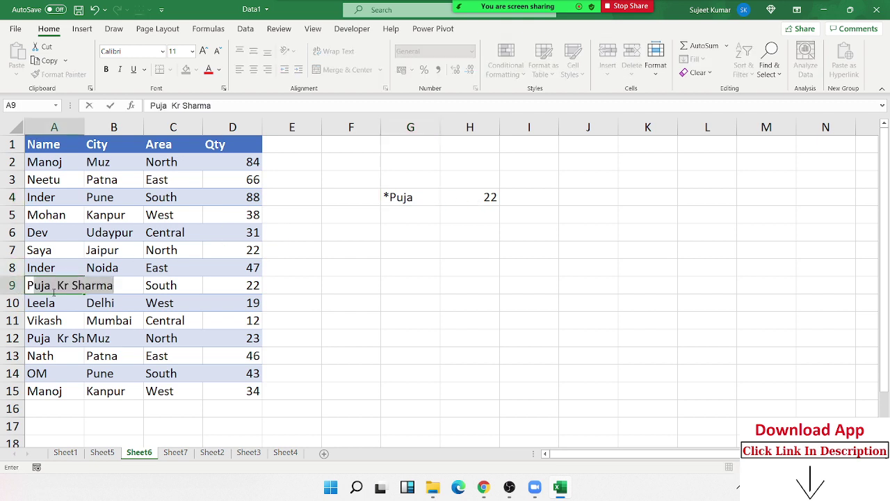
pyautogui.write('uja ')
pyautogui.write('Singh')
pyautogui.press('Return')
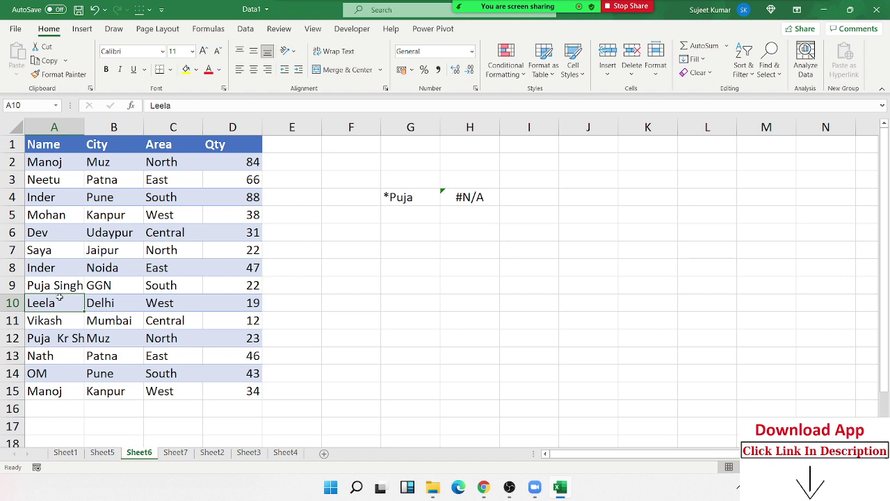
pyautogui.click(395, 198)
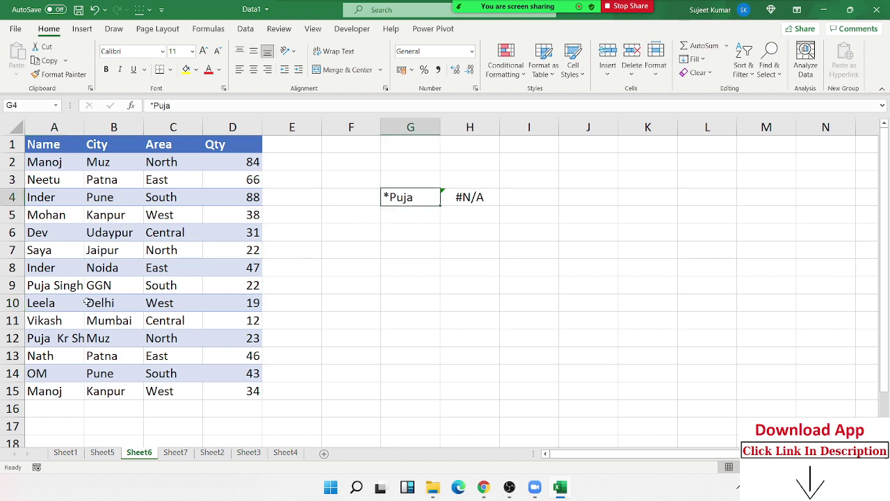
pyautogui.click(70, 286)
pyautogui.write('S')
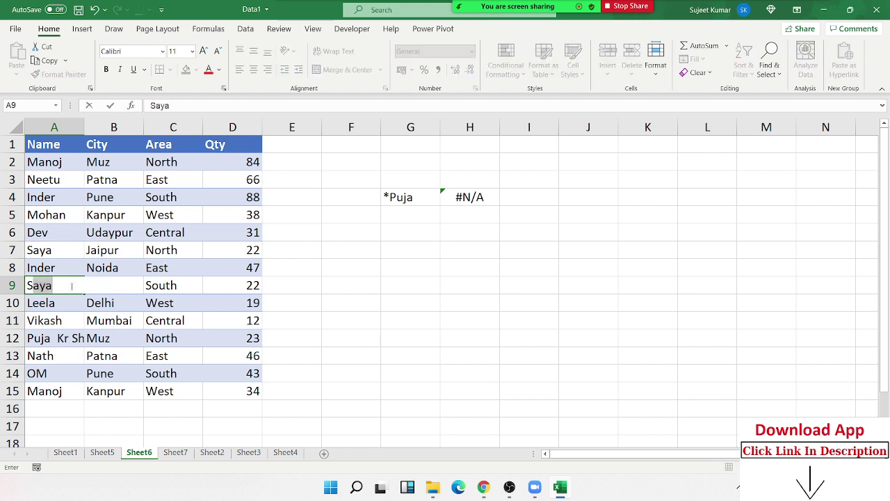
pyautogui.write('ingh Puj')
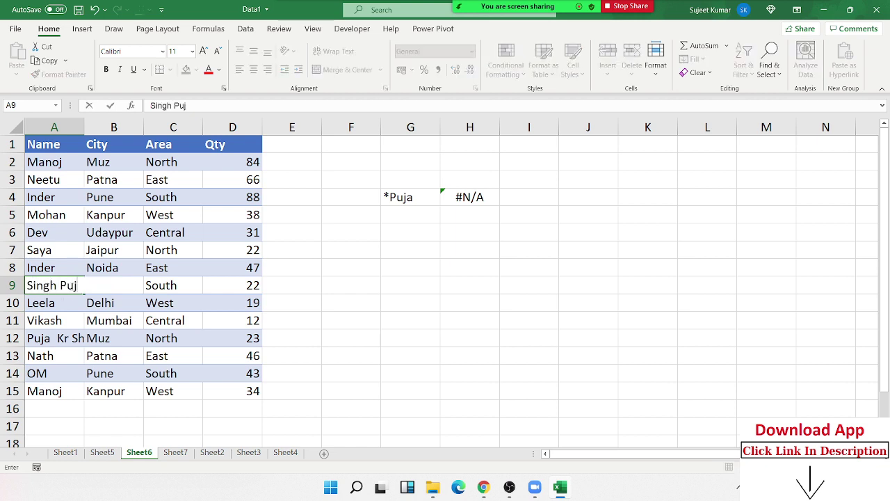
pyautogui.write('a')
pyautogui.doubleClick(70, 286)
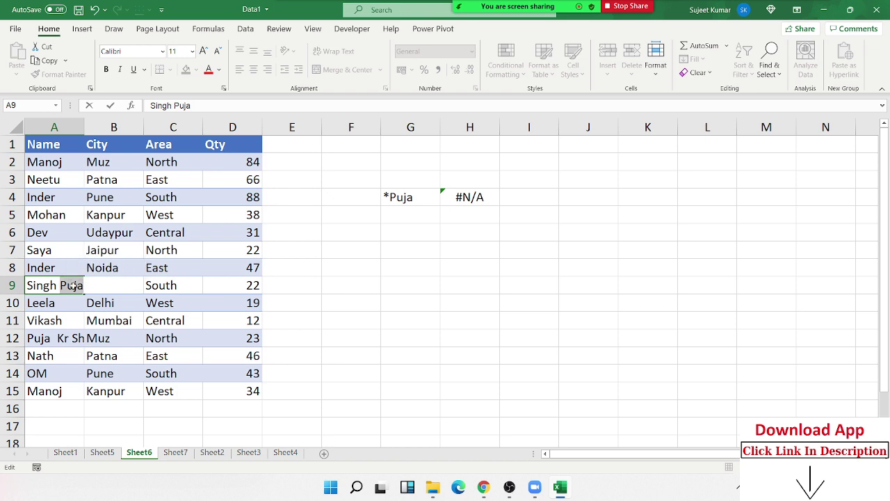
pyautogui.press('Return')
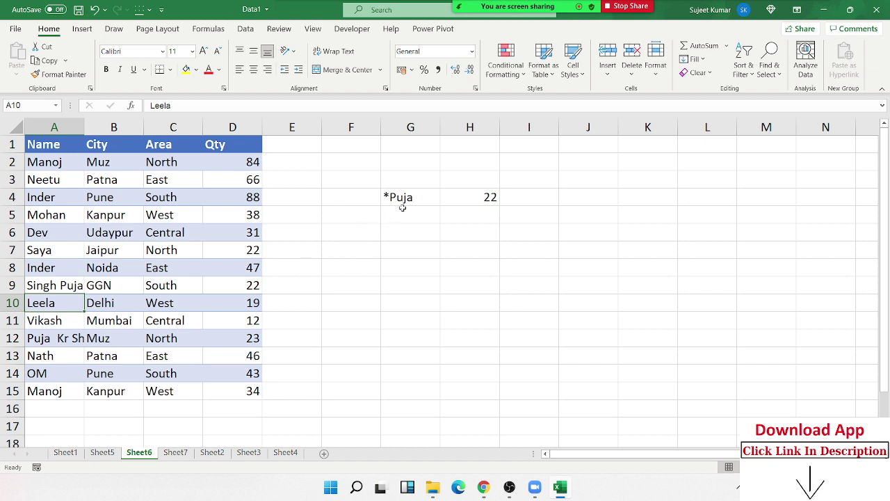
# Change G4 from *Puja to Puja* and highlight the matching row 12 record.
pyautogui.doubleClick(386, 196)
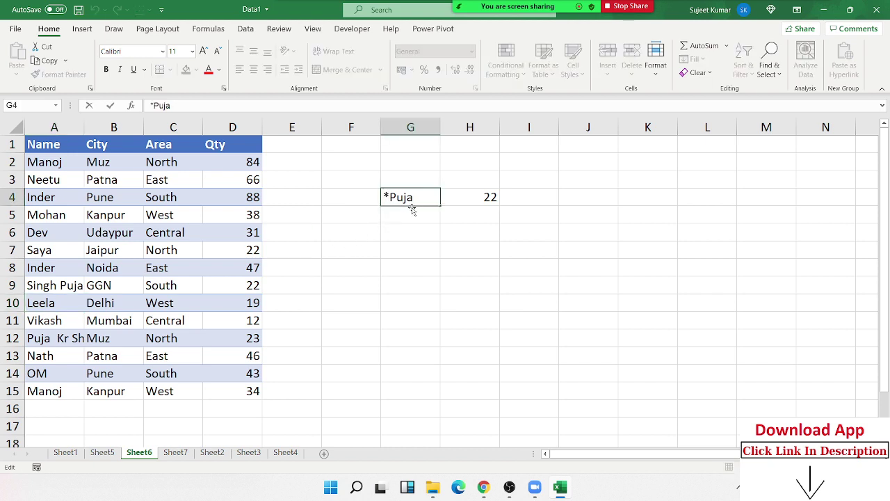
pyautogui.press('BackSpace')
pyautogui.press('End')
pyautogui.write('*')
pyautogui.press('Return')
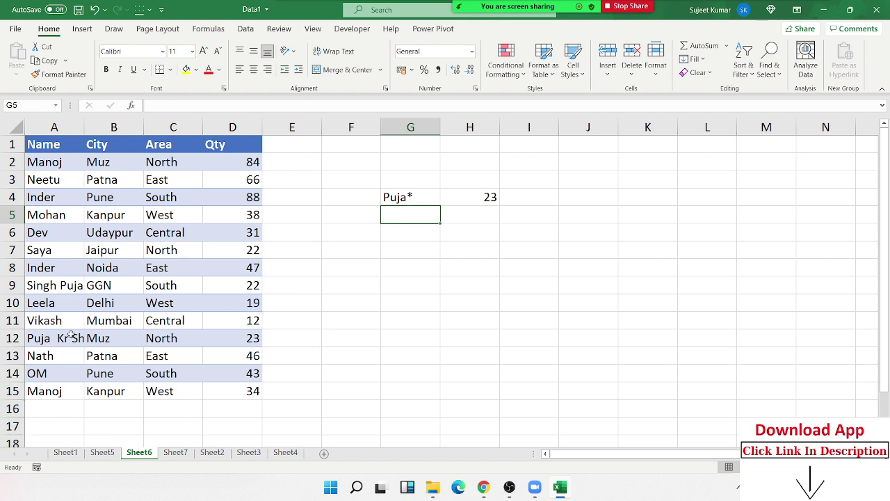
pyautogui.moveTo(67, 337); pyautogui.dragTo(248, 338)
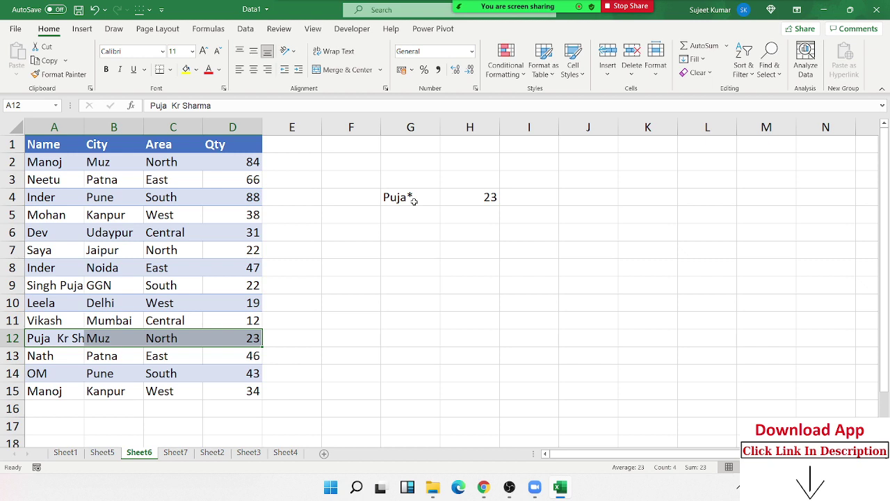
# Move G4's asterisk to the front, turning Puja* into the ends-with wildcard *Puja.
pyautogui.doubleClick(391, 197)
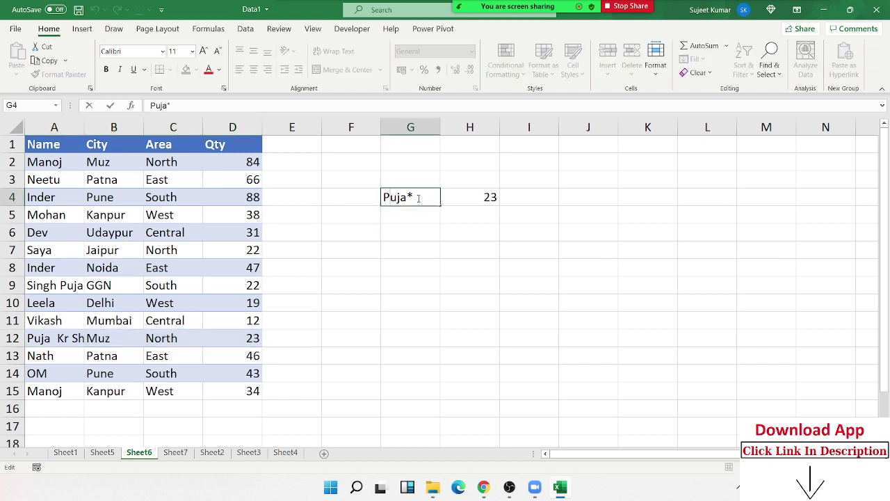
pyautogui.moveTo(419, 198); pyautogui.dragTo(407, 198)
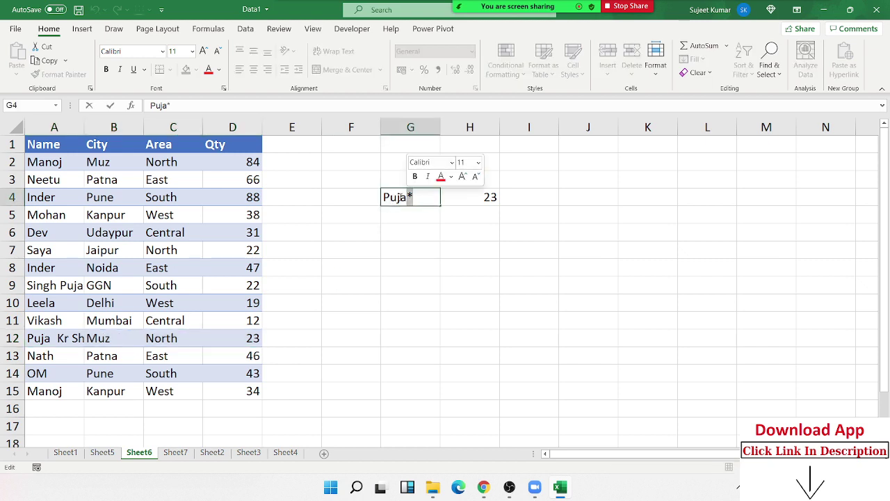
pyautogui.click(406, 197)
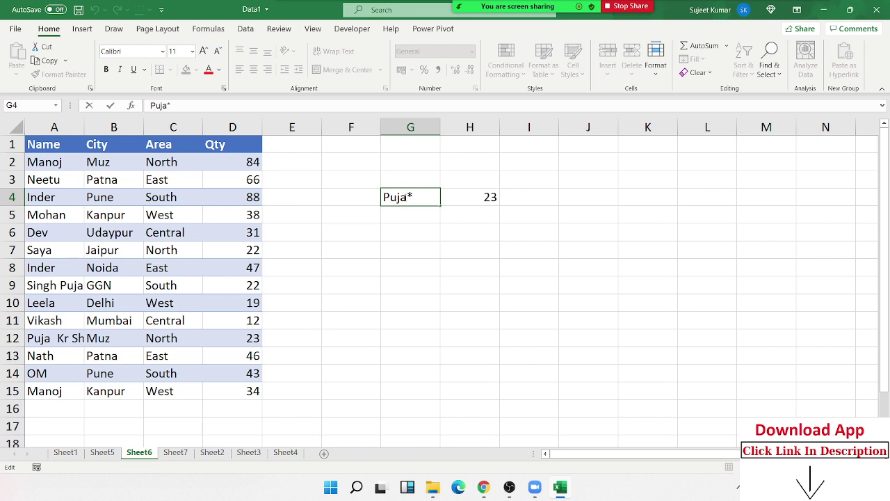
pyautogui.doubleClick(411, 198)
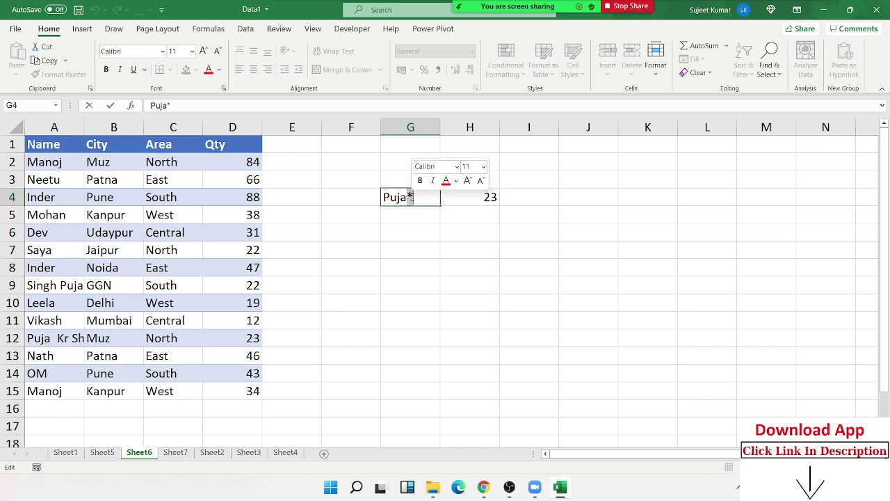
pyautogui.click(411, 195)
pyautogui.doubleClick(410, 196)
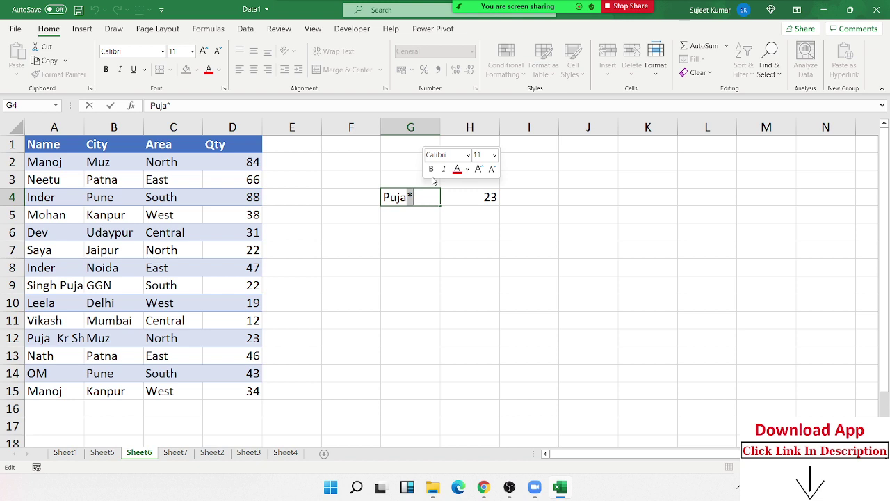
pyautogui.press('BackSpace')
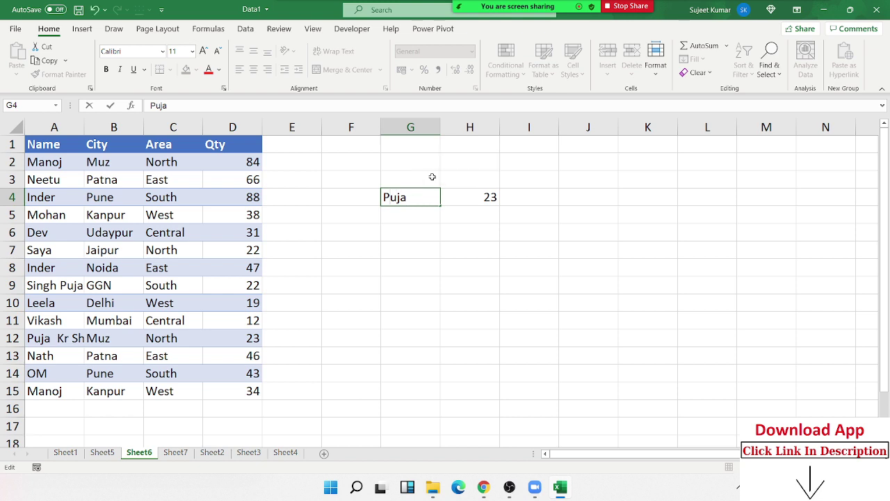
pyautogui.write('*')
pyautogui.press('Return')
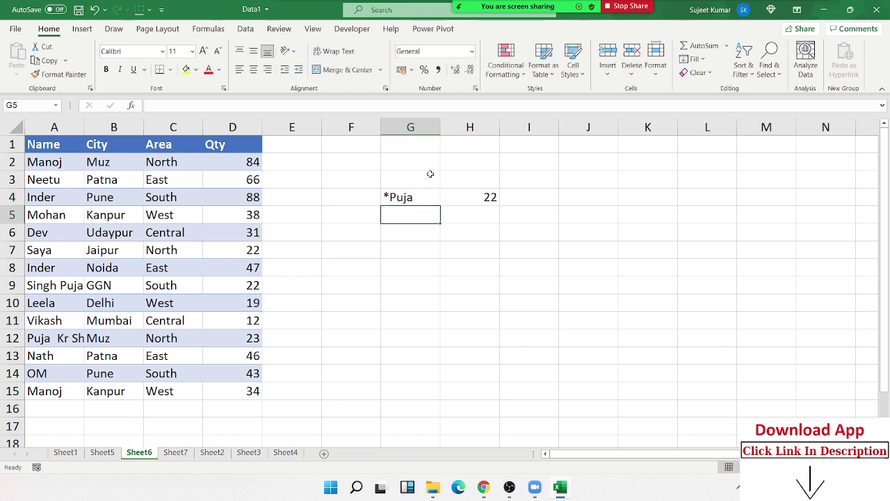
# Replace the name OM in cell A14 with H5.
pyautogui.click(57, 234)
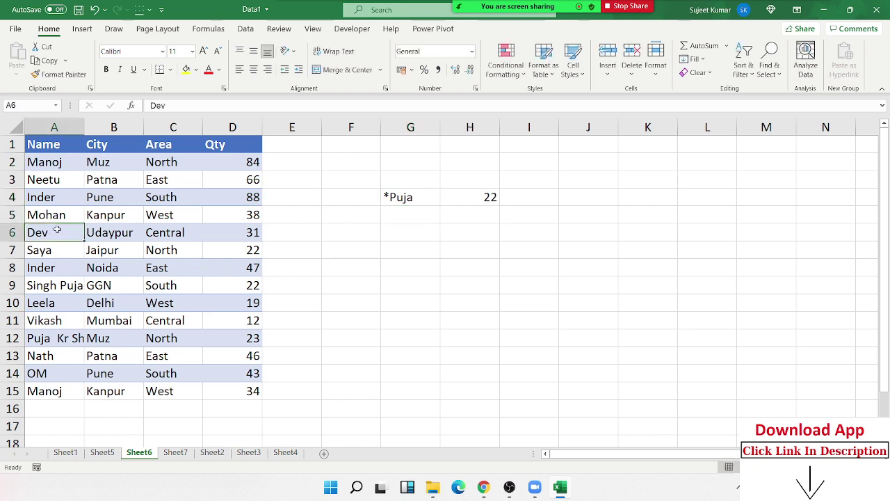
pyautogui.click(46, 375)
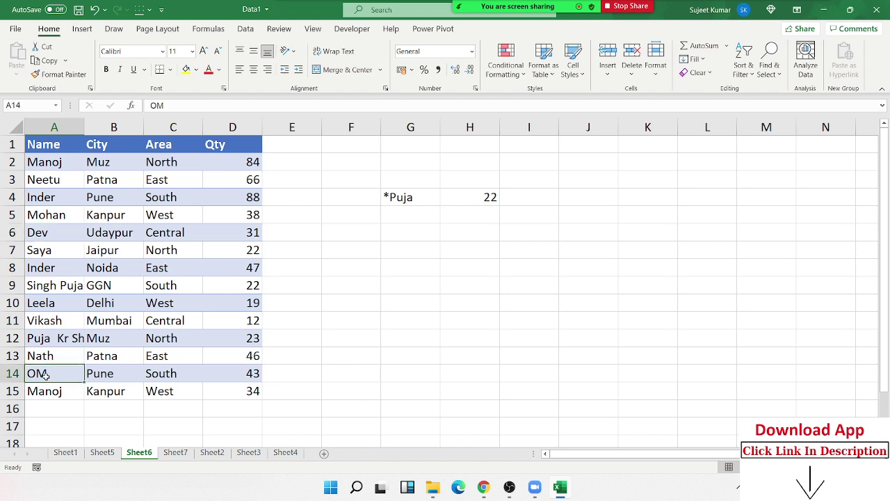
pyautogui.write('H')
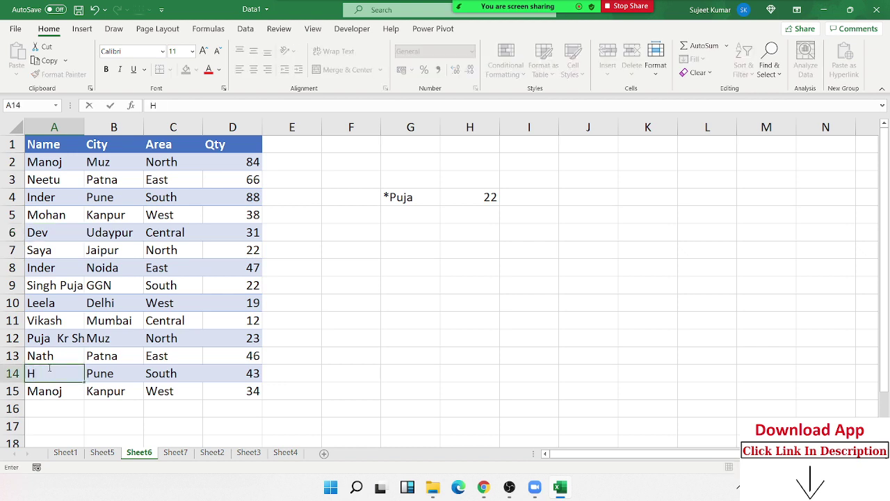
pyautogui.write('5')
pyautogui.press('Return')
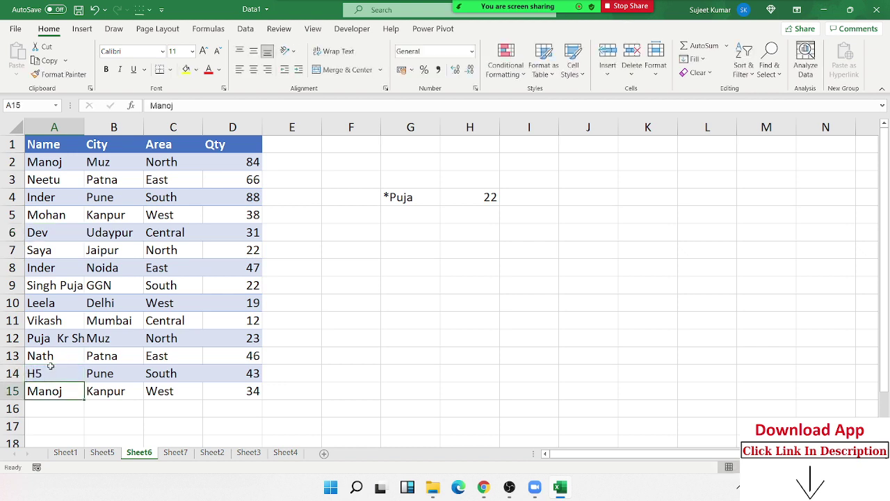
pyautogui.click(48, 371)
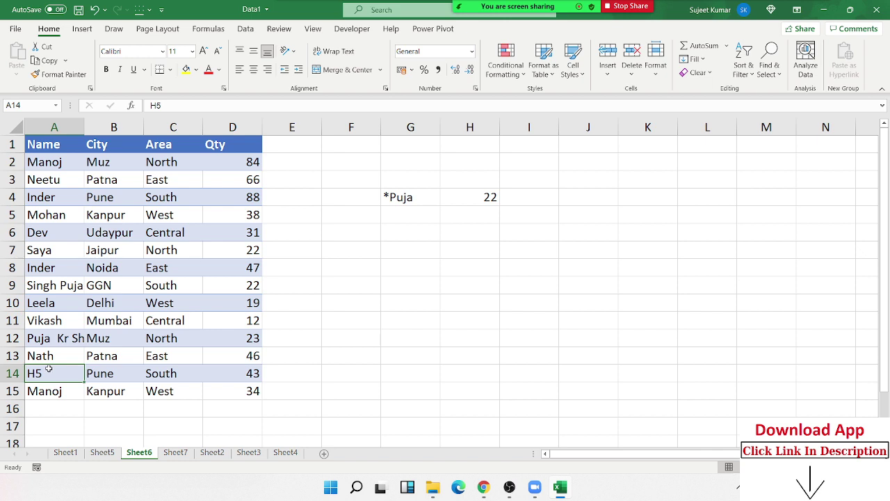
# Enter the wildcard ?? in cell G6.
pyautogui.click(386, 230)
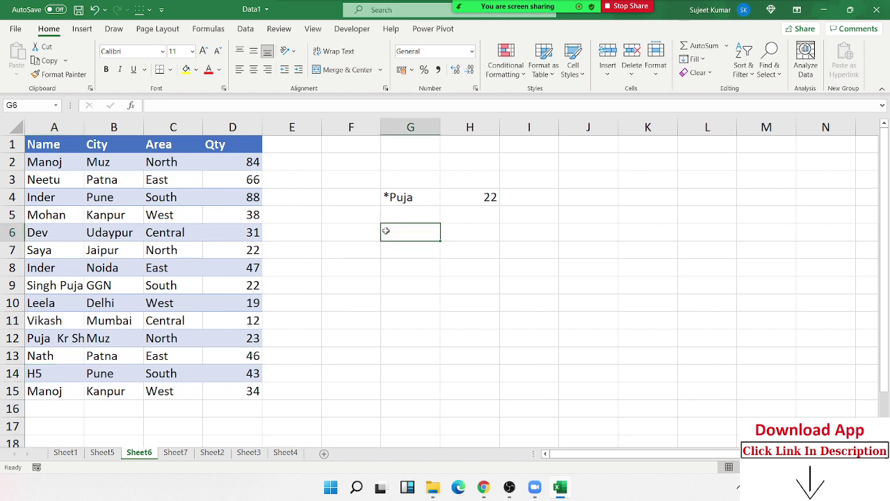
pyautogui.write('??')
pyautogui.press('Return')
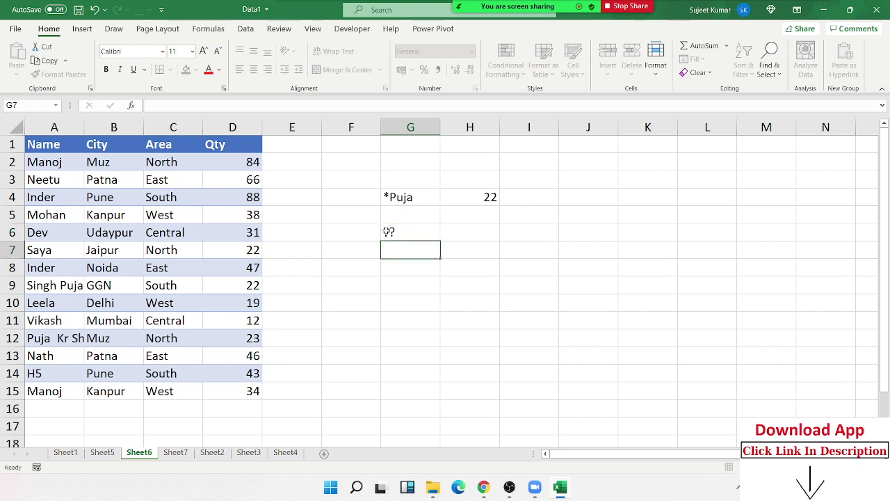
pyautogui.click(387, 231)
# Enter =VLOOKUP(G6,A1:D15,4,0) in H6, returning 43 from the H5 row.
pyautogui.press('Right')
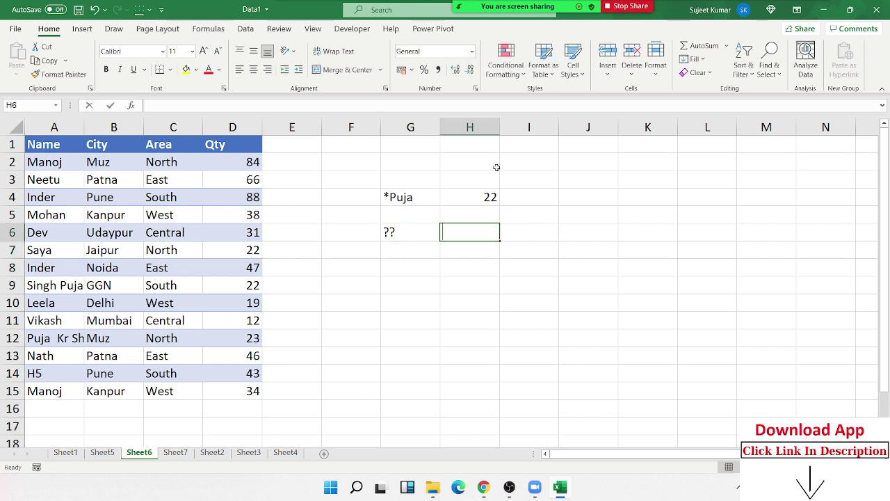
pyautogui.write('=vl')
pyautogui.press('Tab')
pyautogui.press('Left')
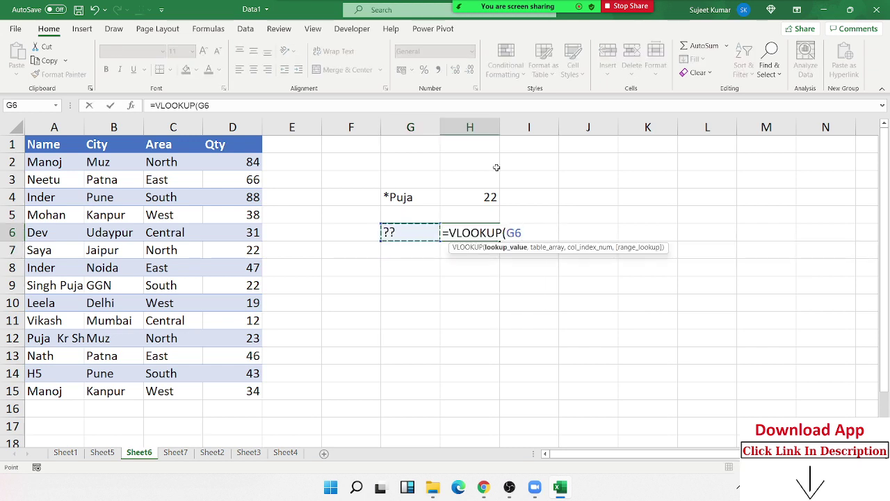
pyautogui.write(',')
pyautogui.moveTo(64, 144)
pyautogui.mouseDown()
pyautogui.moveTo(234, 401)
pyautogui.moveTo(234, 393)
pyautogui.mouseUp()
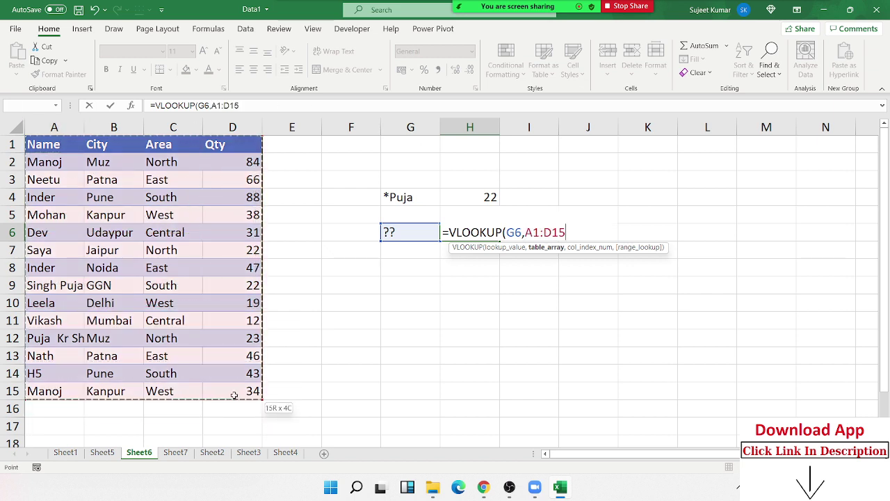
pyautogui.write(',')
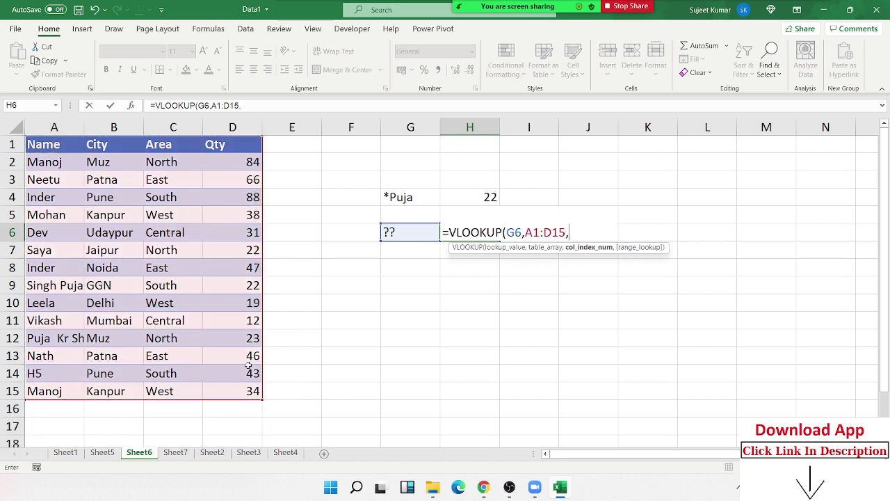
pyautogui.write('4,0')
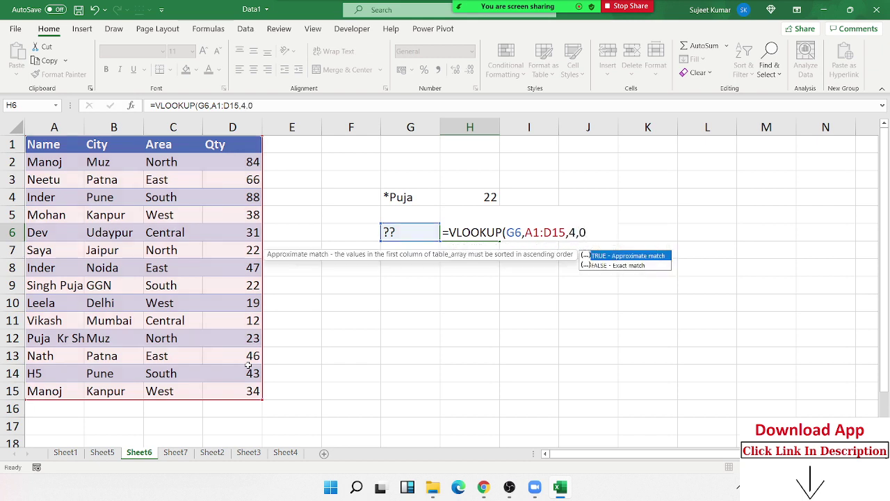
pyautogui.press('Return')
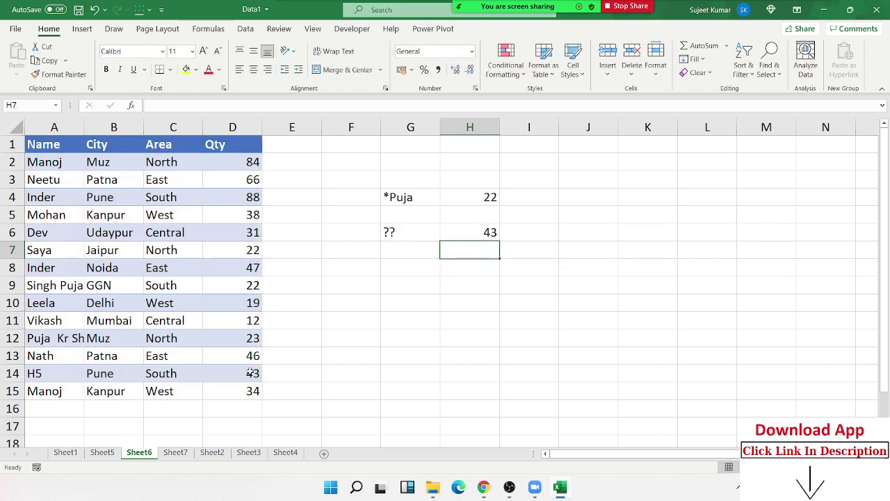
pyautogui.click(251, 373)
pyautogui.click(411, 232)
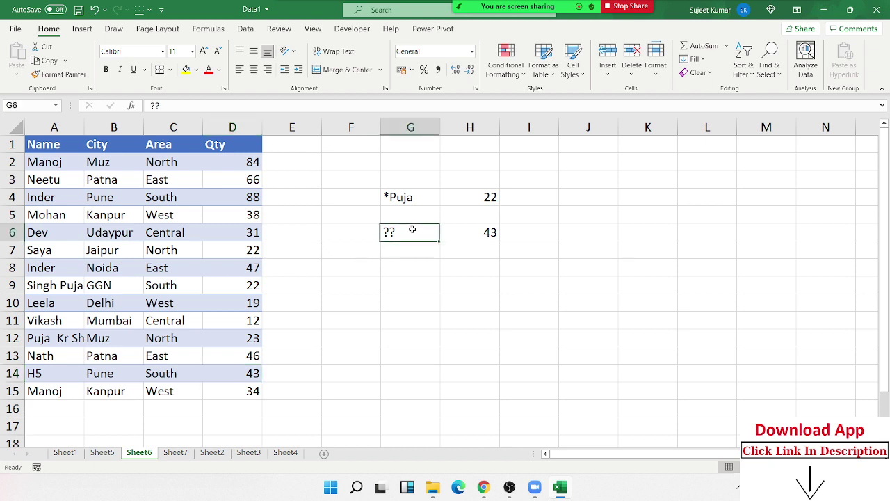
# Review H6's ?? lookup formula and step through the names in column A.
pyautogui.doubleClick(487, 232)
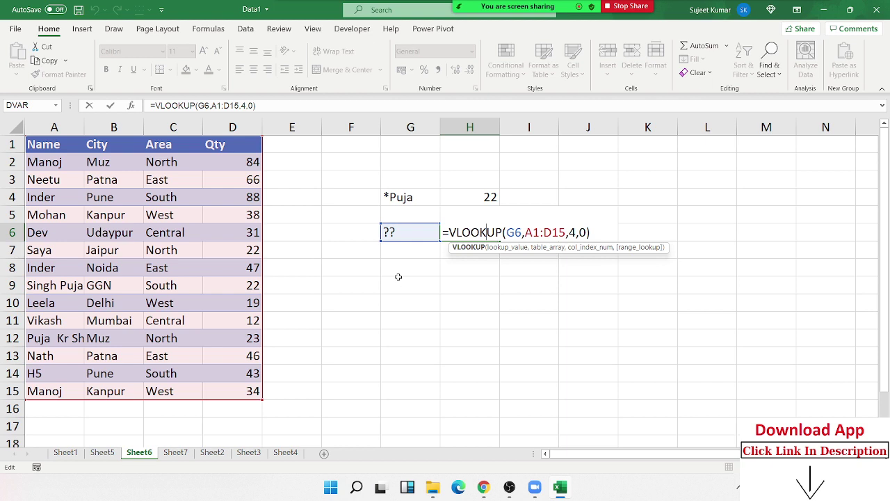
pyautogui.press('Return')
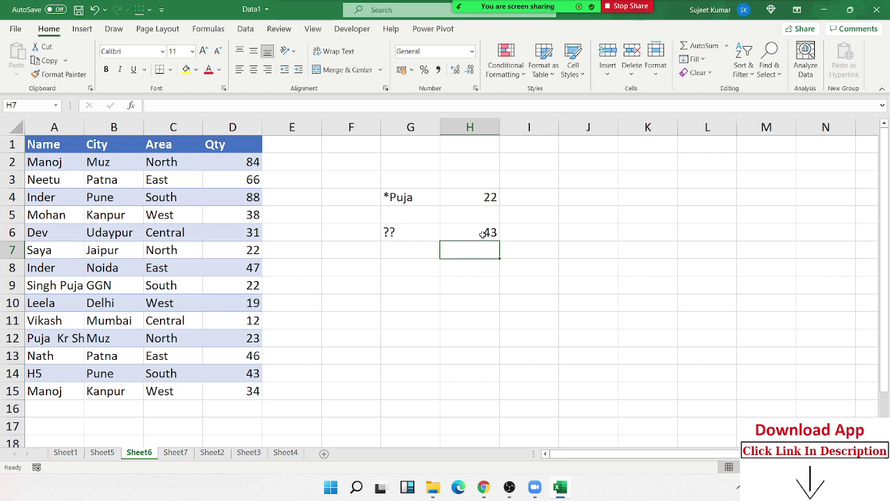
pyautogui.click(482, 235)
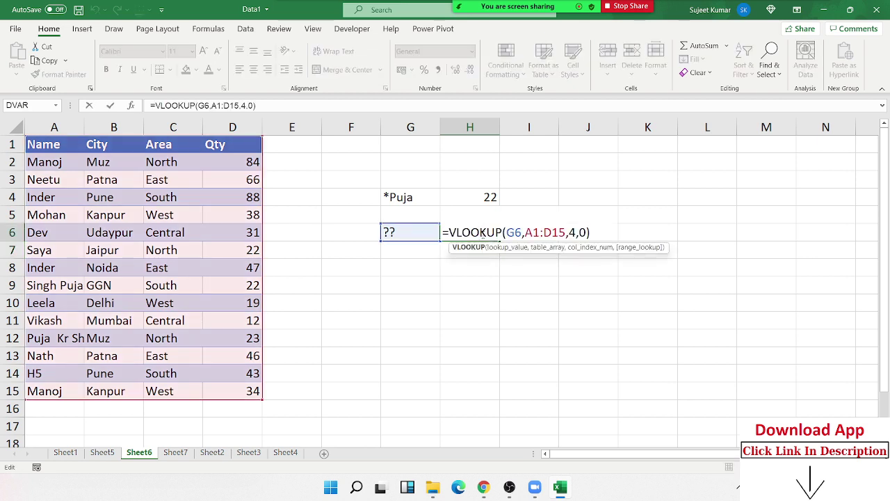
pyautogui.press('Return')
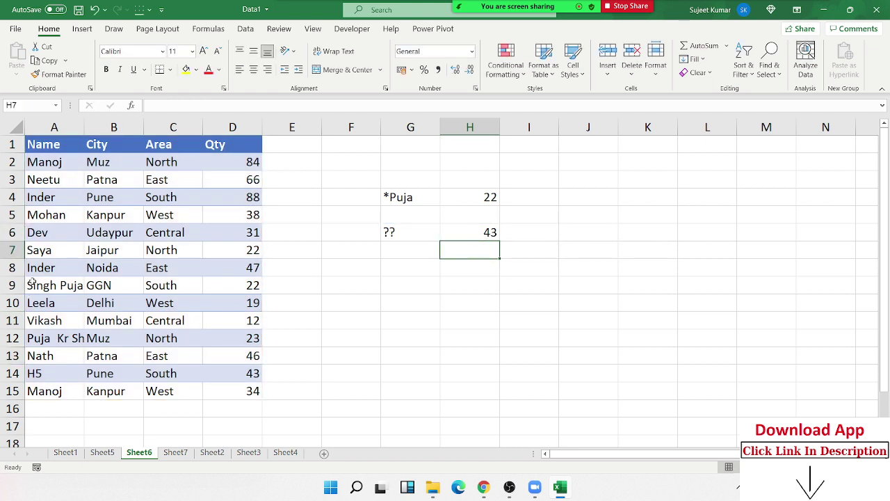
pyautogui.click(41, 267)
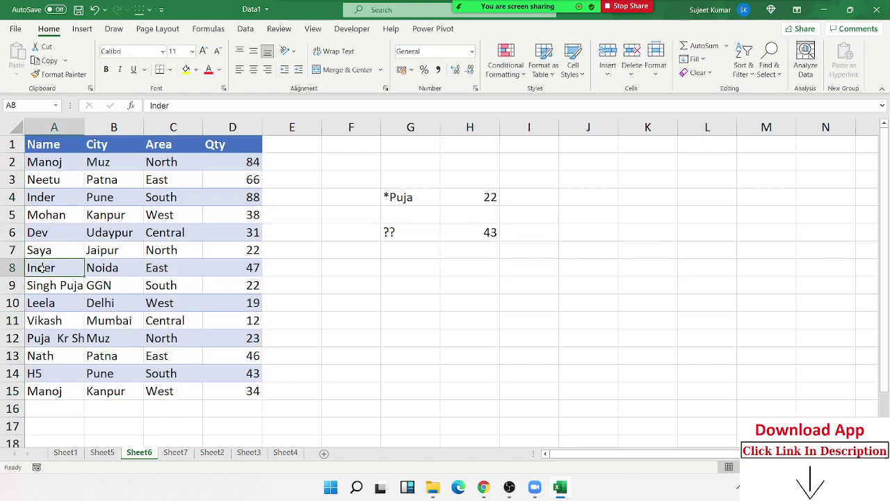
pyautogui.press('Down')
pyautogui.press('Down')
pyautogui.press('Down')
pyautogui.press('Down')
pyautogui.press('Down')
pyautogui.press('Down')
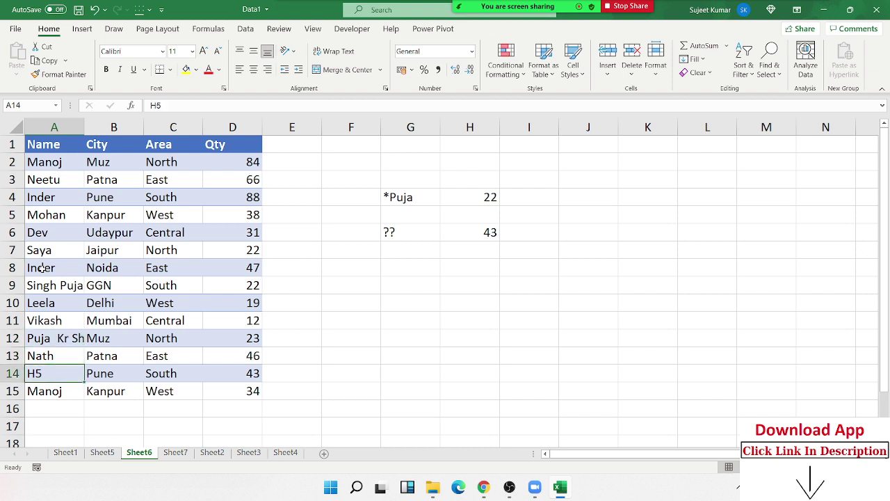
pyautogui.press('Up')
pyautogui.press('Up')
pyautogui.press('Down')
pyautogui.press('Down')
pyautogui.press('Down')
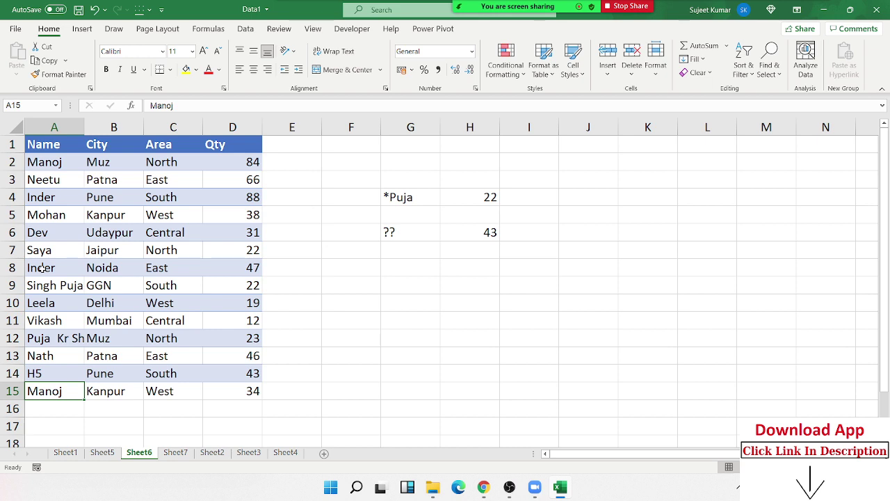
# Change A3 from Neetu to H7 so the ?? lookup in H6 returns 66.
pyautogui.press('Up')
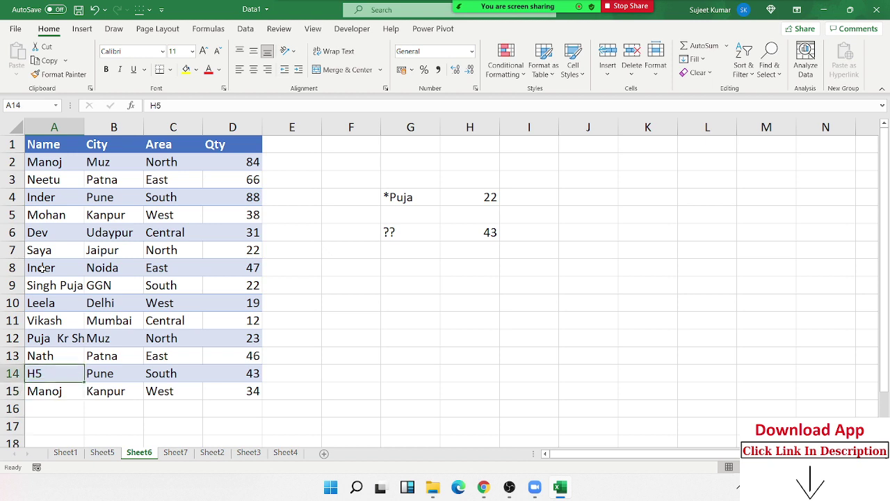
pyautogui.press('Up')
pyautogui.press('Up')
pyautogui.press('Up')
pyautogui.press('Up')
pyautogui.press('Up')
pyautogui.press('Up')
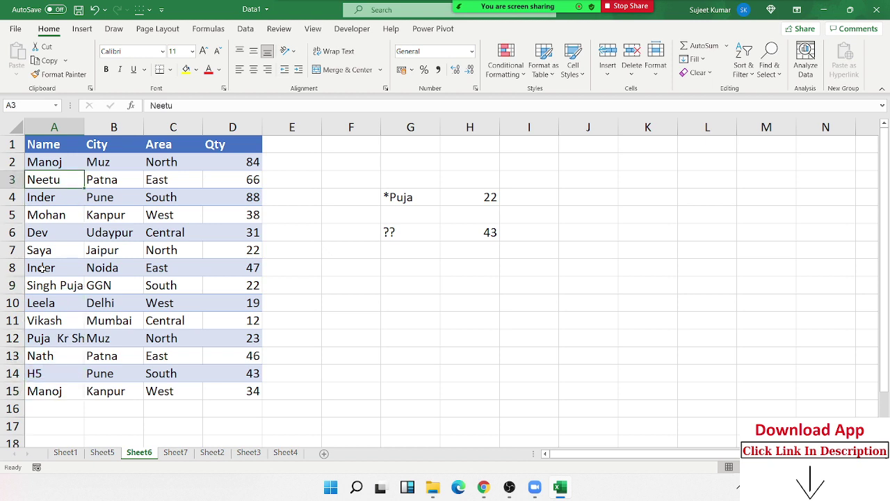
pyautogui.write('H5')
pyautogui.press('BackSpace')
pyautogui.write('7')
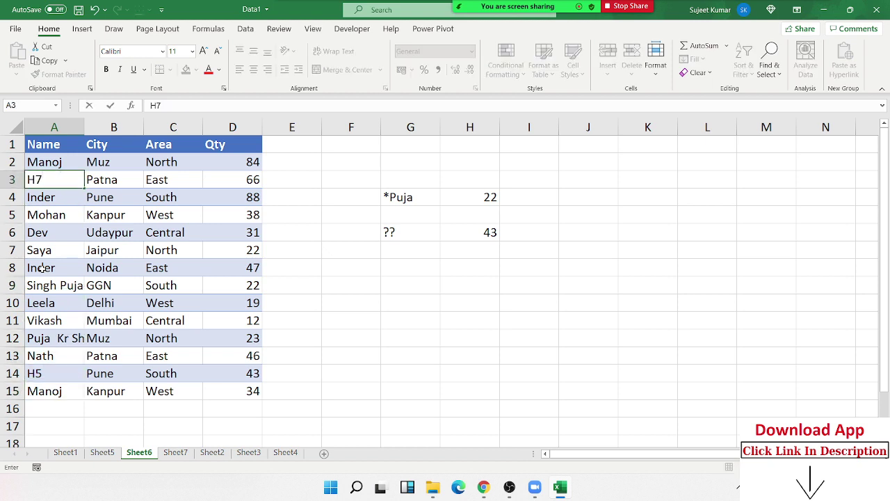
pyautogui.press('Return')
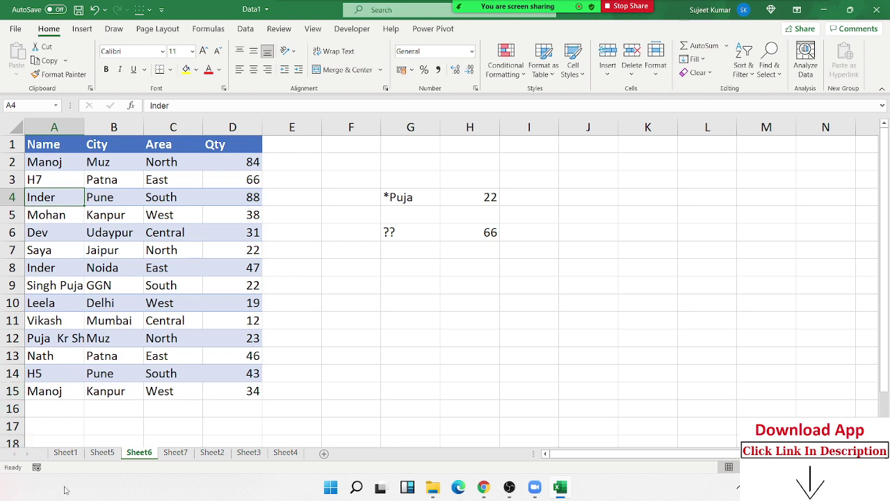
# Copy Sheet1's data table A1:G139 into a new sheet starting at A1.
pyautogui.click(67, 453)
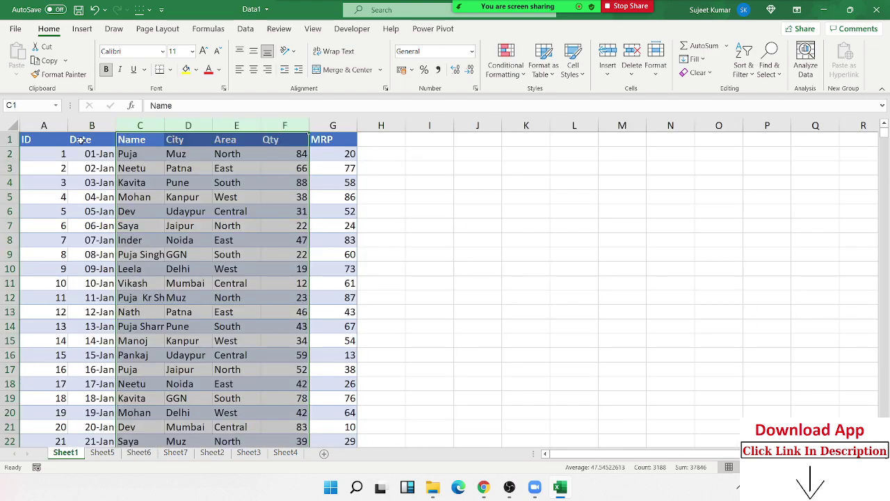
pyautogui.moveTo(66, 139); pyautogui.dragTo(322, 452)
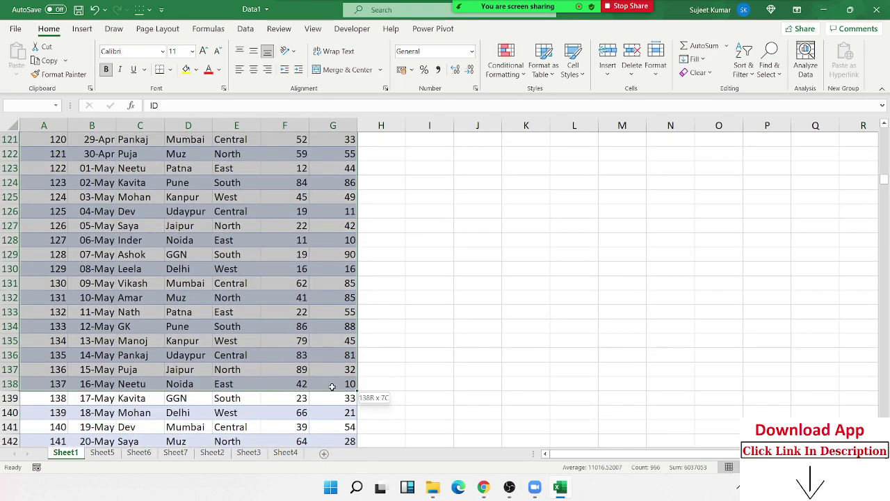
pyautogui.moveTo(321, 453); pyautogui.dragTo(334, 399)
pyautogui.hotkey('ctrl', 'c')
pyautogui.click(323, 453)
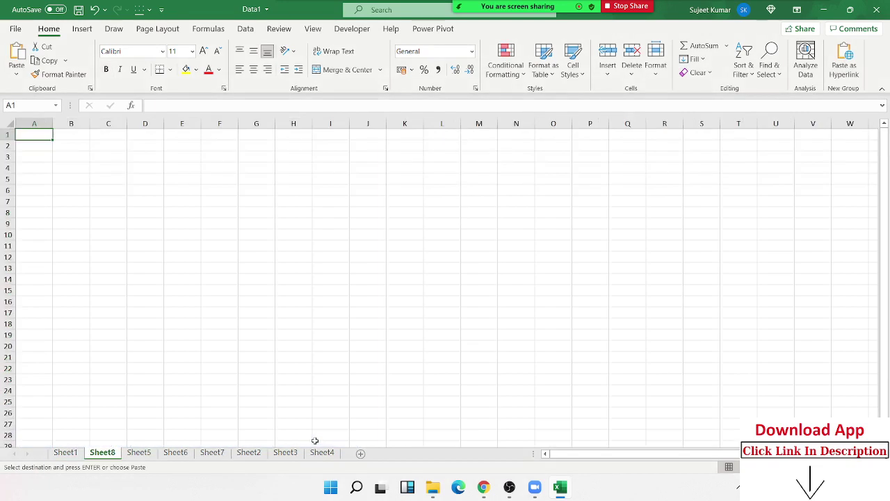
pyautogui.hotkey('ctrl', 'v')
pyautogui.keyDown('ctrl'); pyautogui.scroll(3, 324, 232); pyautogui.keyUp('ctrl')
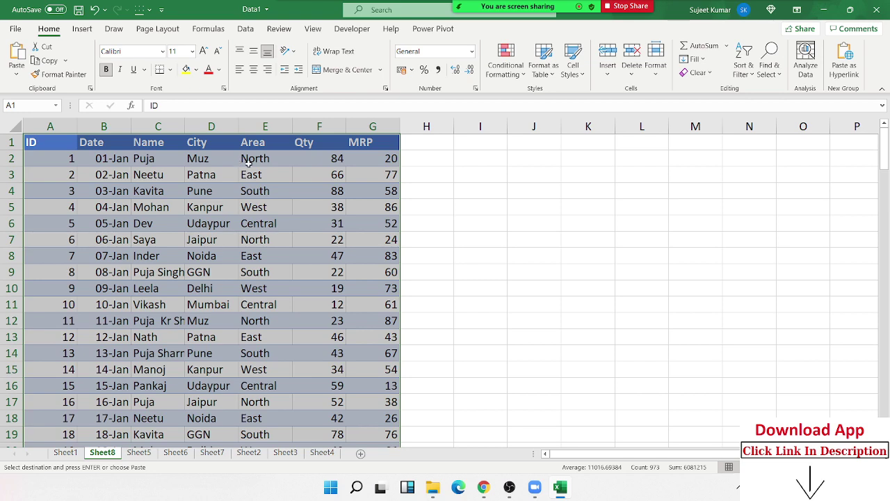
# Copy the header row A1:G1 to I5.
pyautogui.moveTo(29, 142); pyautogui.dragTo(359, 146)
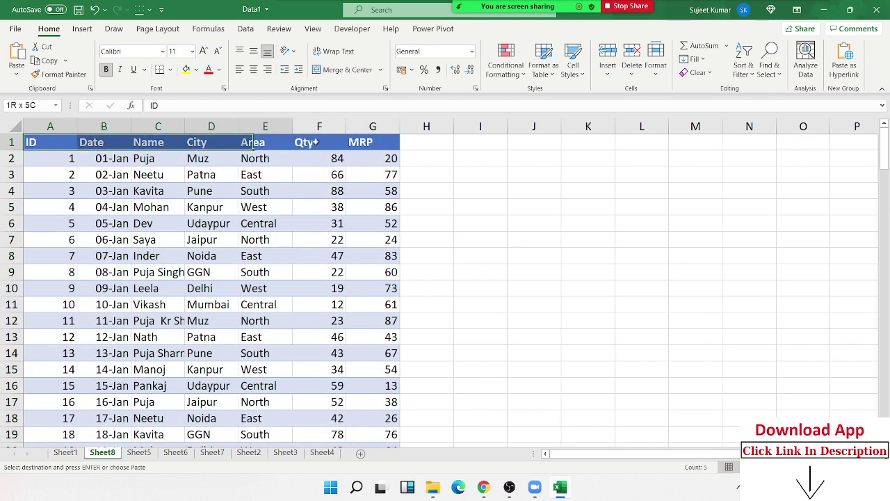
pyautogui.click(495, 171)
pyautogui.hotkey('ctrl', 'v')
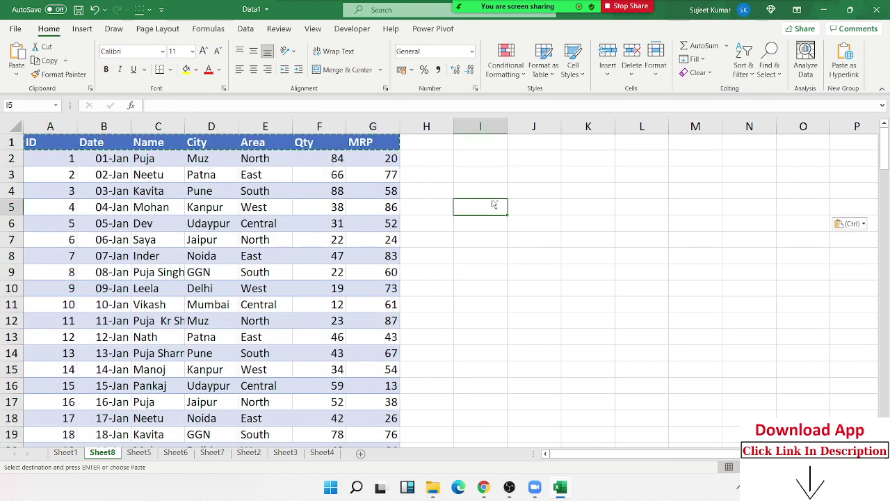
# Enter Puja in I3 and begin a FILTER formula in I6 over A1:G139.
pyautogui.write('Pu')
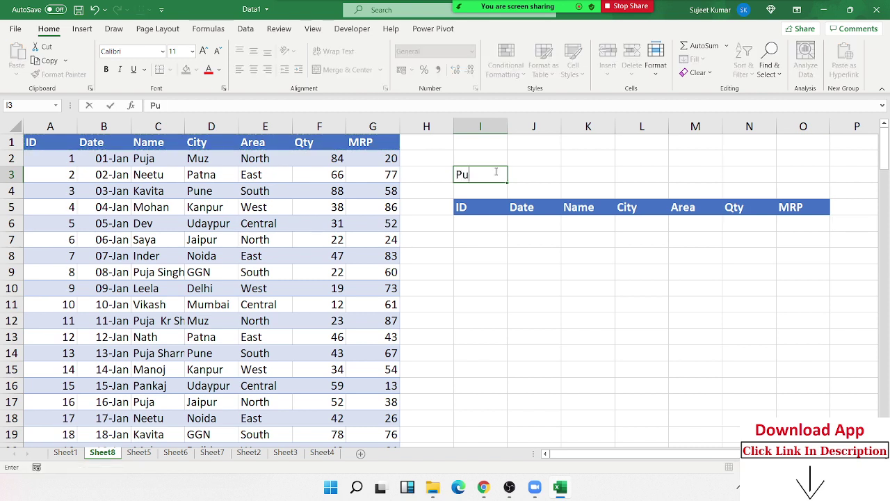
pyautogui.write('ja')
pyautogui.click(491, 229)
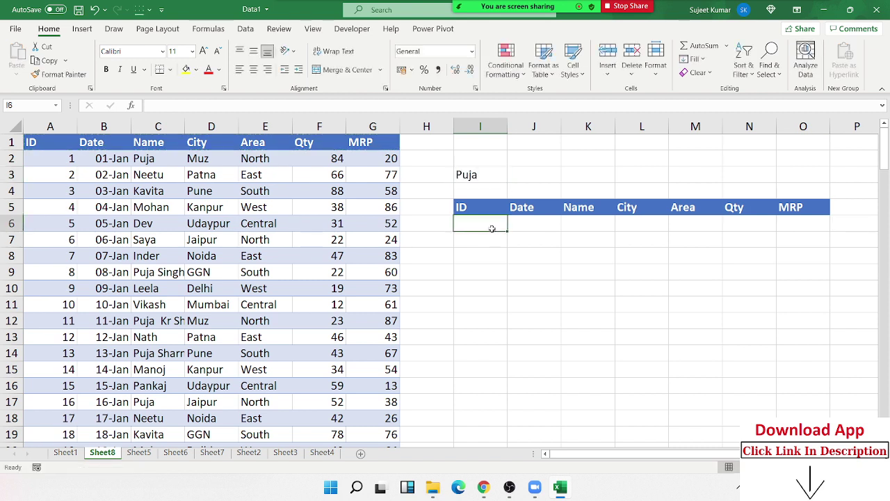
pyautogui.write('=fil')
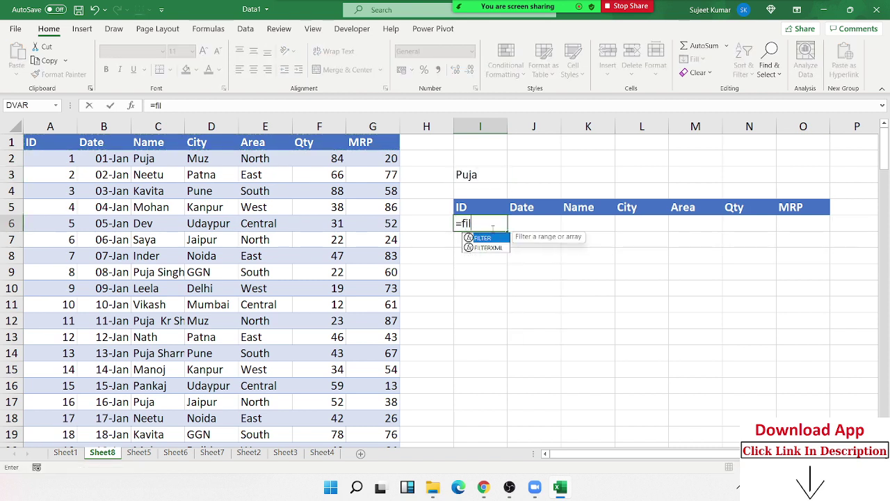
pyautogui.press('Tab')
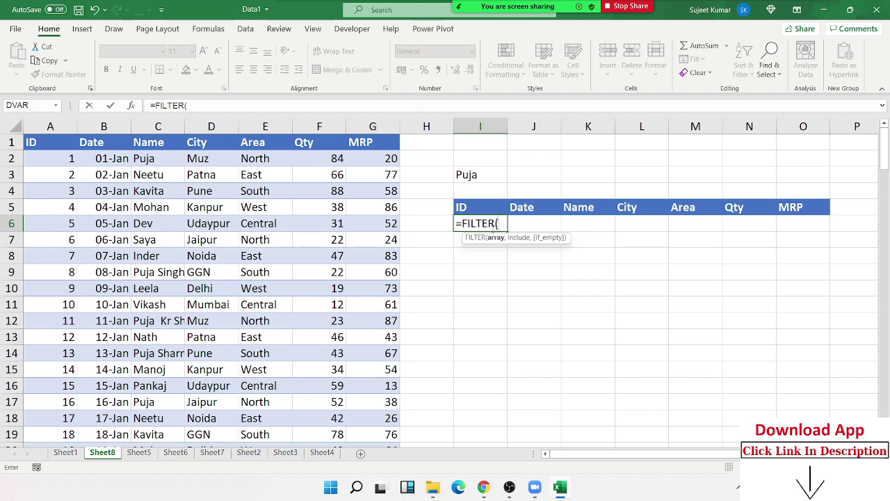
pyautogui.press('Left')
pyautogui.press('Left')
pyautogui.press('Left')
pyautogui.hotkey('ctrl', 'Left')
pyautogui.hotkey('ctrl', 'Up')
pyautogui.hotkey('ctrl', 'shift', 'Right')
pyautogui.hotkey('ctrl', 'shift', 'Down')
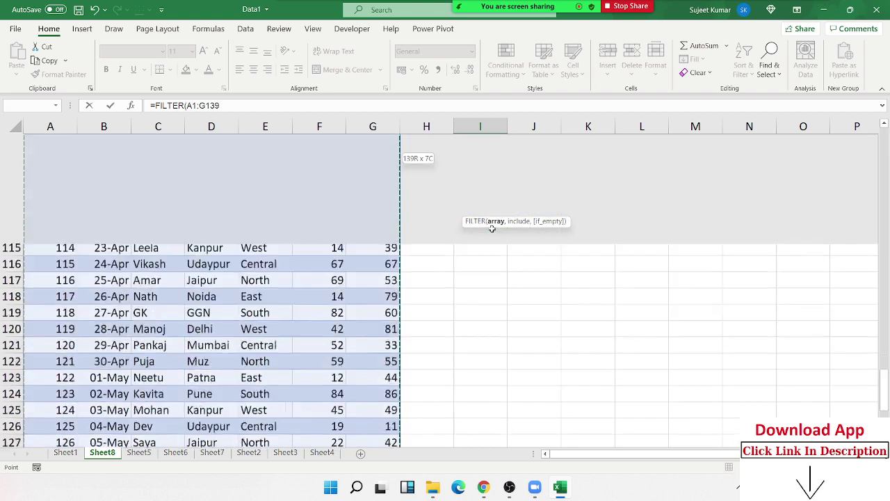
pyautogui.write(',')
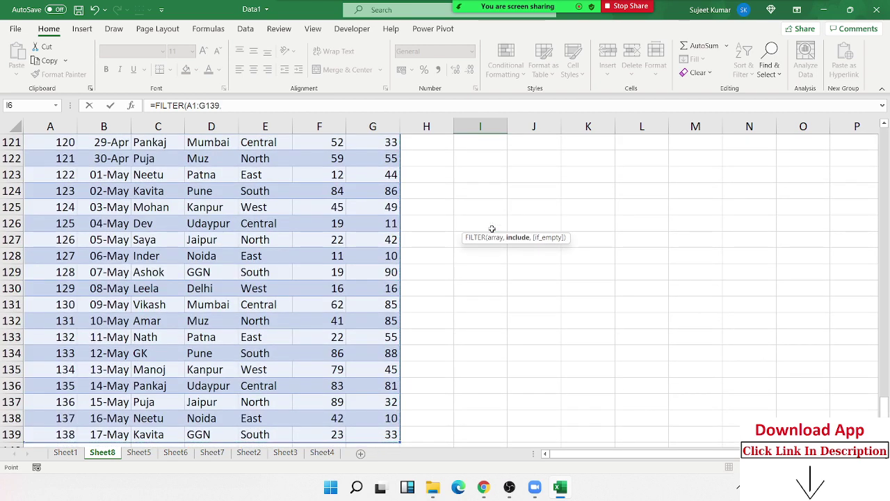
# Complete the FILTER with criterion C1:C139=I3, listing the ten Puja rows.
pyautogui.press('Up')
pyautogui.press('Up')
pyautogui.press('Up')
pyautogui.press('Up')
pyautogui.press('Left')
pyautogui.press('Left')
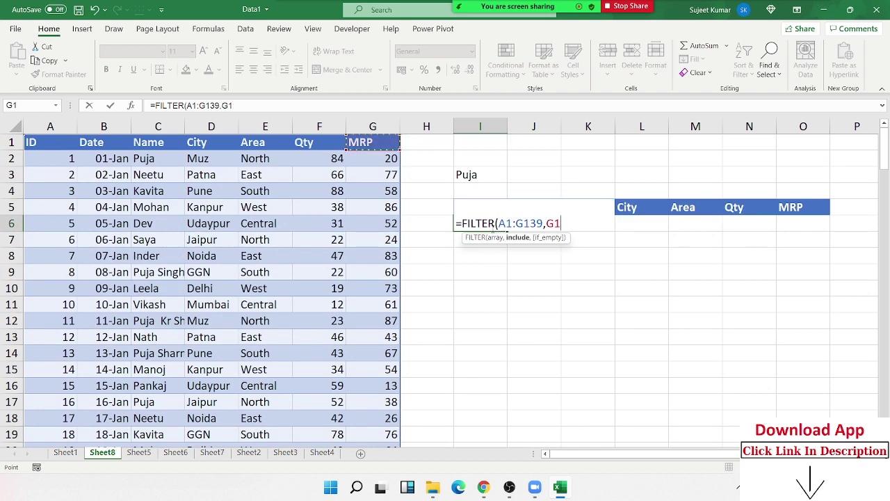
pyautogui.press('Left')
pyautogui.press('Left')
pyautogui.press('Left')
pyautogui.press('Left')
pyautogui.hotkey('ctrl', 'shift', 'Down')
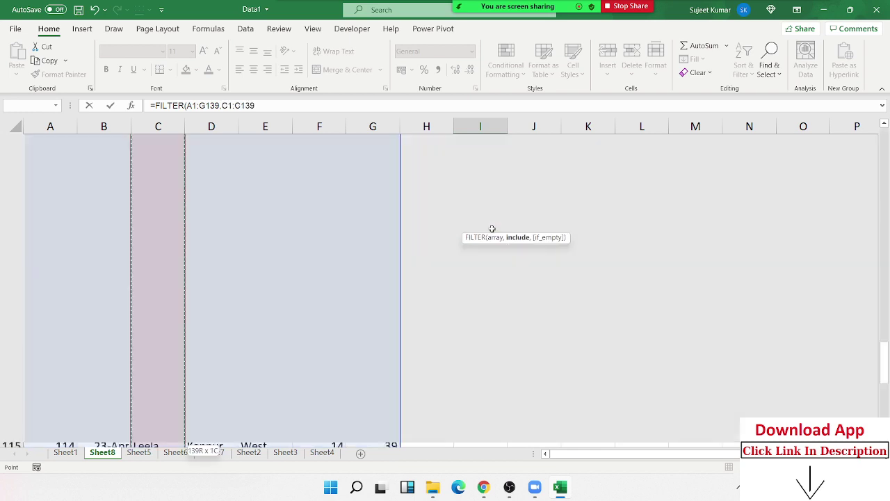
pyautogui.write('=')
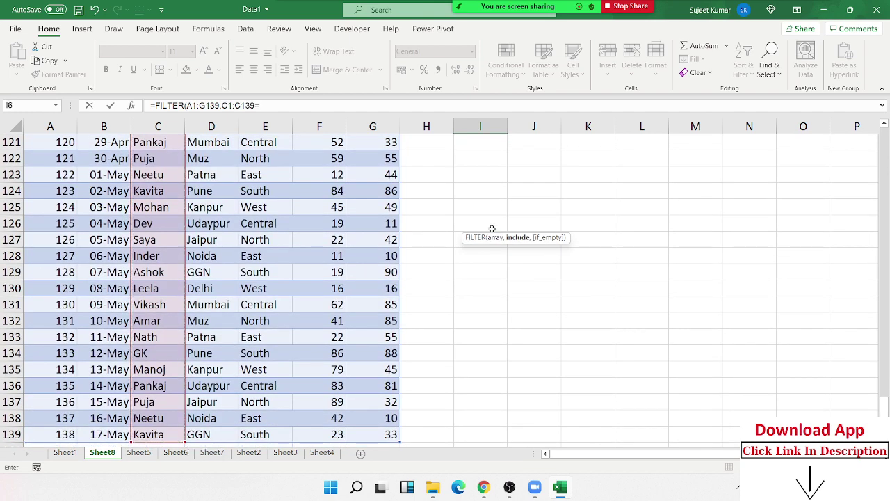
pyautogui.press('Up')
pyautogui.press('Up')
pyautogui.press('Up')
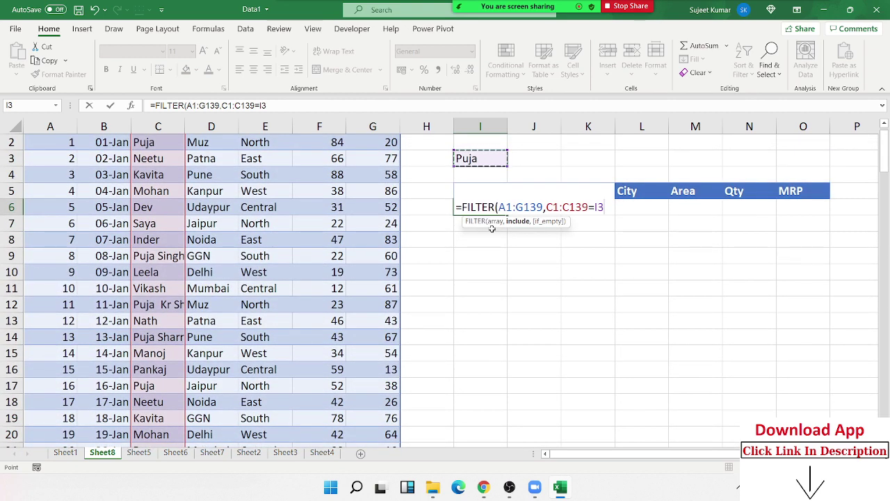
pyautogui.press('Return')
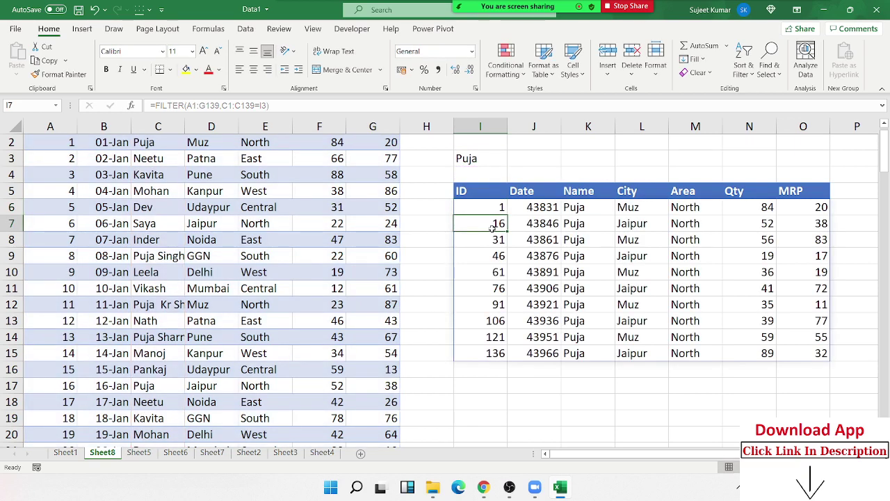
# Change the I3 filter name to Dev, correcting the mistyped 'Dv'.
pyautogui.press('Up')
pyautogui.press('Up')
pyautogui.press('Up')
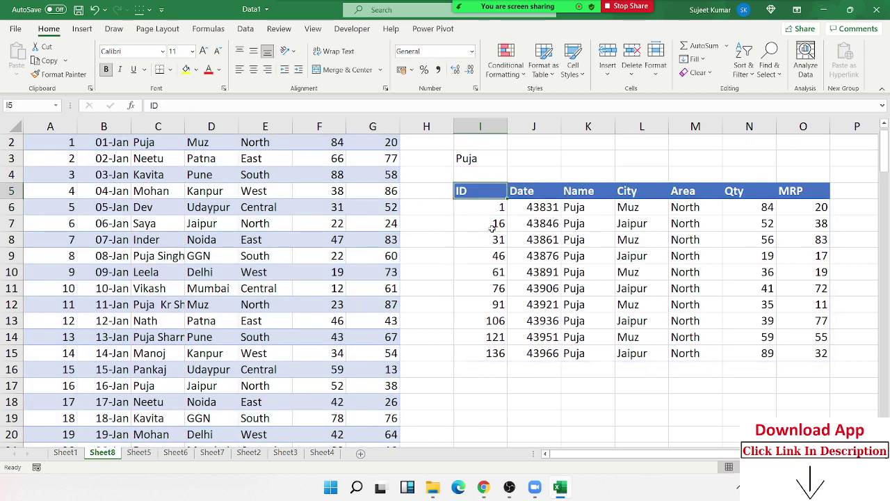
pyautogui.press('Up')
pyautogui.press('Up')
pyautogui.press('Down')
pyautogui.write('D')
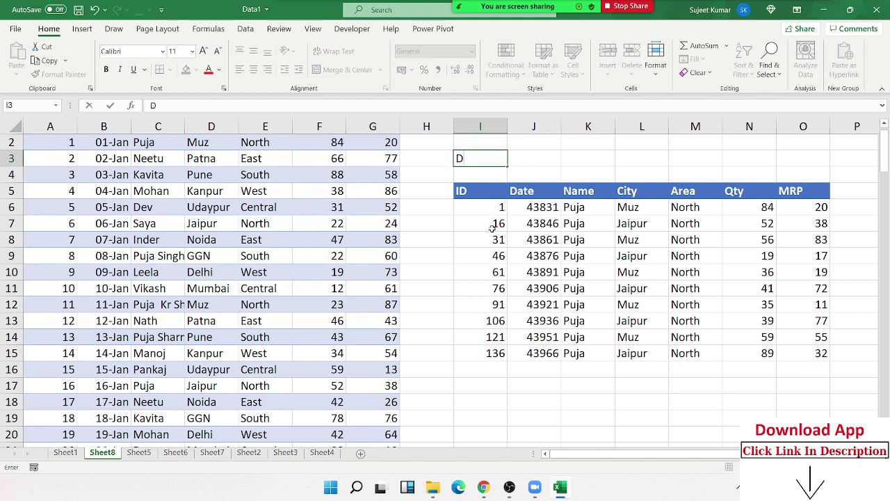
pyautogui.write('v')
pyautogui.press('Return')
pyautogui.press('Up')
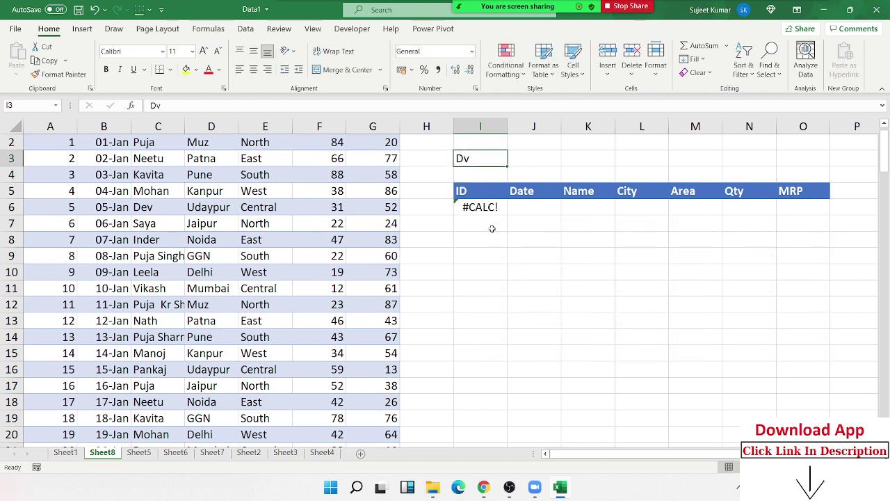
pyautogui.write('Dev')
pyautogui.press('Return')
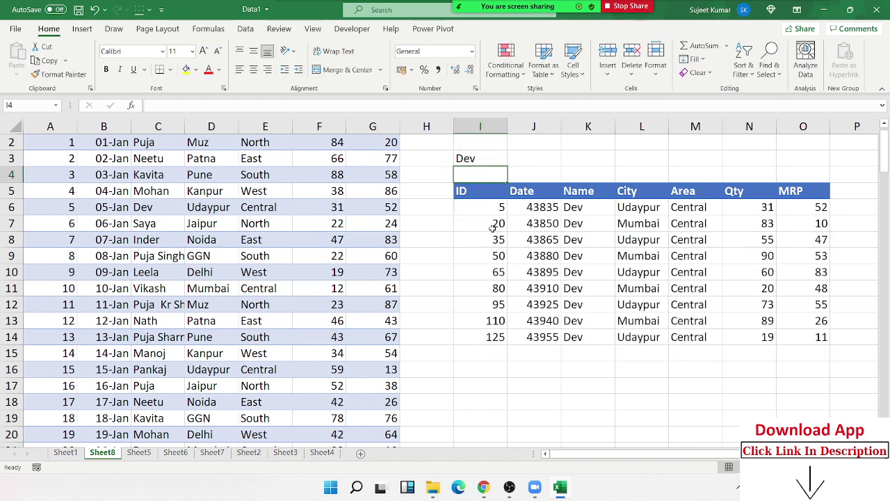
# Filter the Sheet8 table by Neetu in I3.
pyautogui.press('Up')
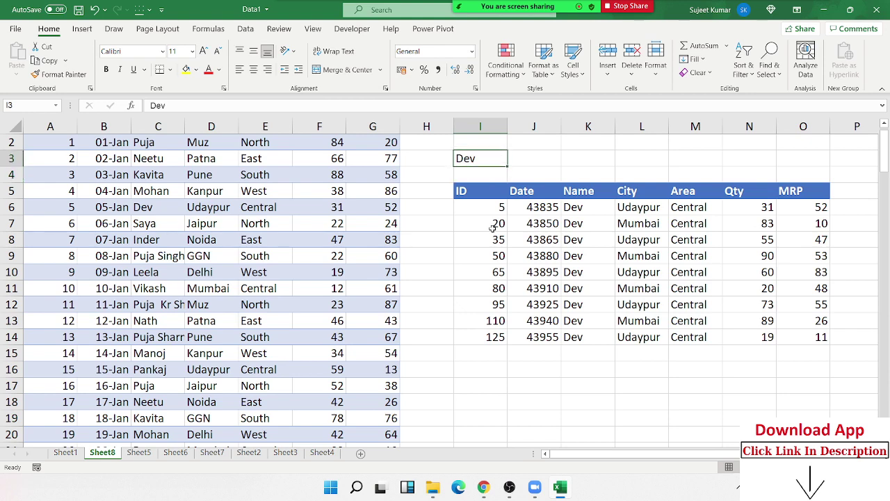
pyautogui.write('Nee')
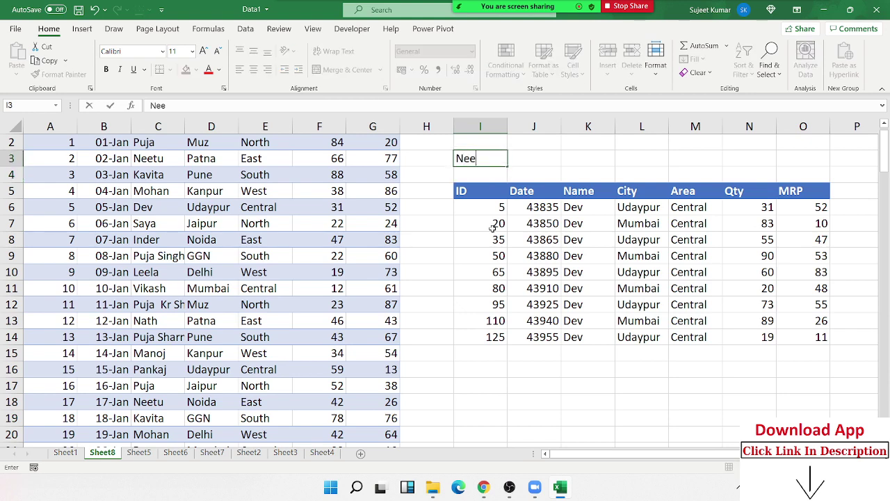
pyautogui.write('tu')
pyautogui.press('Return')
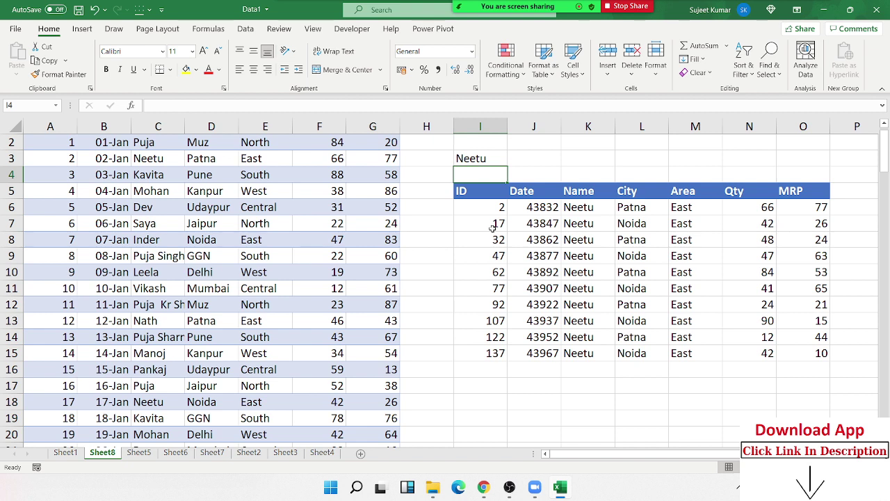
# Try the ??? wildcard in I3, which returns #CALC!, then undo back to Neetu.
pyautogui.press('Up')
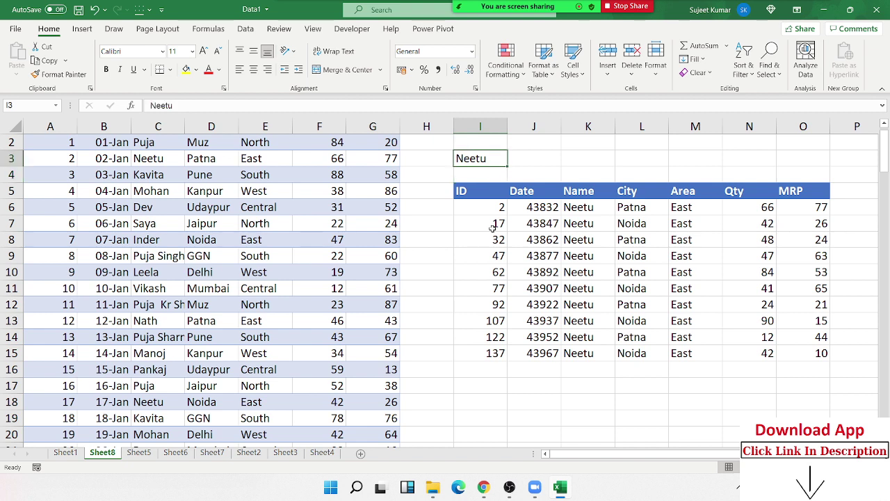
pyautogui.write('???')
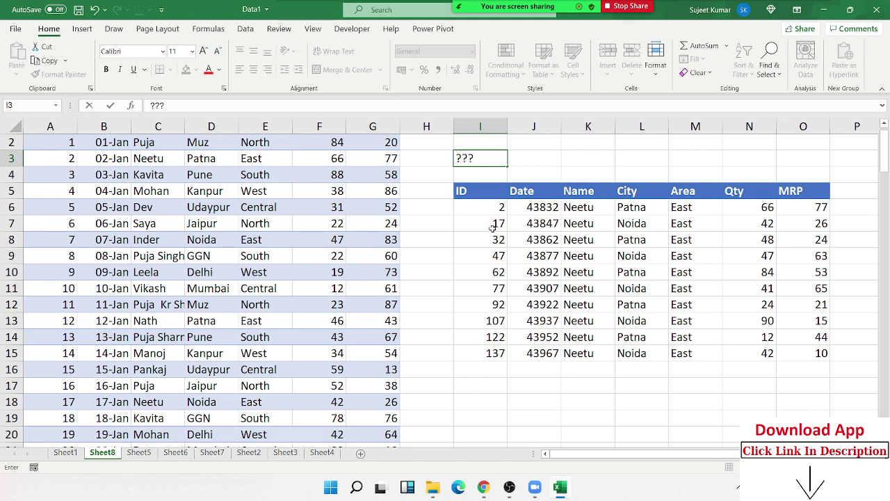
pyautogui.press('Return')
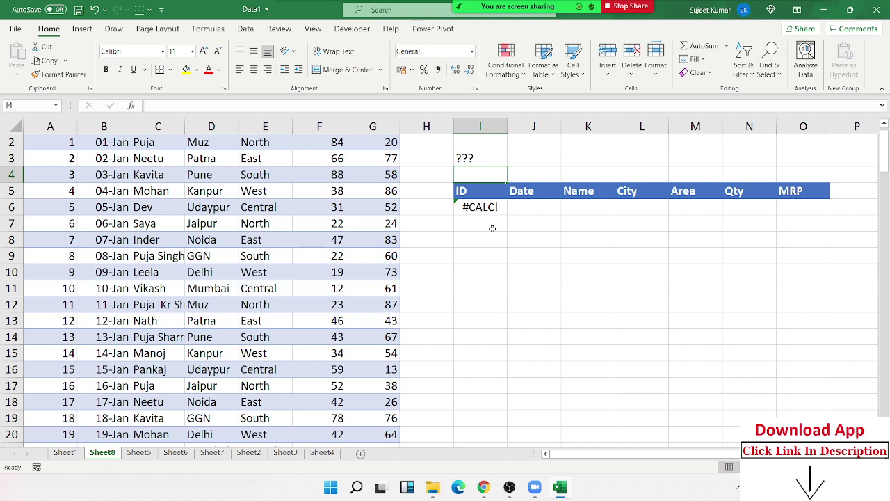
pyautogui.hotkey('ctrl', 'z')
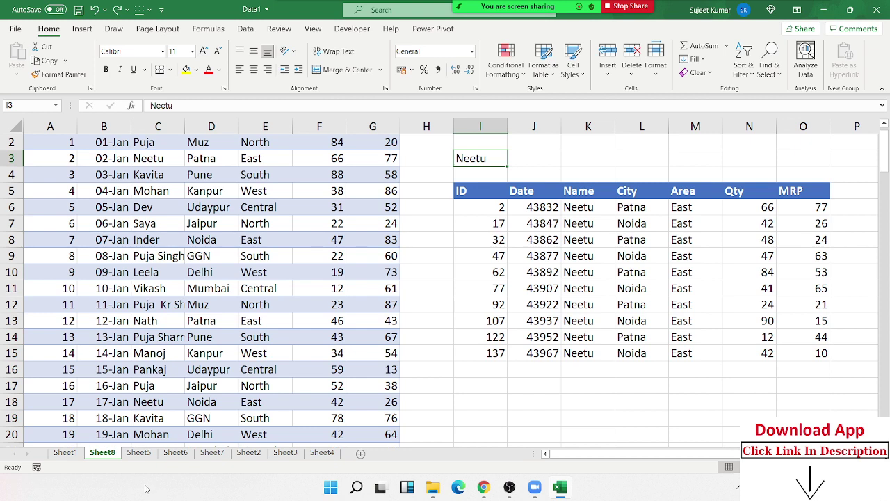
# Inspect the FILTER formula behind the results in I6.
pyautogui.click(478, 206)
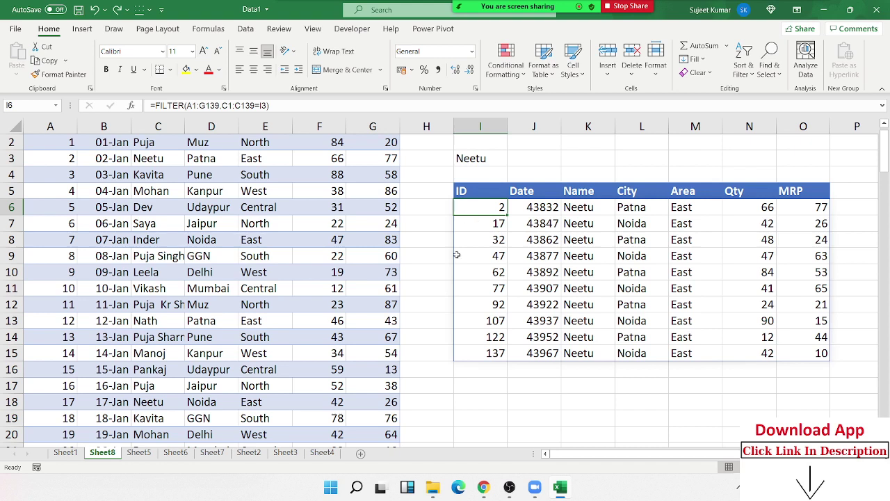
pyautogui.click(477, 393)
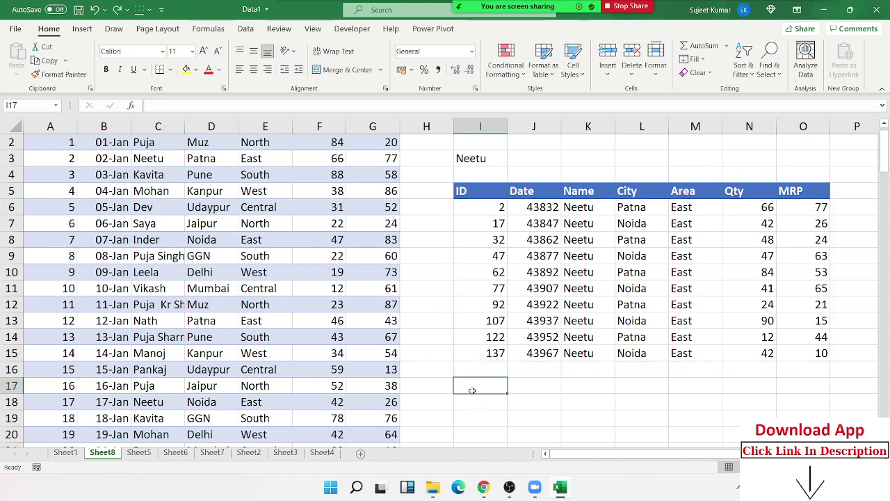
pyautogui.scroll(1, 417, 334)
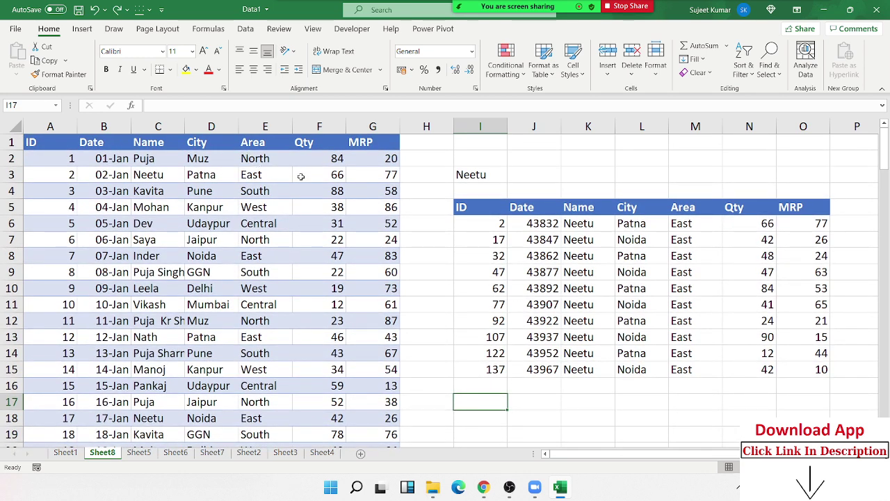
# Go to Sheet6 and select the Qty values in D2:D13.
pyautogui.click(138, 453)
pyautogui.click(175, 453)
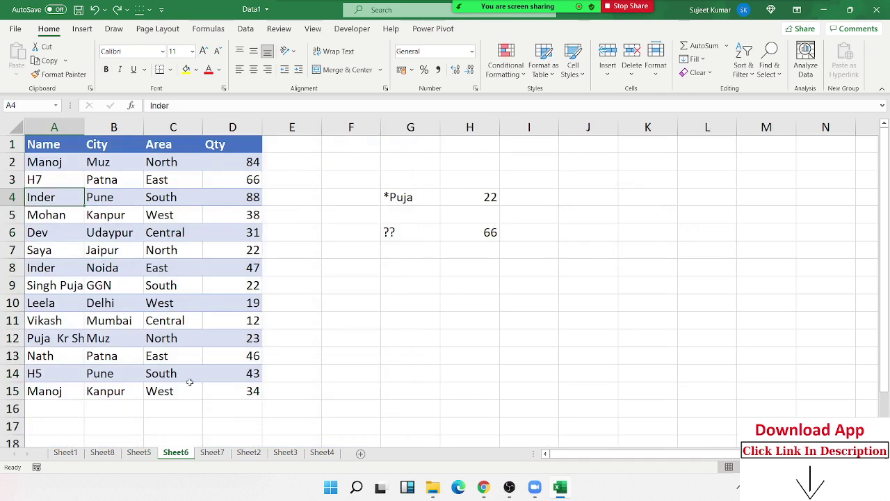
pyautogui.moveTo(213, 160); pyautogui.dragTo(239, 354)
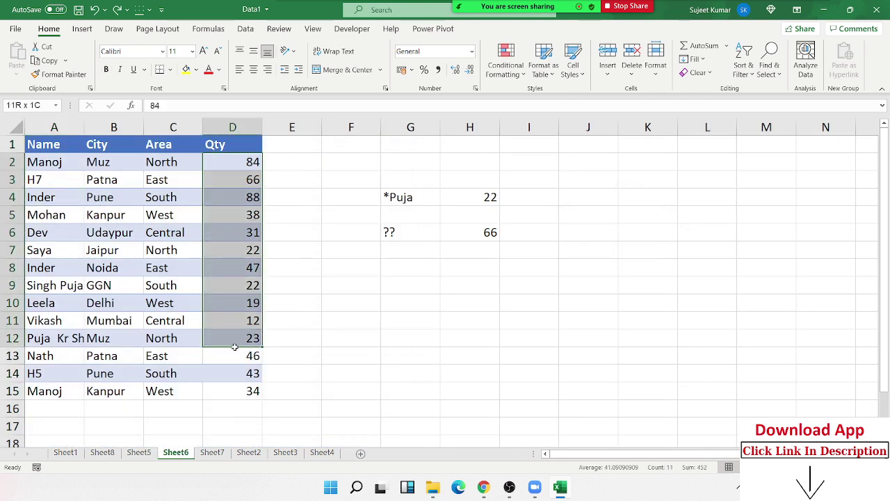
# Enter =SORT(A1:D15,4,1) in J1 to sort the table by Qty ascending.
pyautogui.click(591, 154)
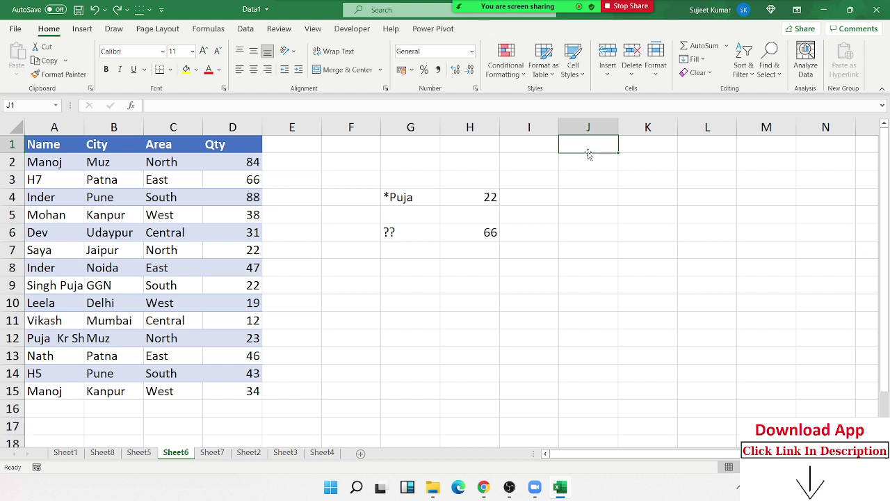
pyautogui.write('=sort')
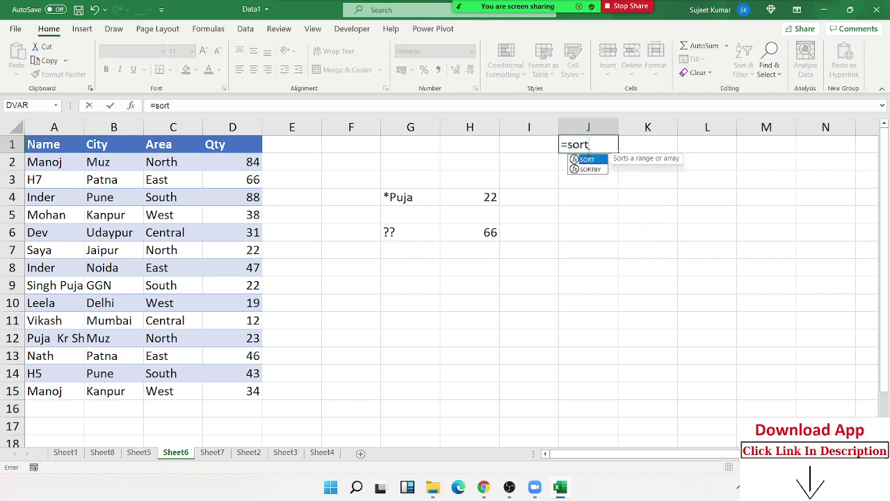
pyautogui.press('Tab')
pyautogui.hotkey('ctrl', 'Left')
pyautogui.hotkey('ctrl', 'Left')
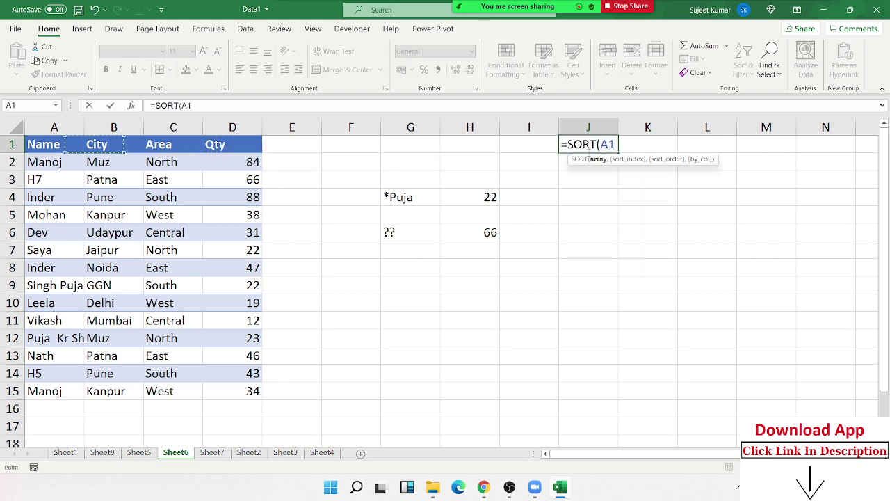
pyautogui.hotkey('ctrl', 'shift', 'Right')
pyautogui.hotkey('ctrl', 'shift', 'Down')
pyautogui.write(':D15,')
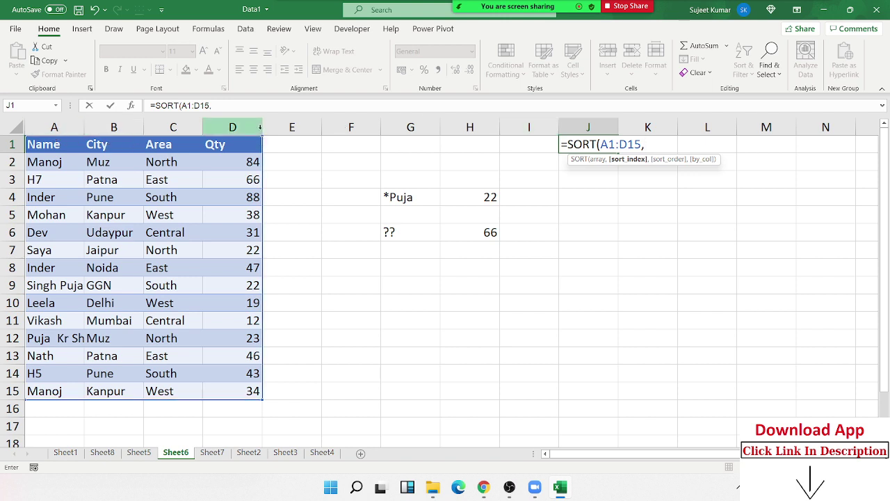
pyautogui.write('4')
pyautogui.write(',')
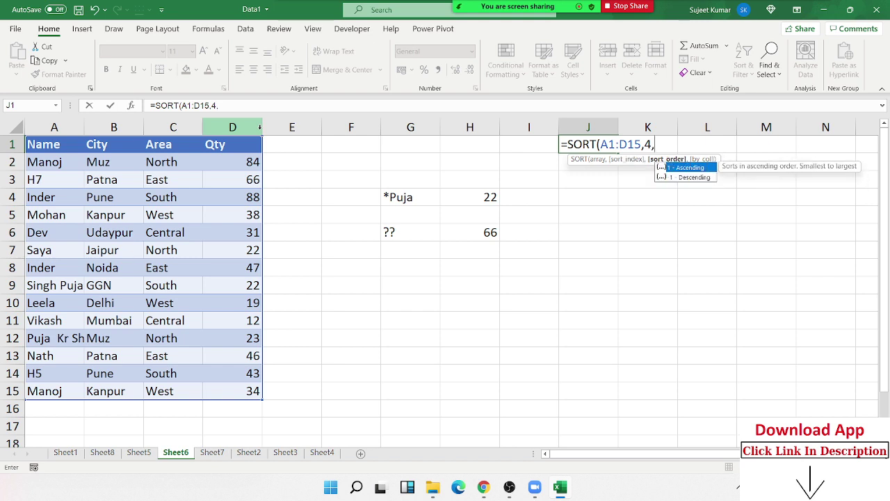
pyautogui.write('1')
pyautogui.press('Return')
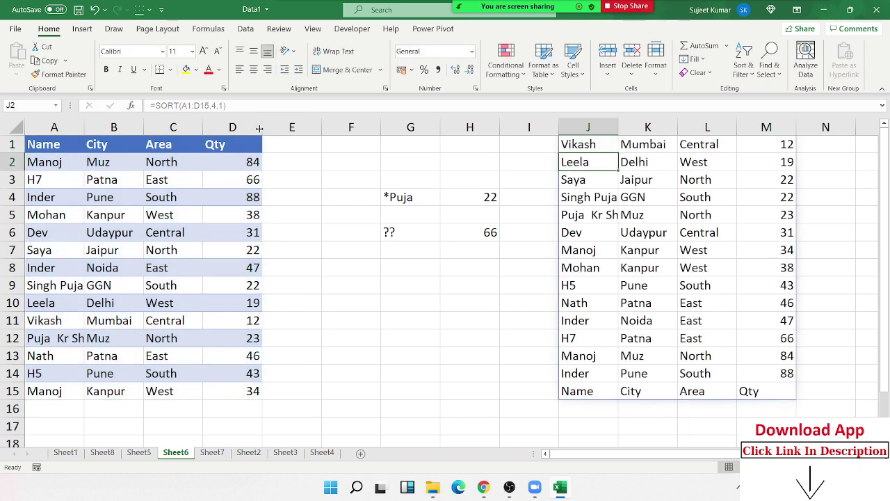
# Review the sorted spill, with the header row at the bottom, and save the workbook.
pyautogui.press('Up')
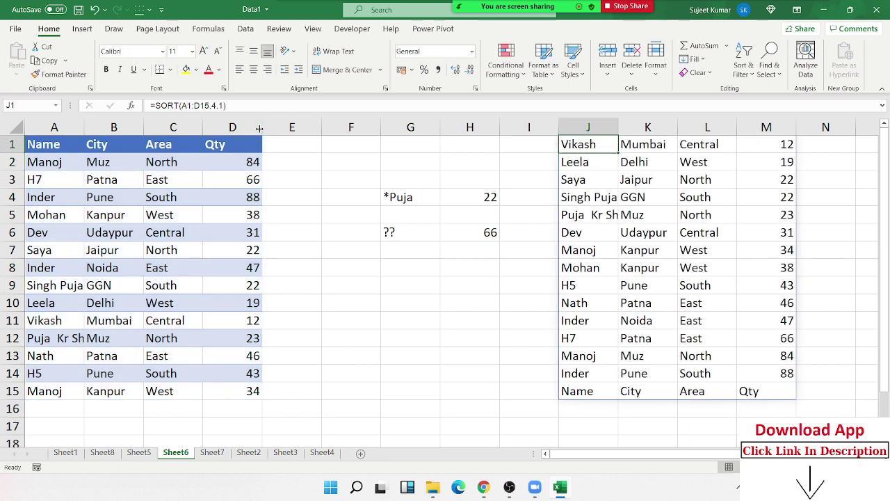
pyautogui.hotkey('ctrl', 'shift', 'Right')
pyautogui.hotkey('ctrl', 'shift', 'Down')
pyautogui.press('Down')
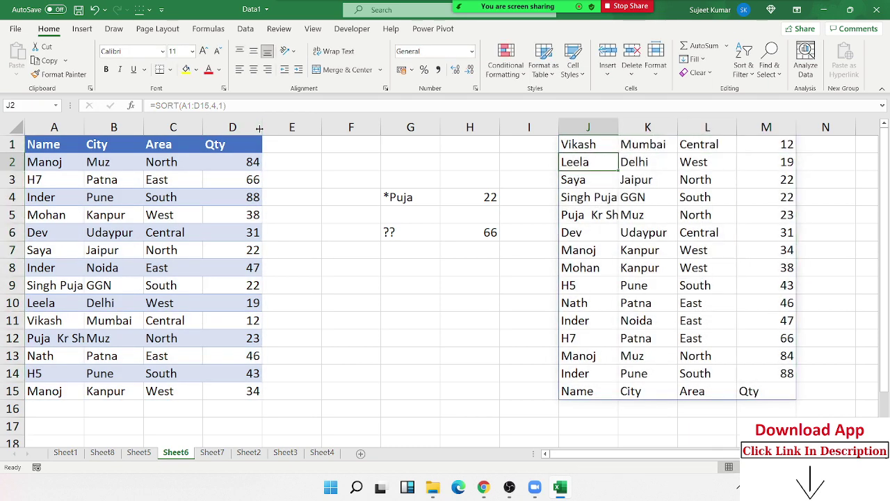
pyautogui.press('Down')
pyautogui.press('Down')
pyautogui.press('Down')
pyautogui.press('Down')
pyautogui.press('Down')
pyautogui.press('Down')
pyautogui.press('Down')
pyautogui.press('Down')
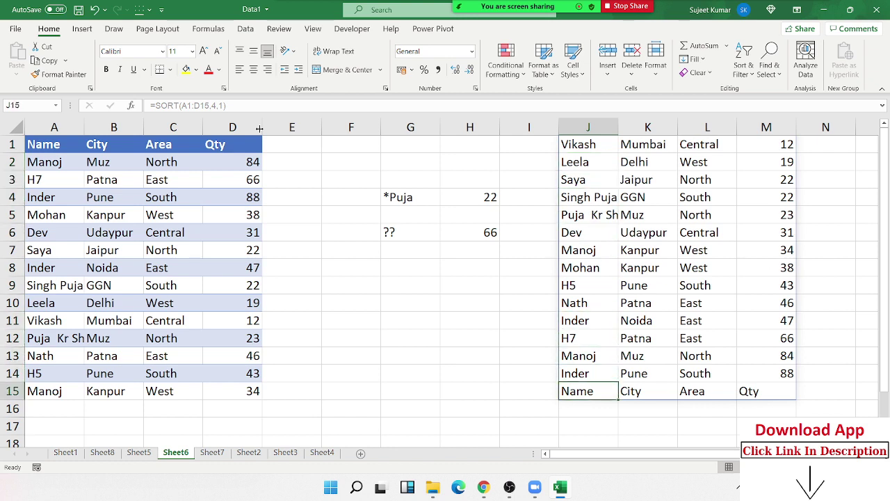
pyautogui.hotkey('ctrl', 'shift', 'Right')
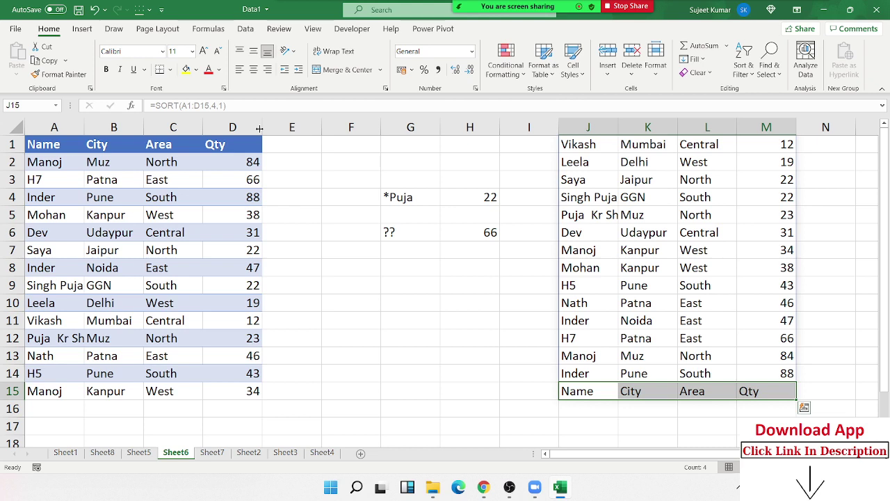
pyautogui.hotkey('ctrl', 's')
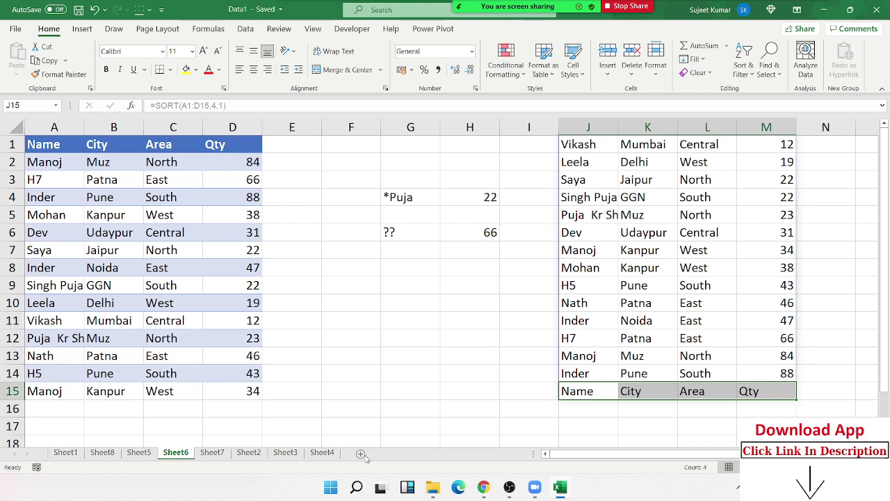
# Bring up the Chrome YouTube Studio window and close the video processing notice.
pyautogui.moveTo(483, 486)
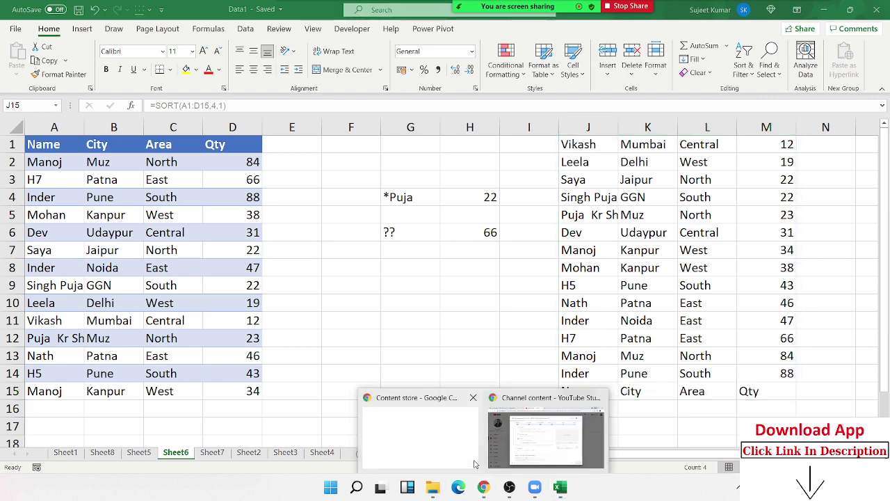
pyautogui.click(497, 457)
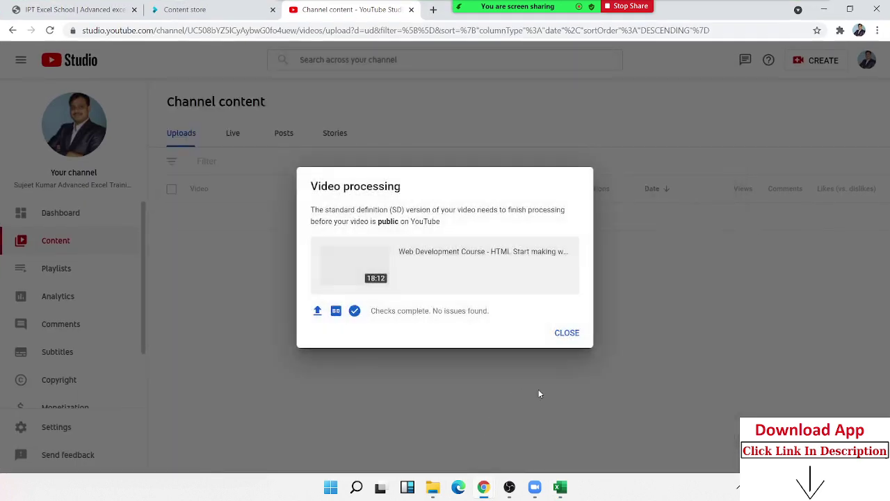
pyautogui.click(564, 332)
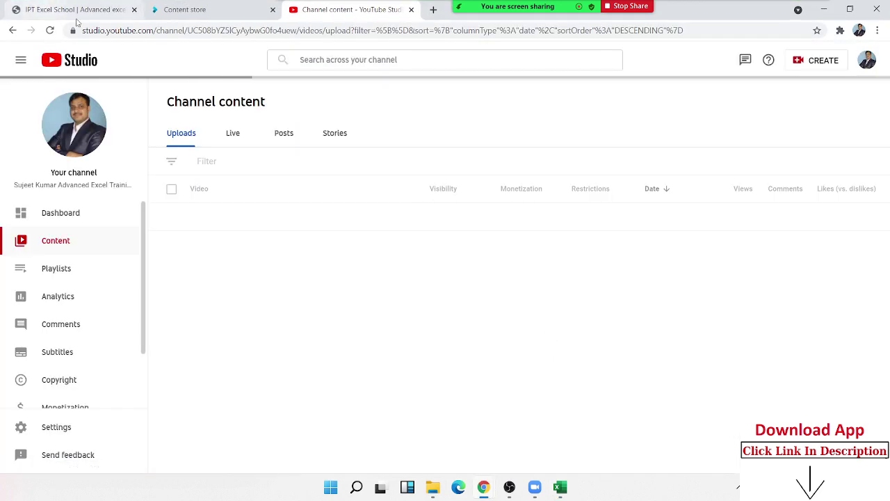
# On the IPT Excel School tab, enter gmail.com in the address bar.
pyautogui.click(104, 9)
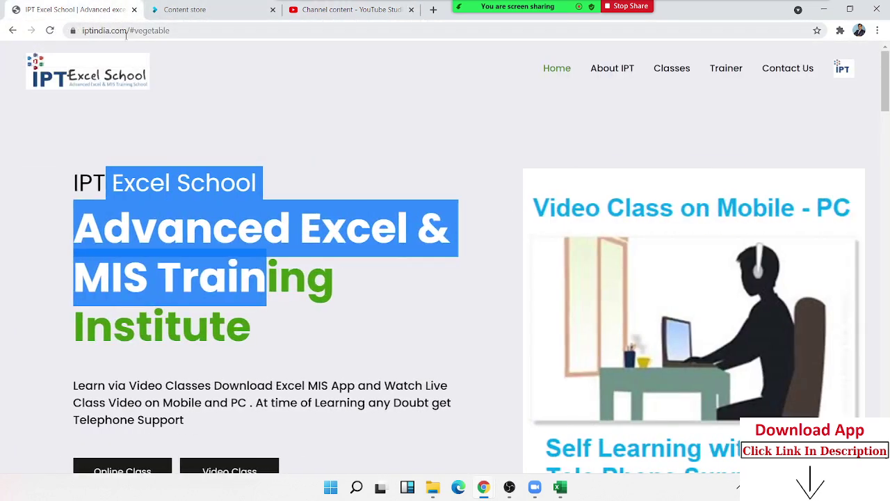
pyautogui.click(122, 30)
pyautogui.write('gmail.com')
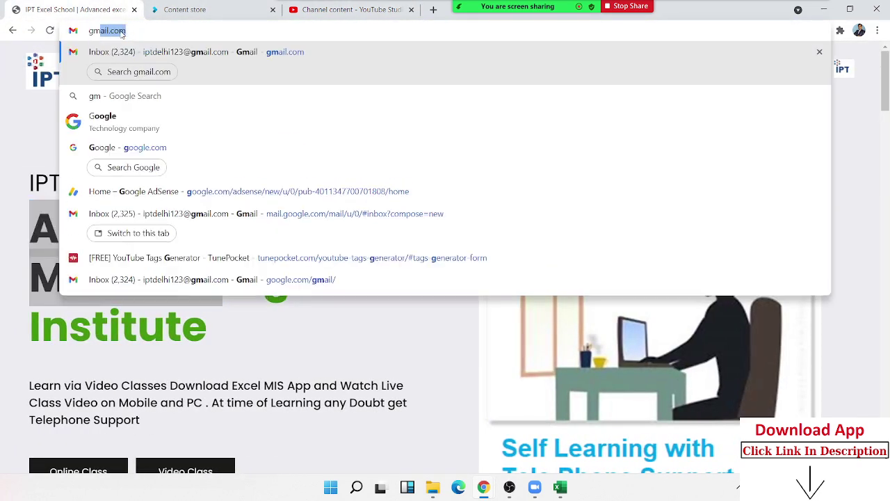